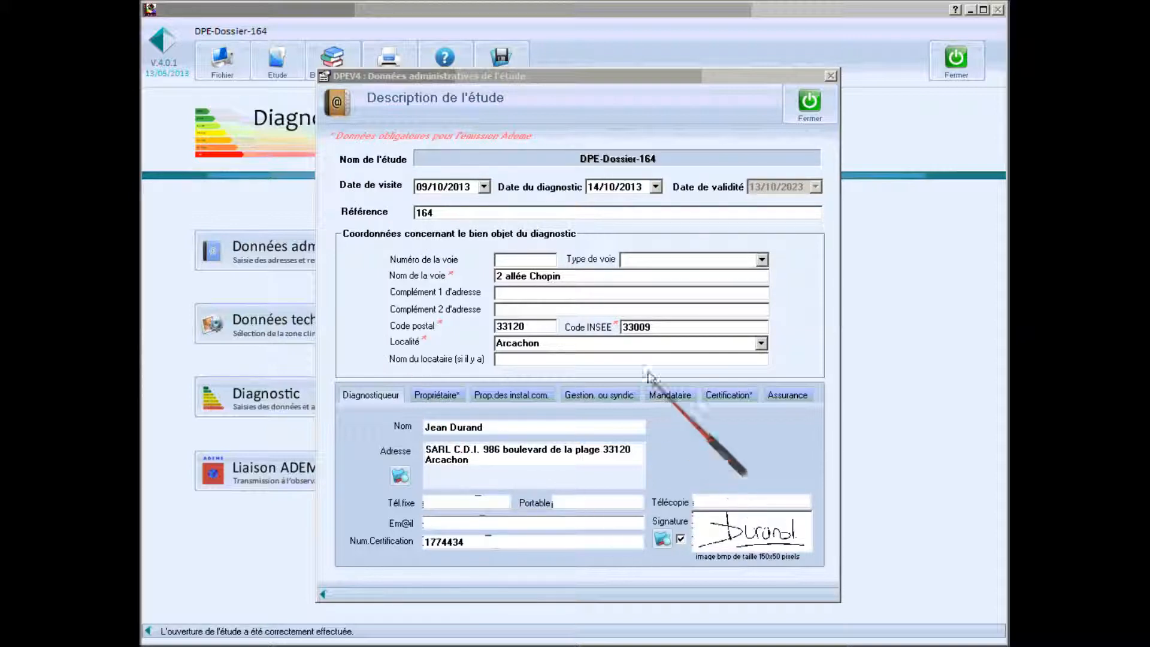
Close the study description, set the site altitude to 1 m in the technical data, and close that form.
{"action": "left_click", "coordinate": [821, 109]}
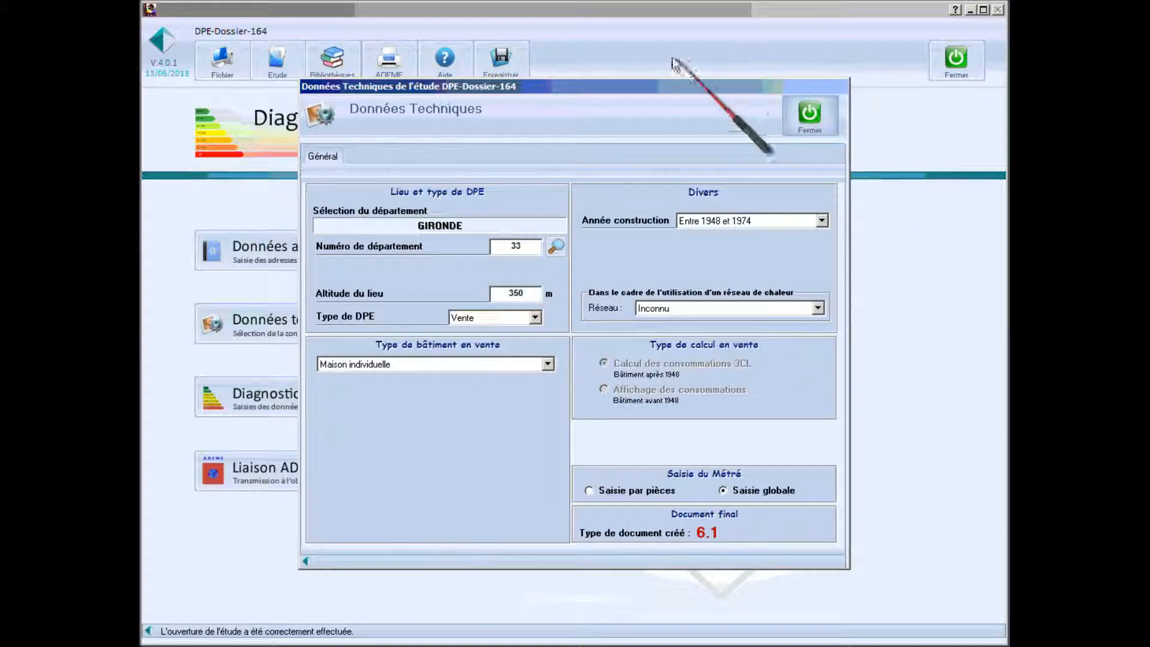
{"action": "left_click", "coordinate": [506, 295]}
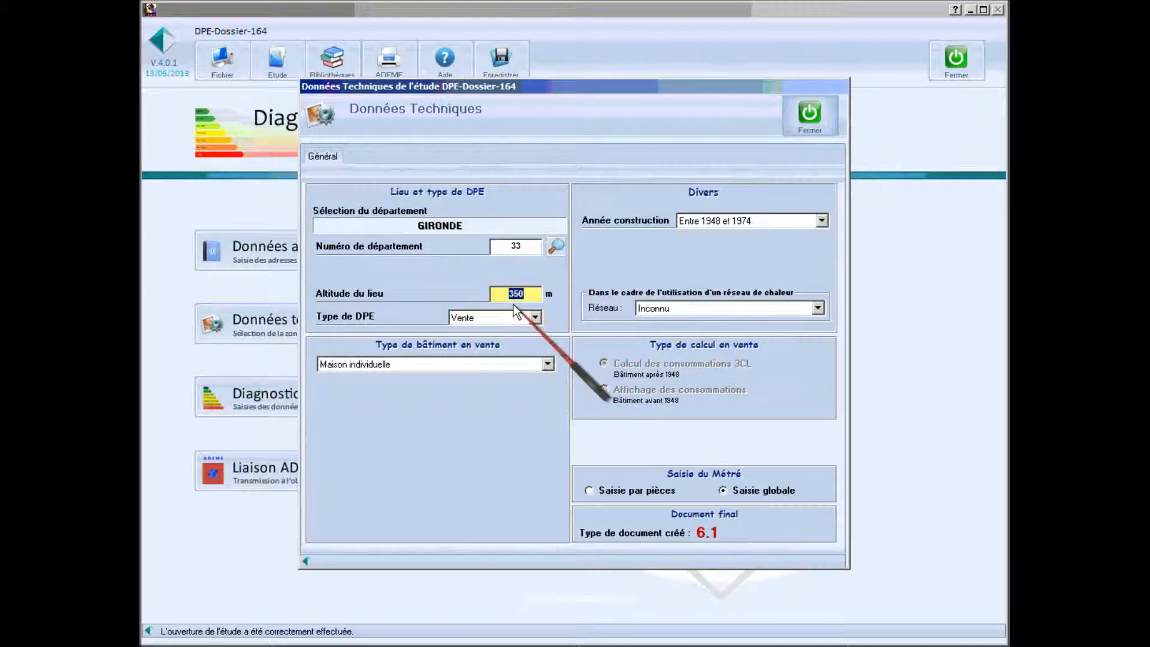
{"action": "type", "text": "1"}
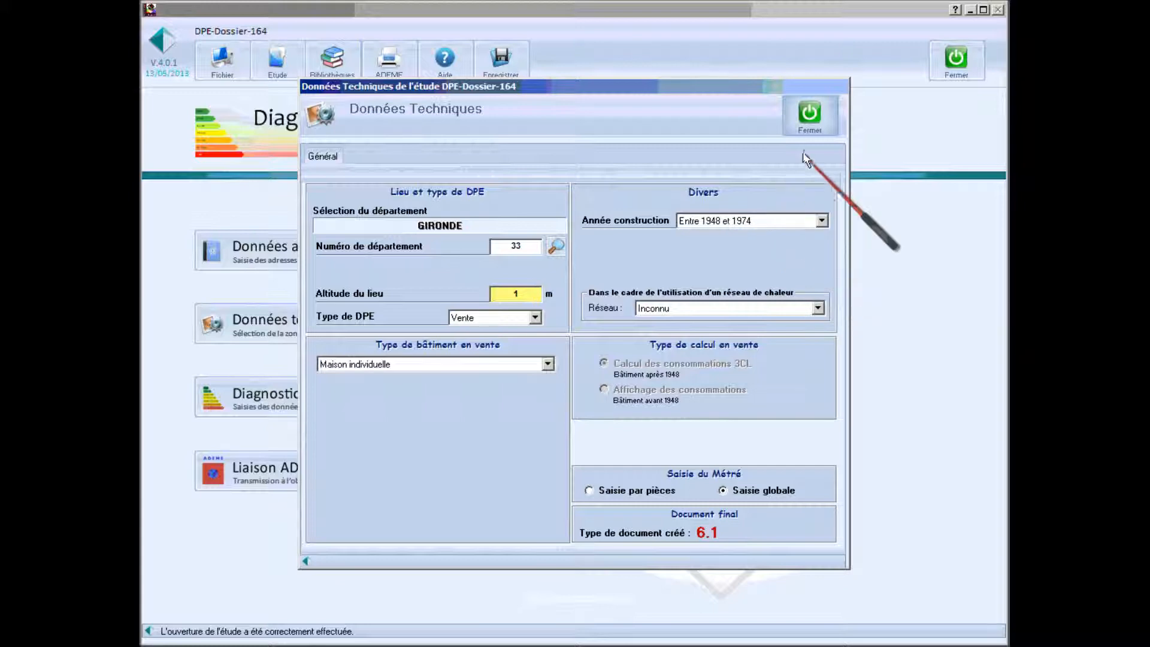
{"action": "left_click", "coordinate": [810, 114]}
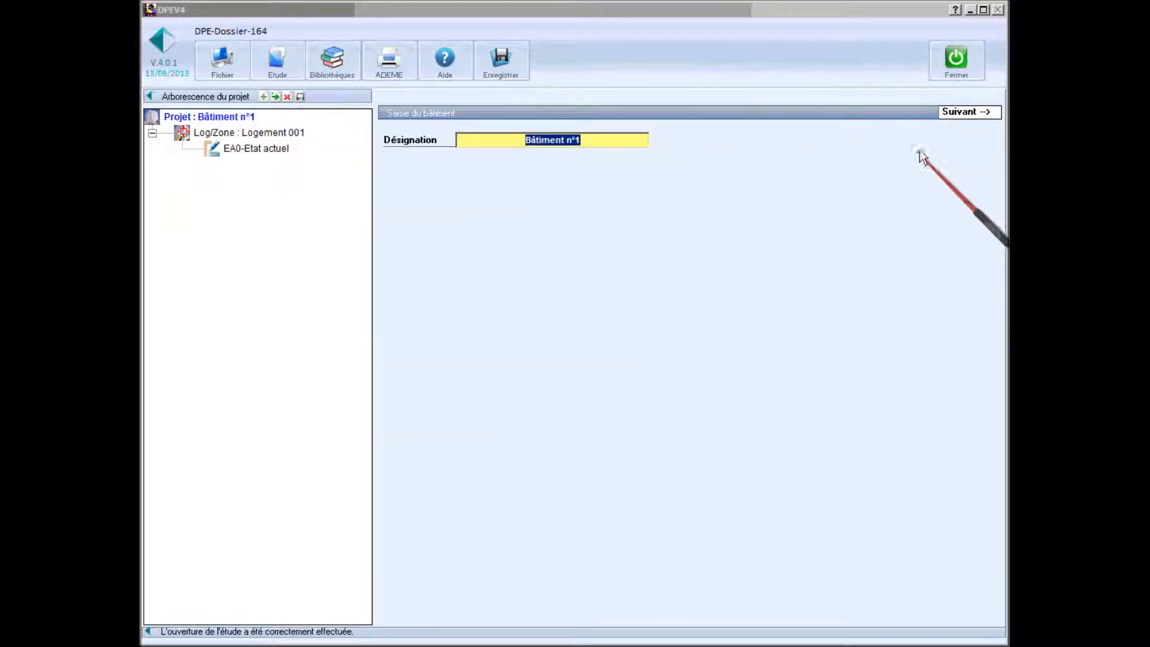
Set Logement 001's living area to 43,56 m² and its boiler maintenance report to Fournis.
{"action": "left_click", "coordinate": [962, 114]}
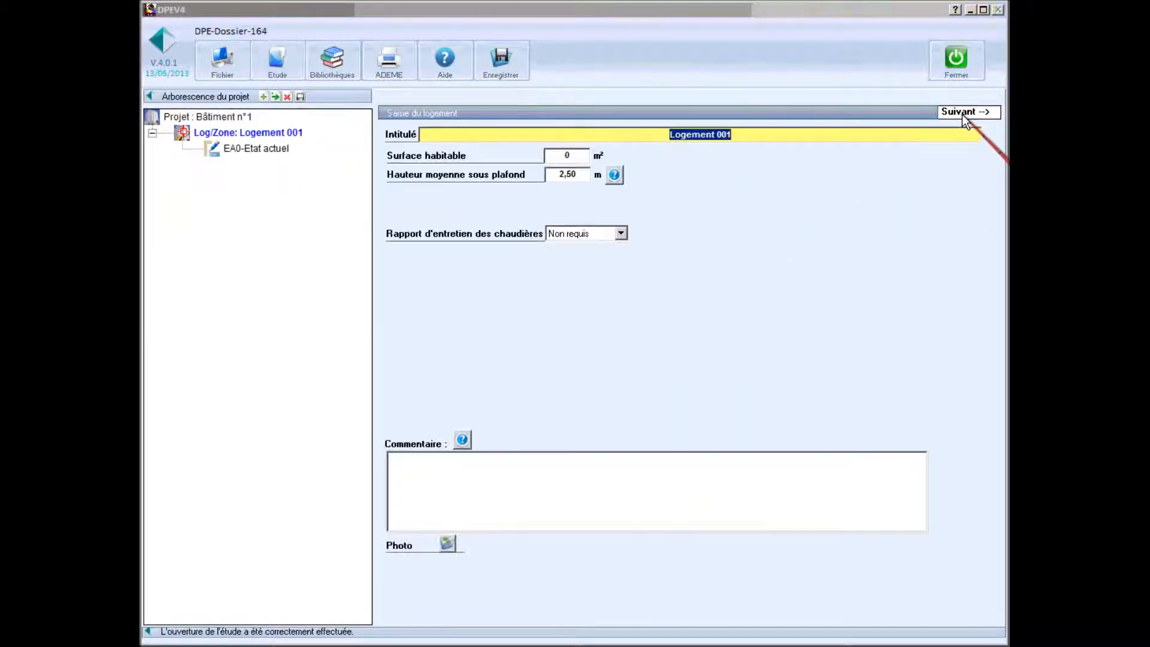
{"action": "left_click", "coordinate": [566, 157]}
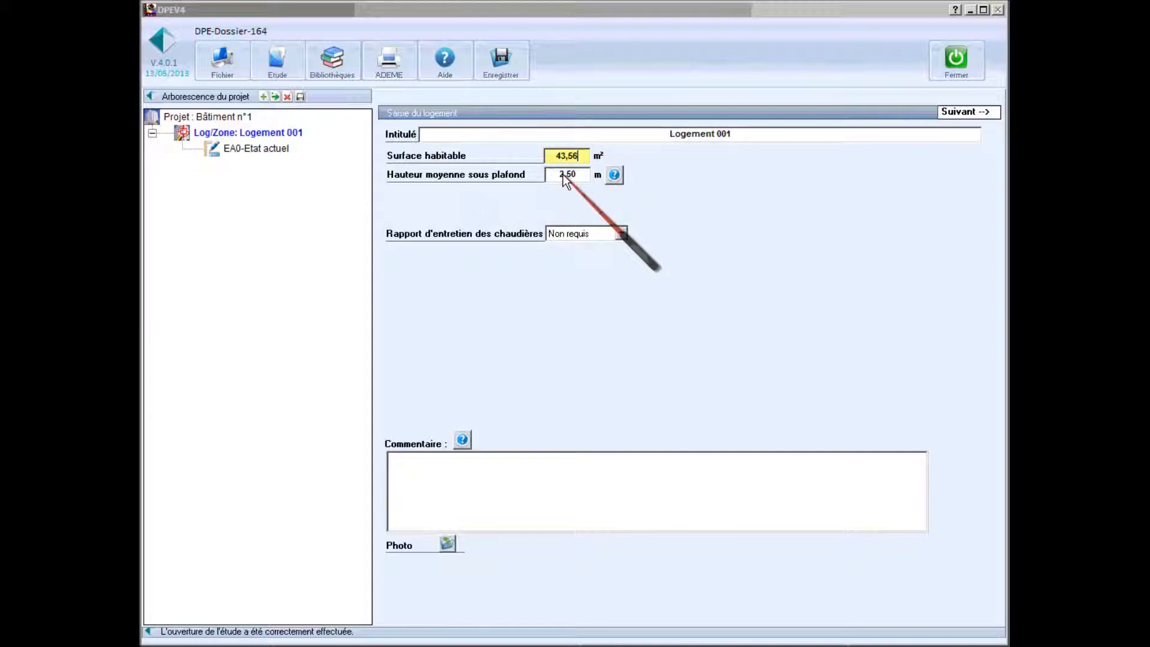
{"action": "left_click", "coordinate": [621, 233]}
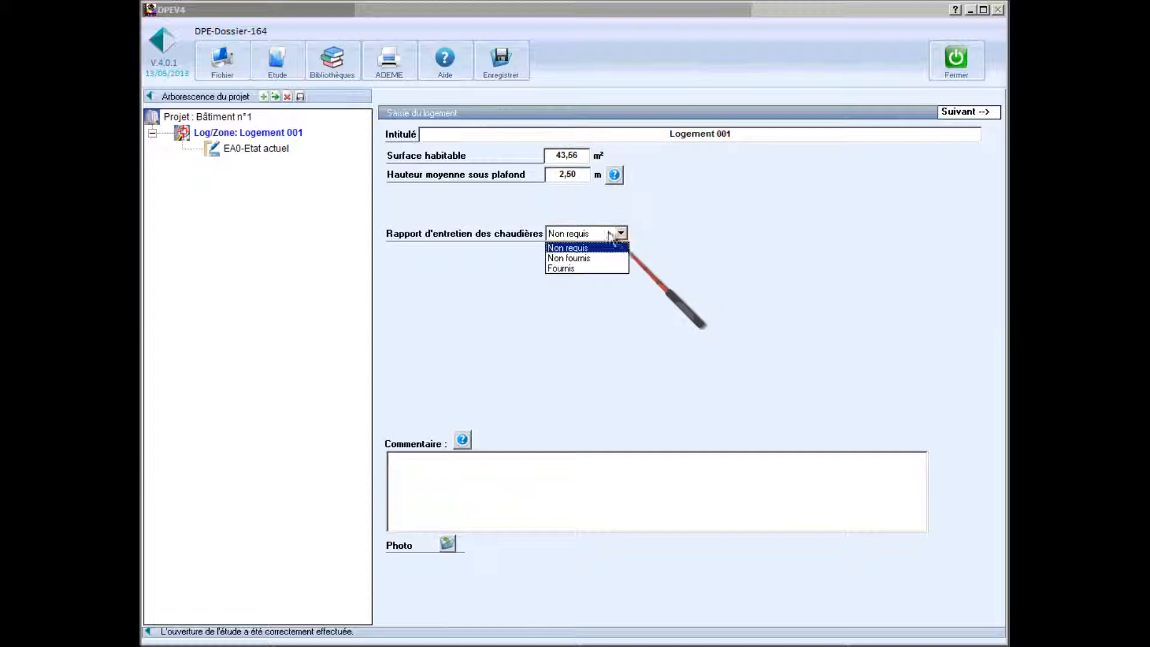
{"action": "left_click", "coordinate": [565, 267]}
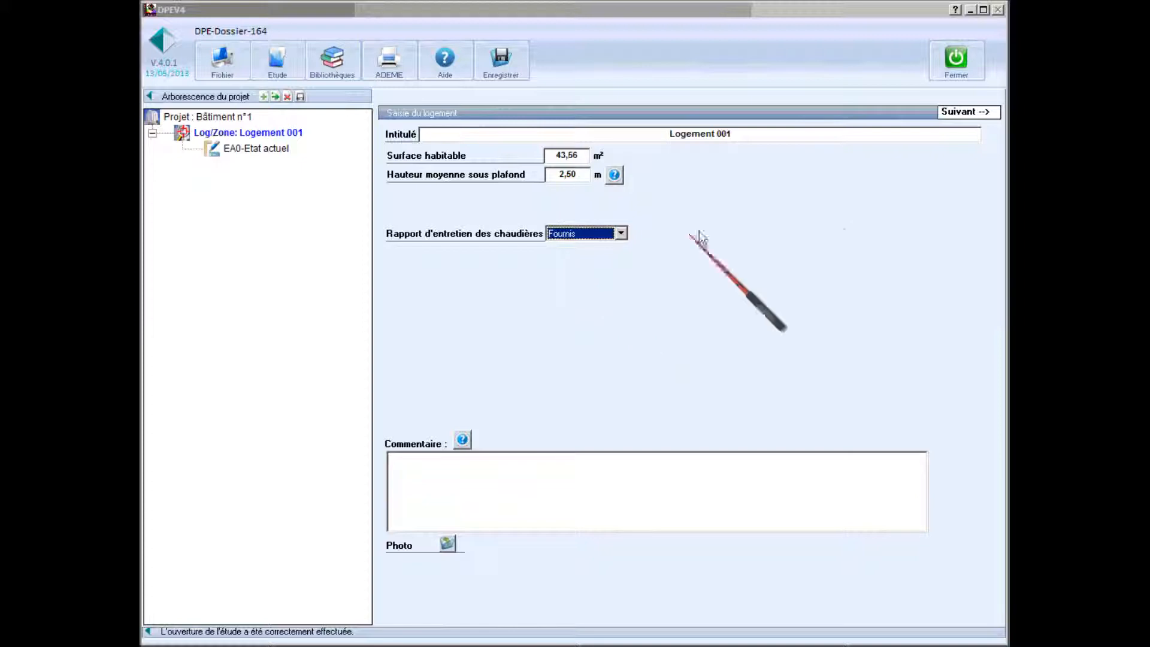
Proceed to the Etat actuel general data and set the inertia to Lourde.
{"action": "left_click", "coordinate": [958, 111]}
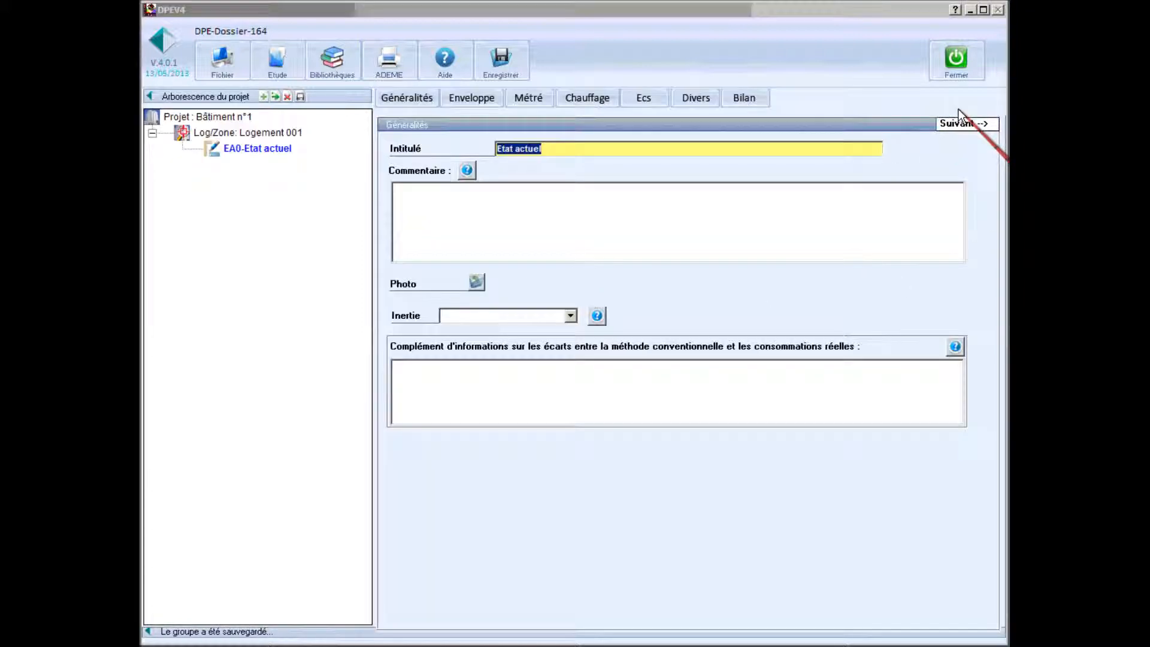
{"action": "left_click", "coordinate": [570, 316]}
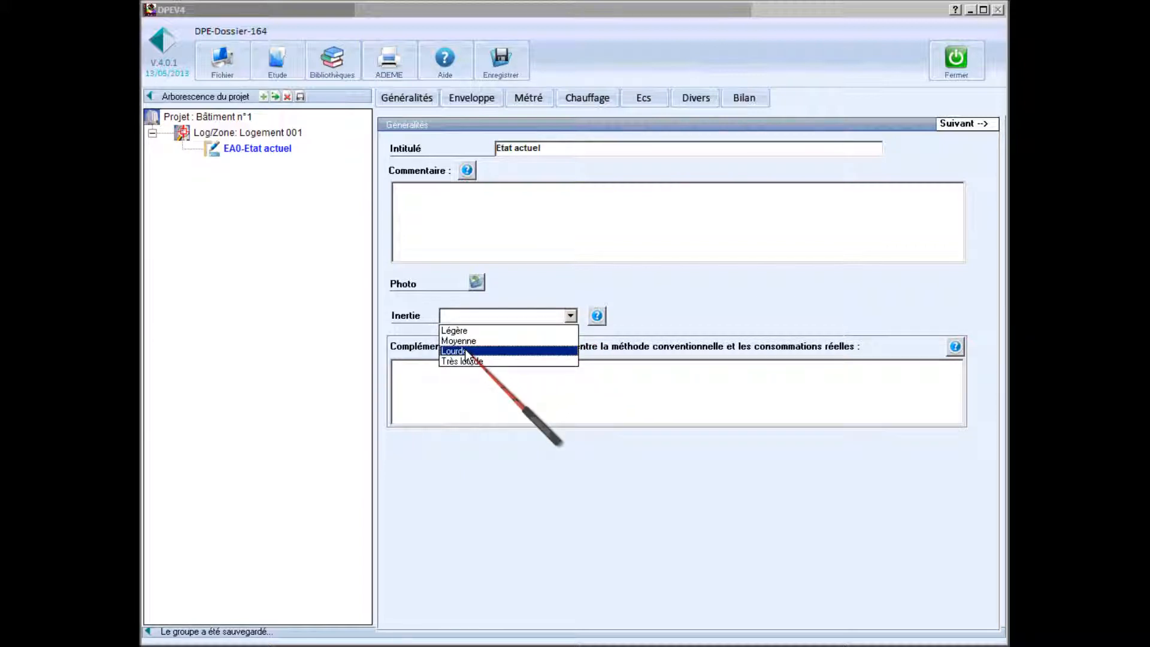
{"action": "left_click", "coordinate": [465, 351]}
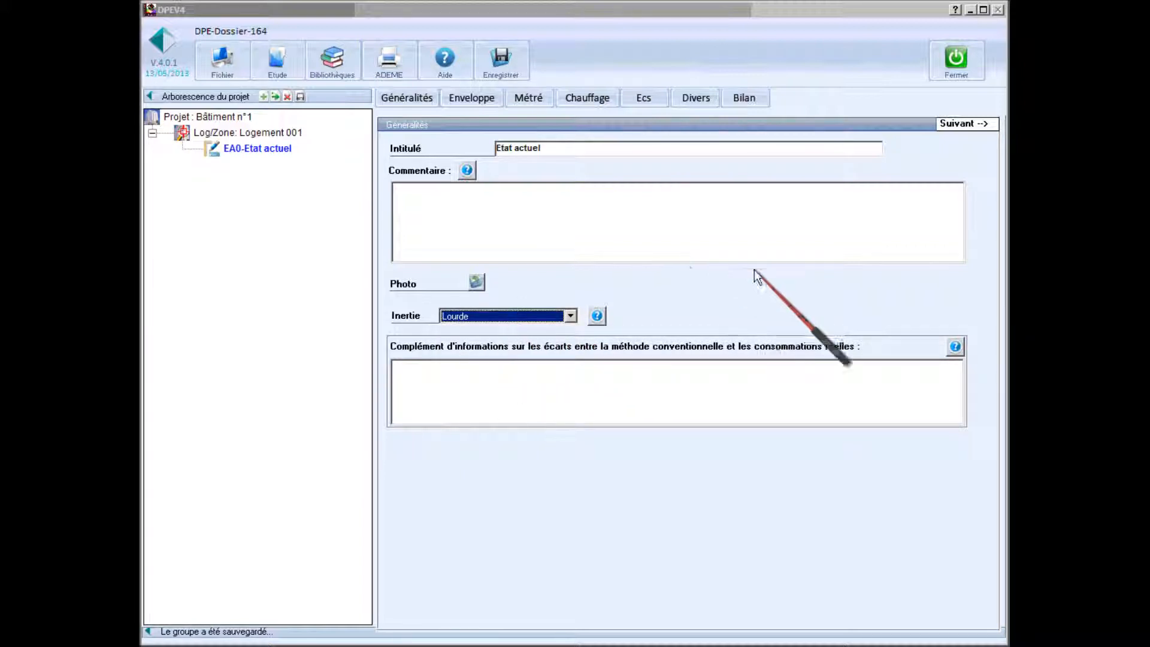
Name the first envelope wall "Mur extérieur" and set its composition to Murs en briques creuses.
{"action": "left_click", "coordinate": [949, 123]}
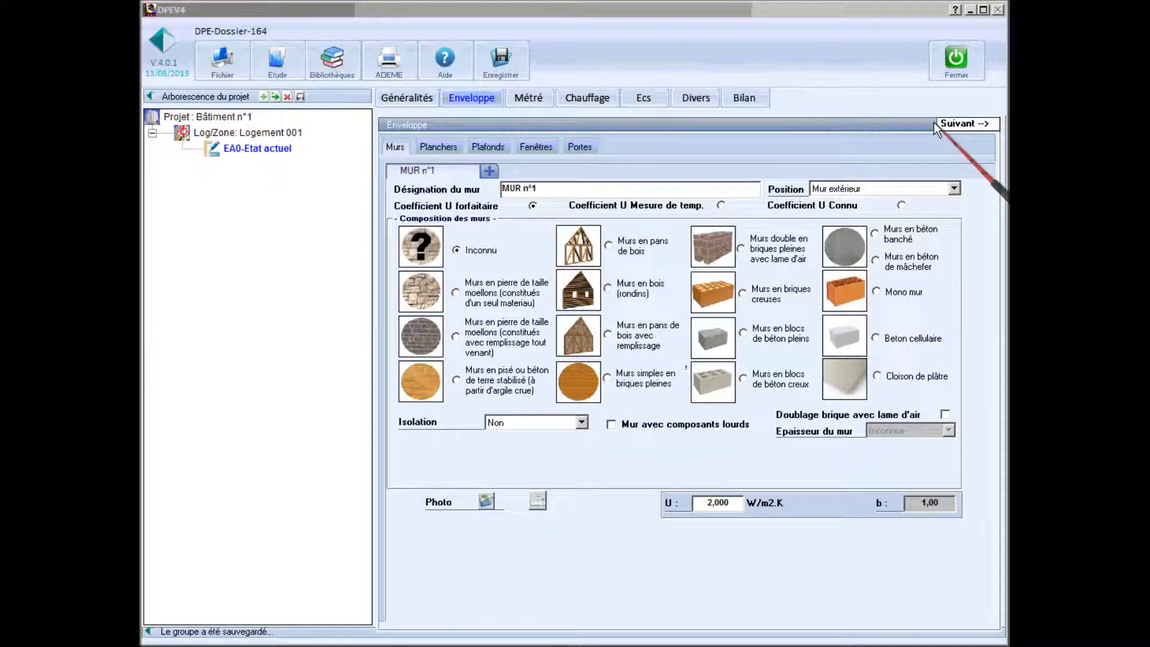
{"action": "left_click", "coordinate": [592, 192]}
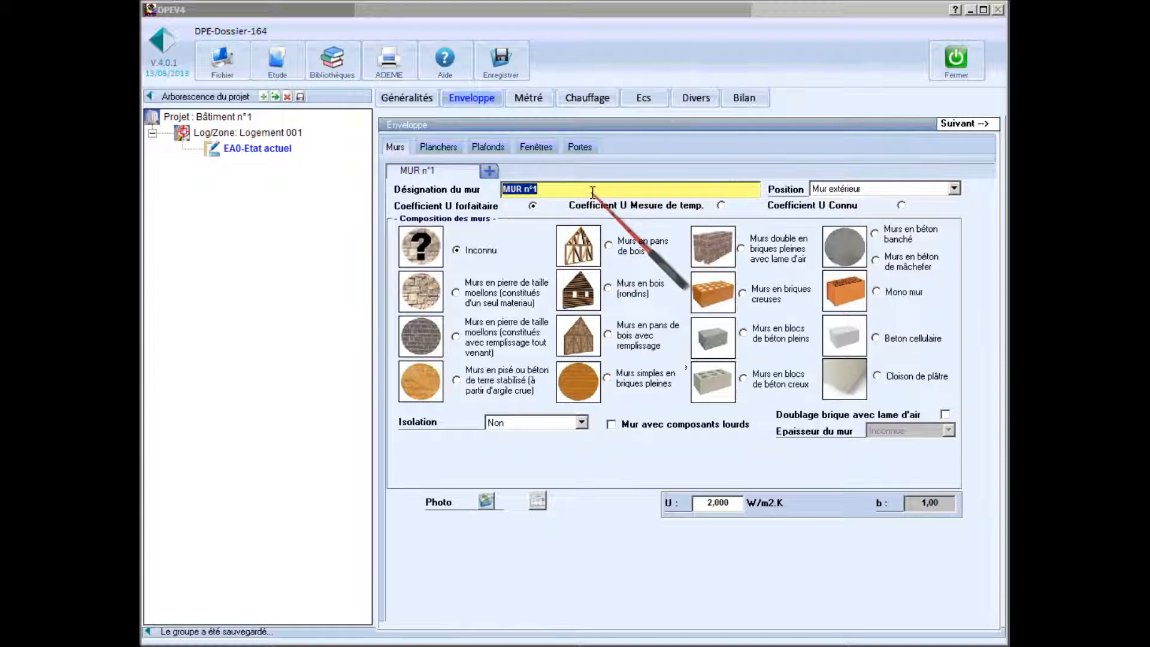
{"action": "type", "text": "Mur extérieur"}
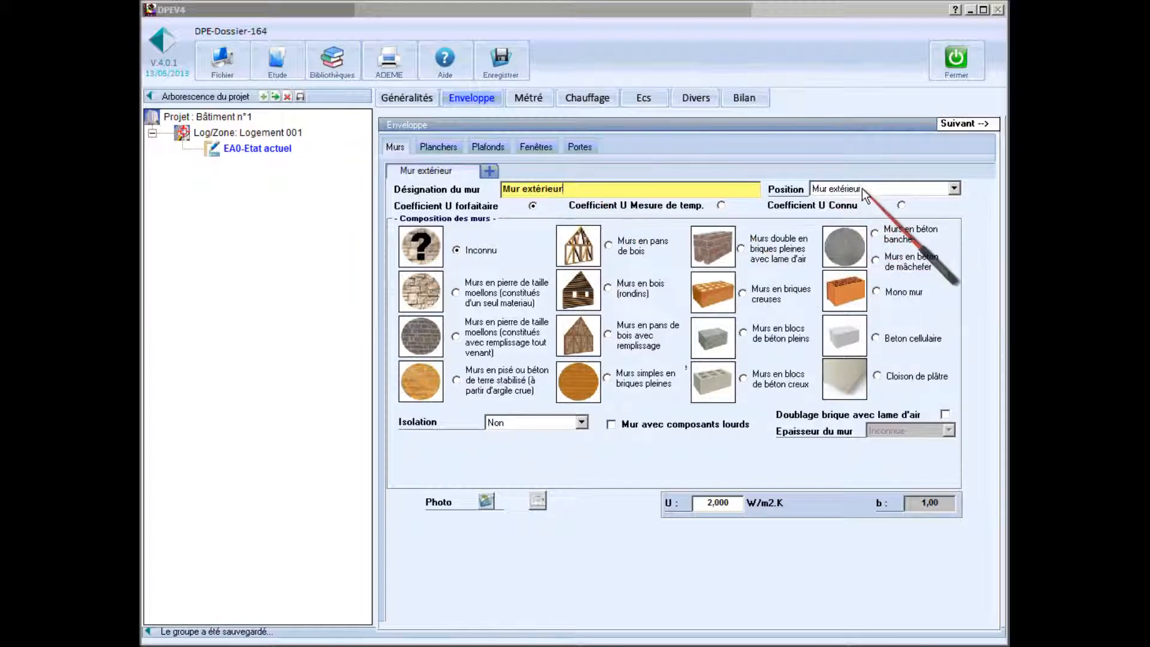
{"action": "left_click", "coordinate": [741, 293]}
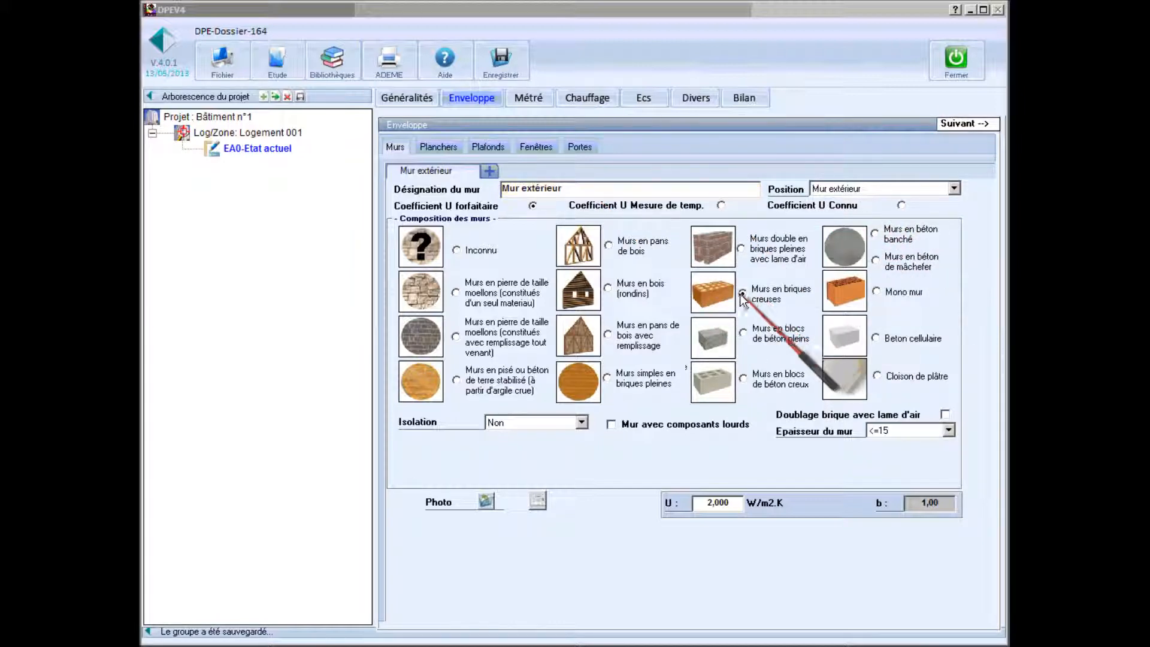
Define the exterior wall as insulated with heavy components, wall thickness 20 and insulation thickness 8 cm.
{"action": "left_click", "coordinate": [581, 422]}
{"action": "left_click", "coordinate": [554, 446]}
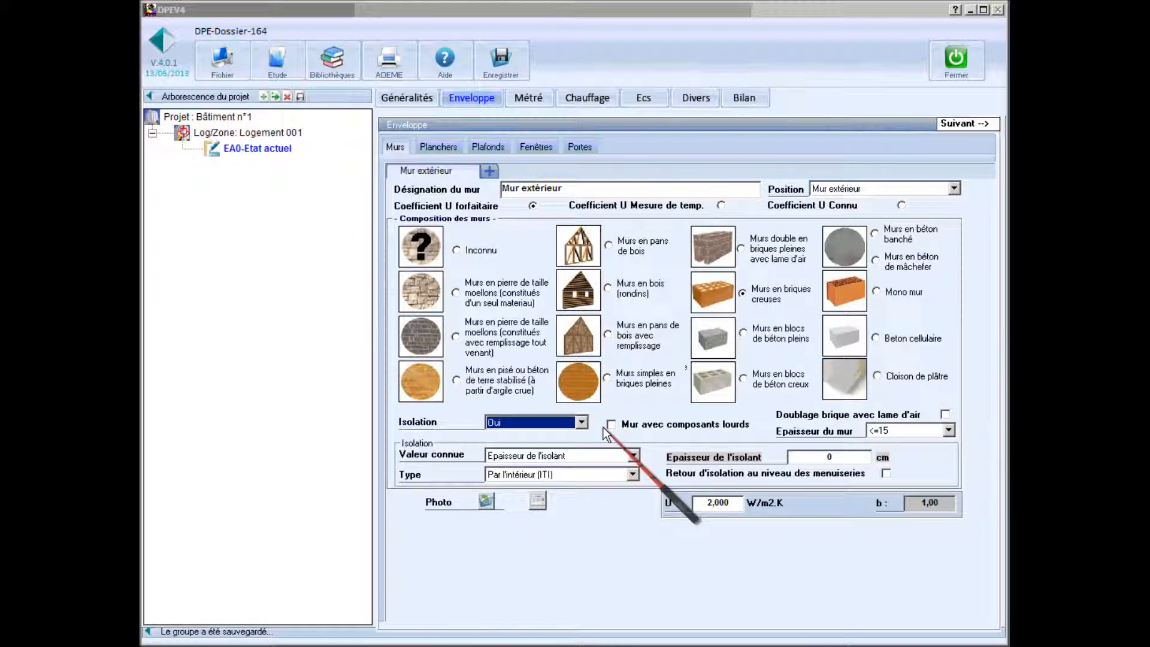
{"action": "left_click", "coordinate": [611, 425]}
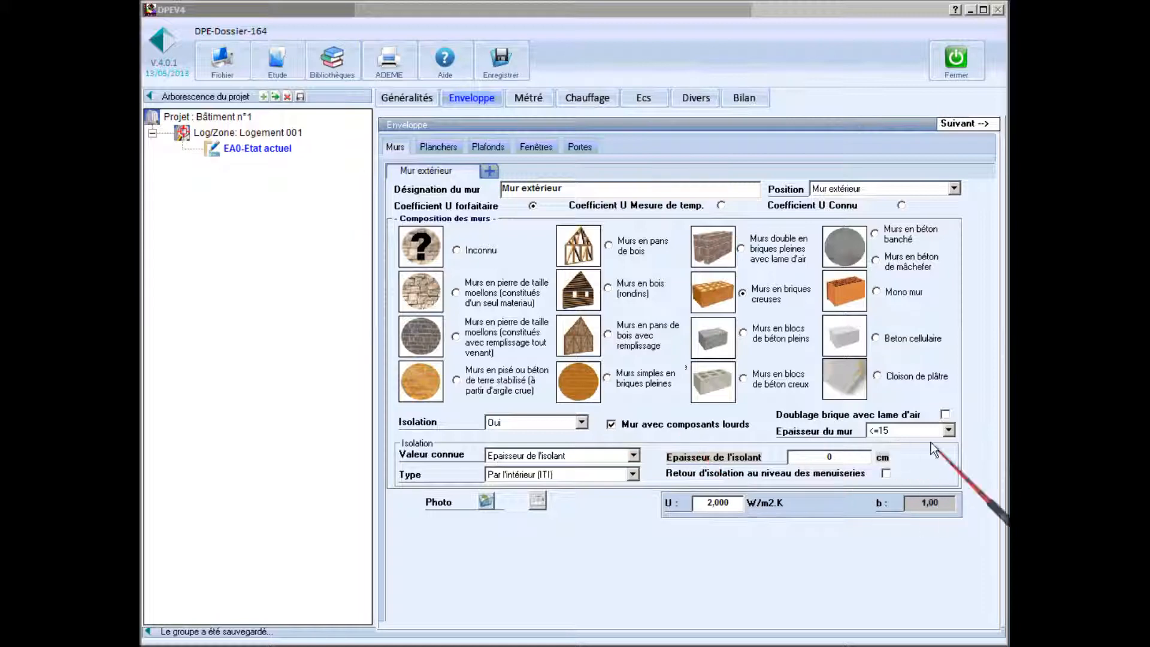
{"action": "left_click", "coordinate": [948, 430]}
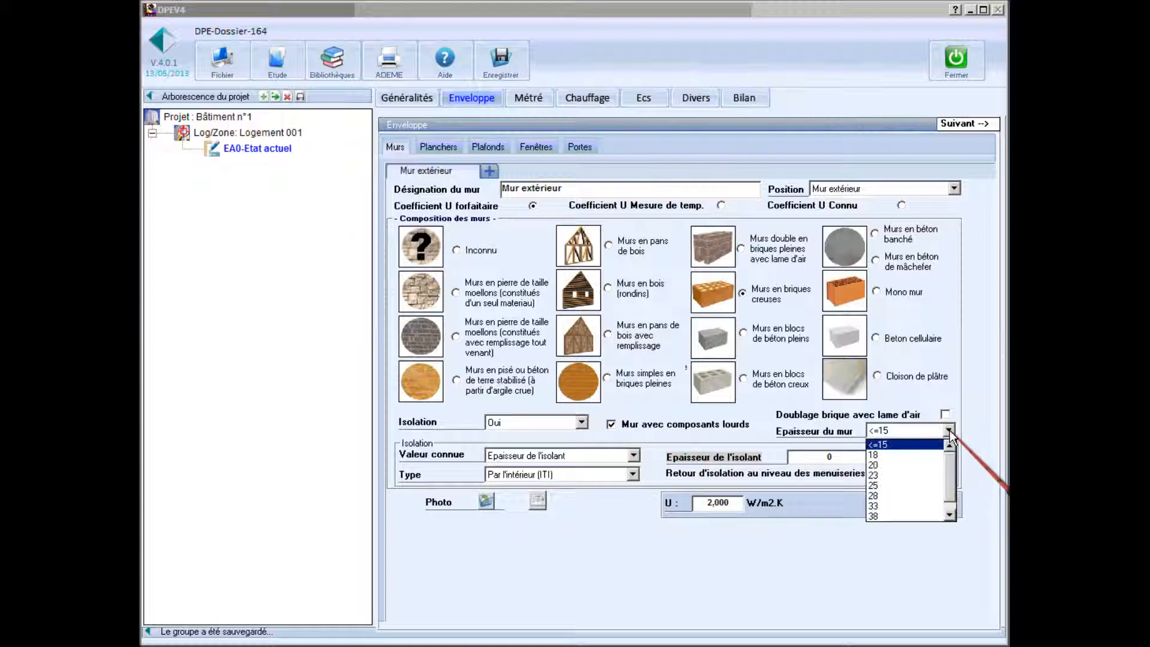
{"action": "left_click", "coordinate": [886, 460]}
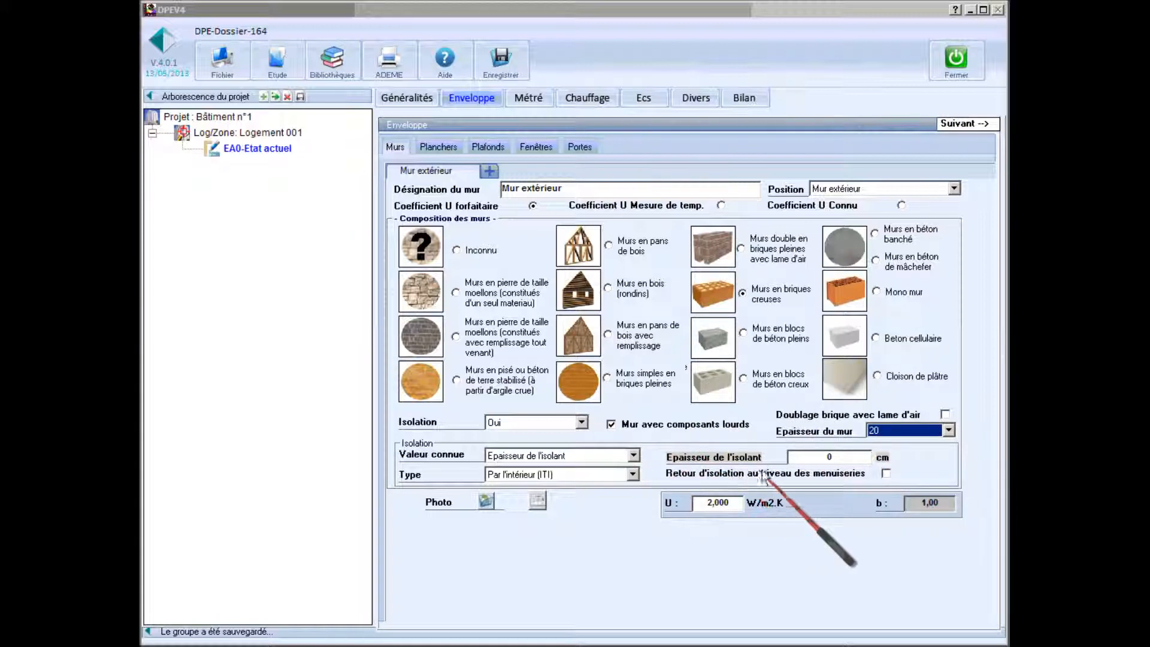
{"action": "left_click", "coordinate": [816, 455]}
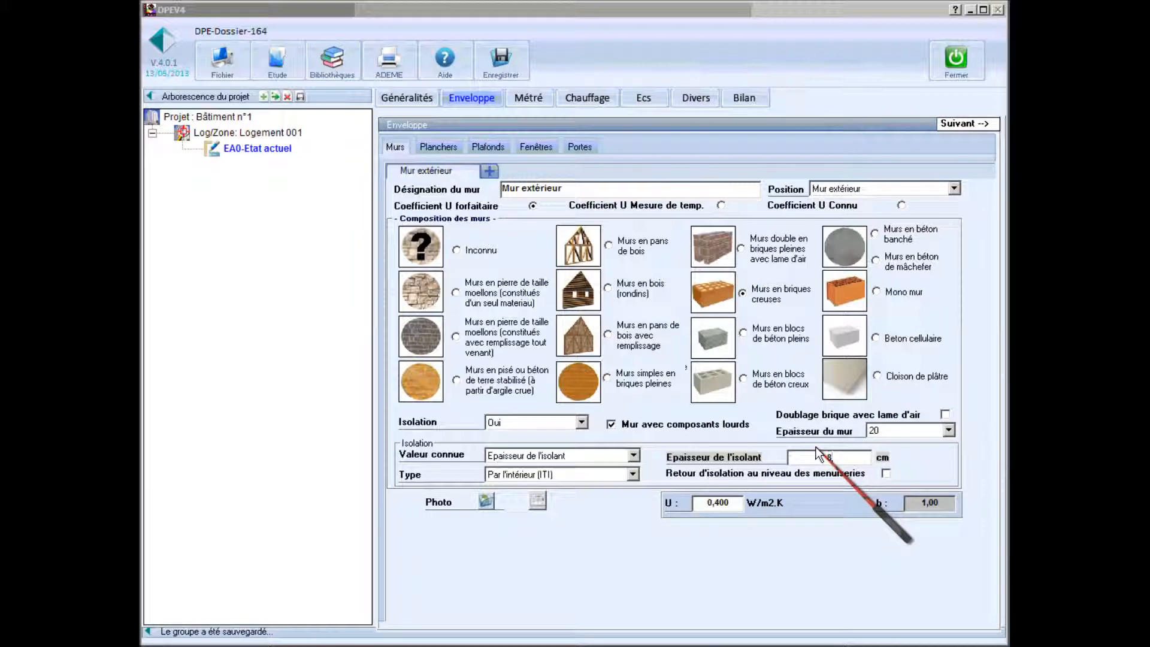
{"action": "type", "text": "8"}
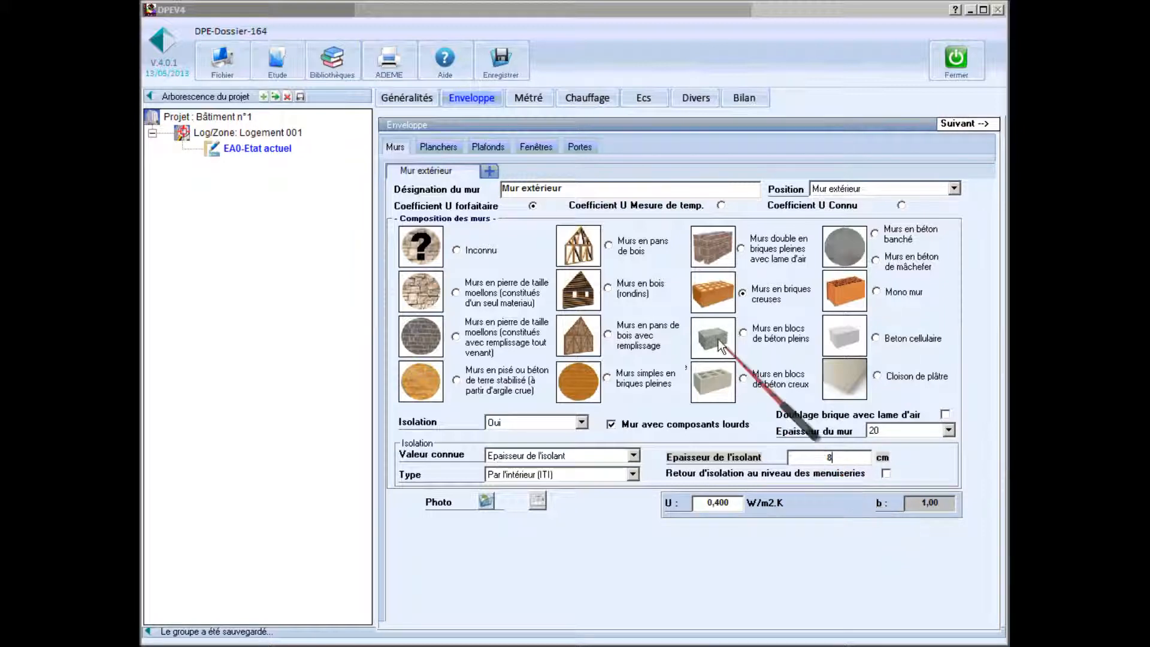
Add a second wall named "Mur sur cellier" with the position Mur sur local non chauffé.
{"action": "left_click", "coordinate": [489, 171]}
{"action": "left_click", "coordinate": [537, 188]}
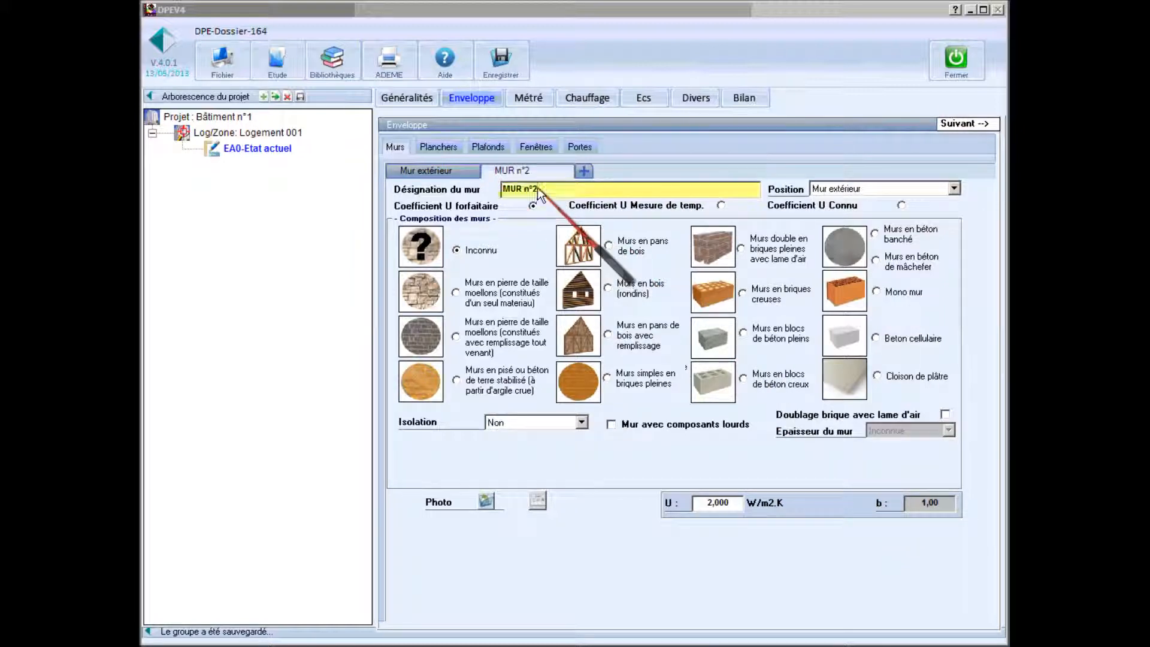
{"action": "type", "text": "Mur sur cellier"}
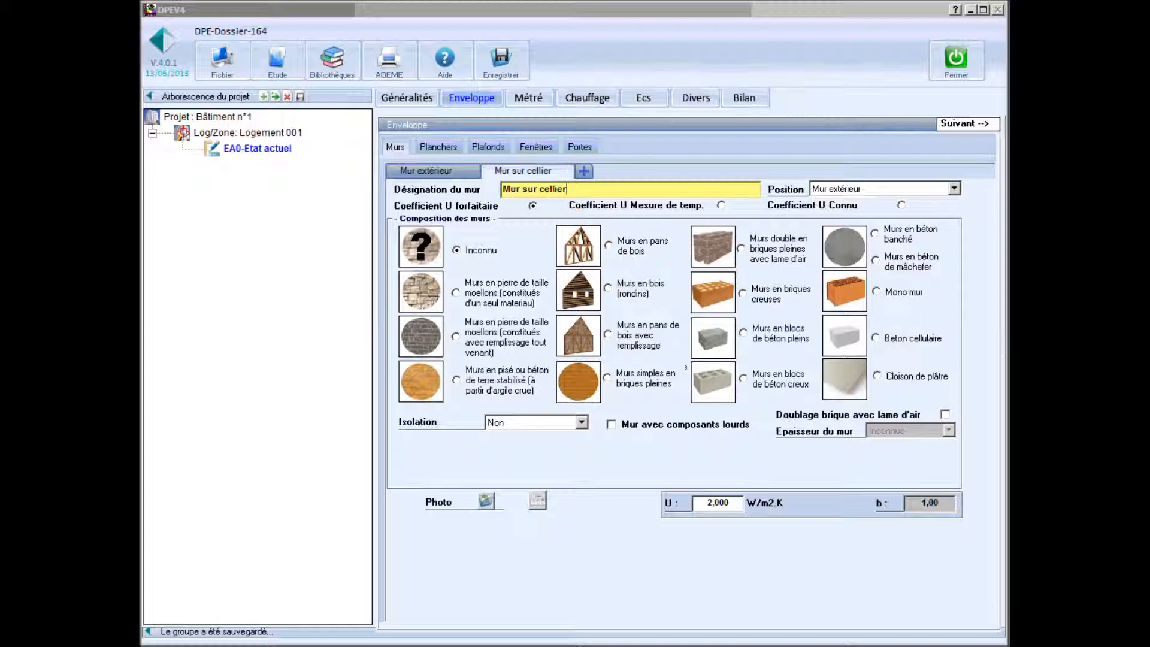
{"action": "left_click", "coordinate": [953, 188]}
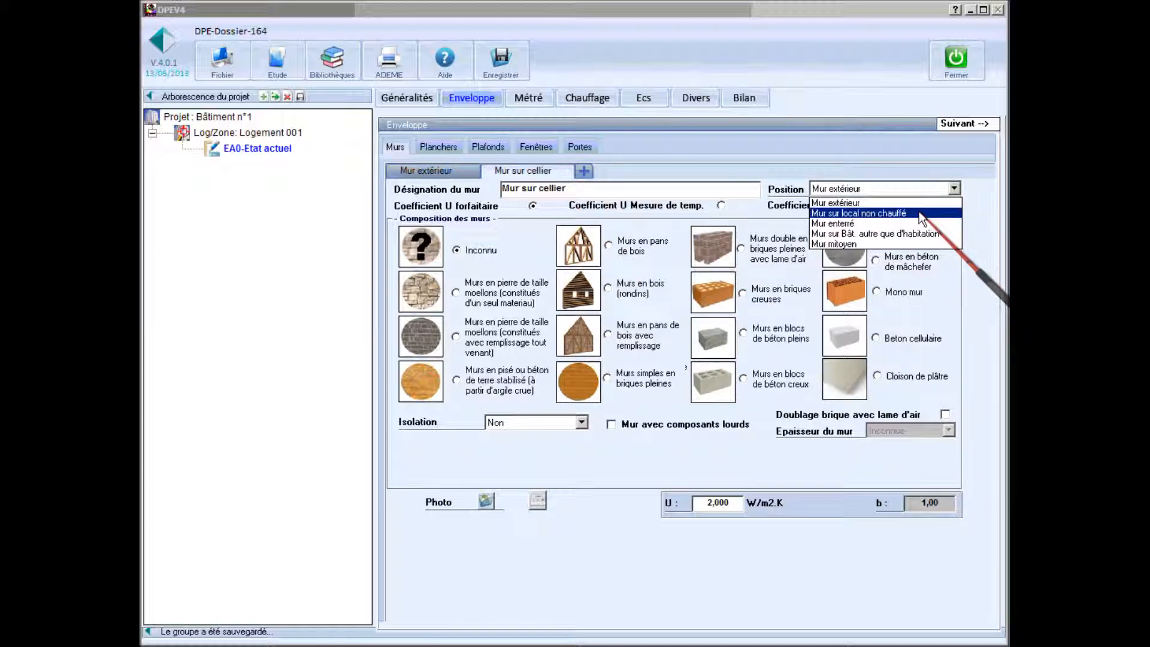
{"action": "left_click", "coordinate": [919, 213]}
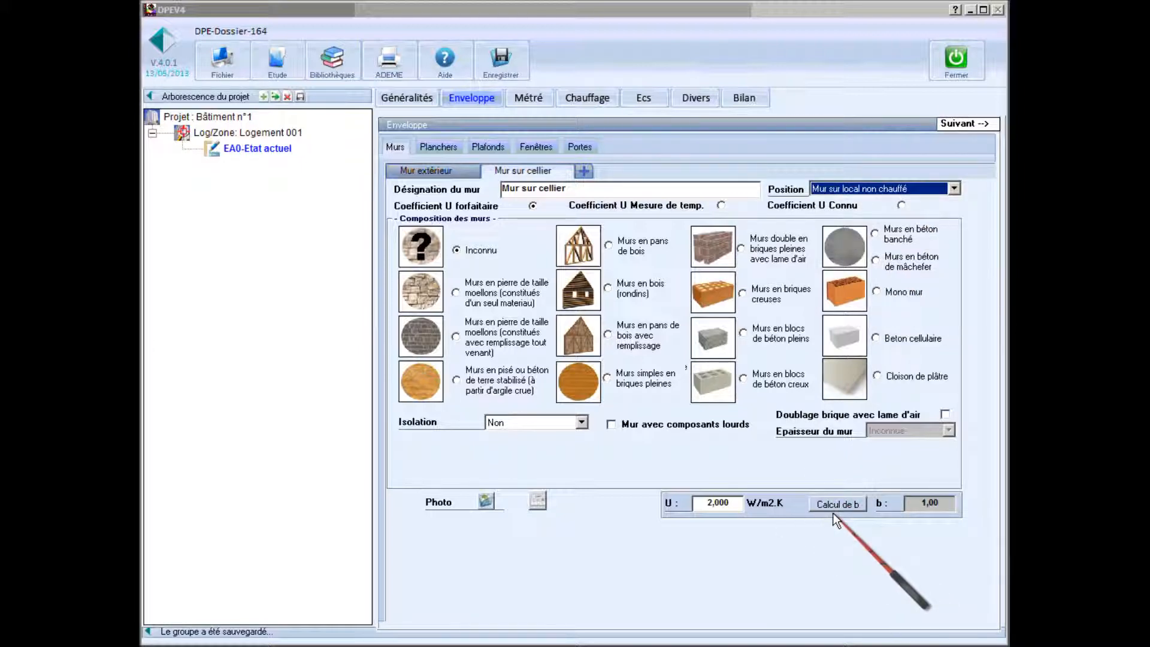
Define the cellar wall as insulated hollow brick with heavy components, wall thickness 20 and insulation thickness 8 cm.
{"action": "left_click", "coordinate": [743, 293]}
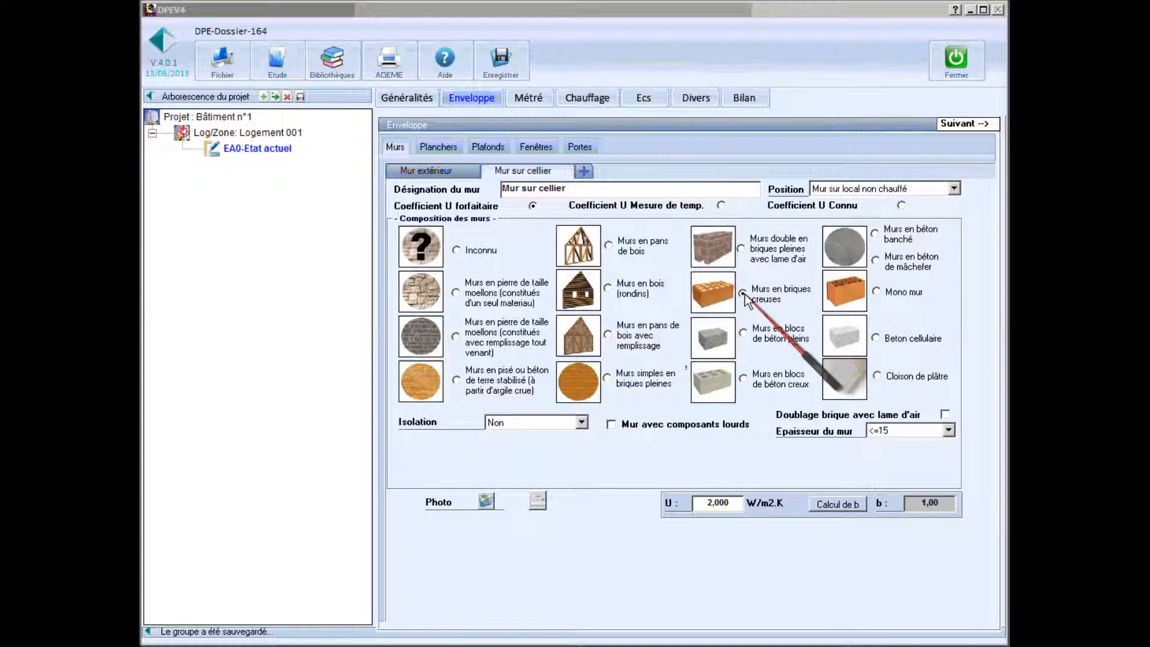
{"action": "left_click", "coordinate": [582, 422]}
{"action": "left_click", "coordinate": [533, 448]}
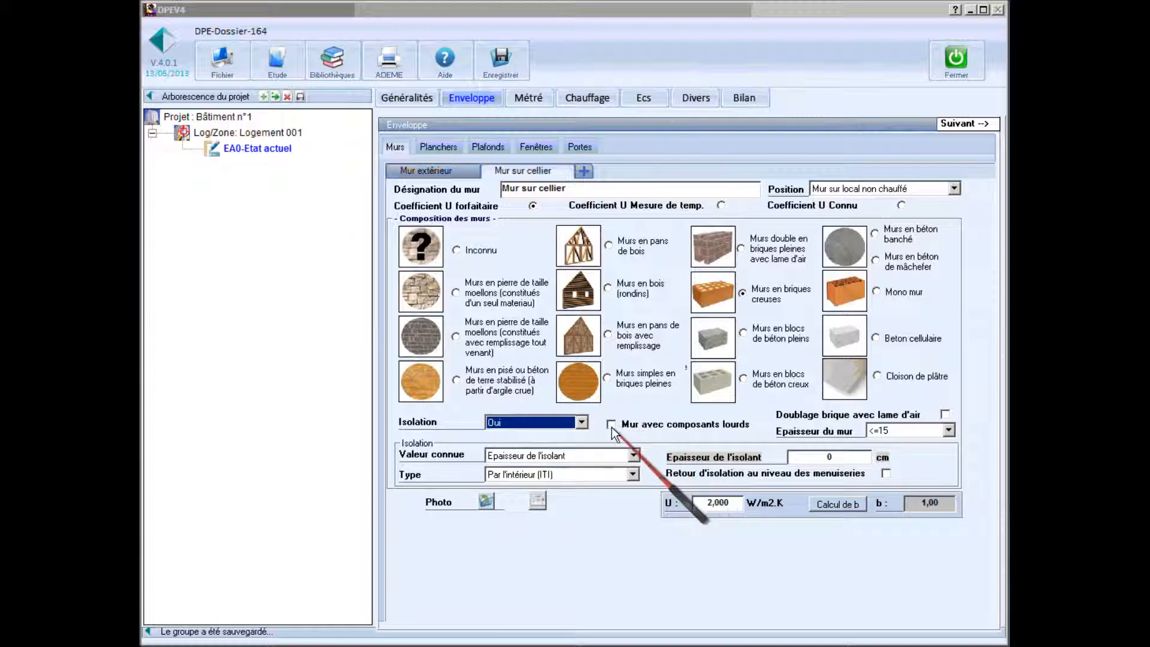
{"action": "left_click", "coordinate": [611, 424]}
{"action": "left_click", "coordinate": [948, 431]}
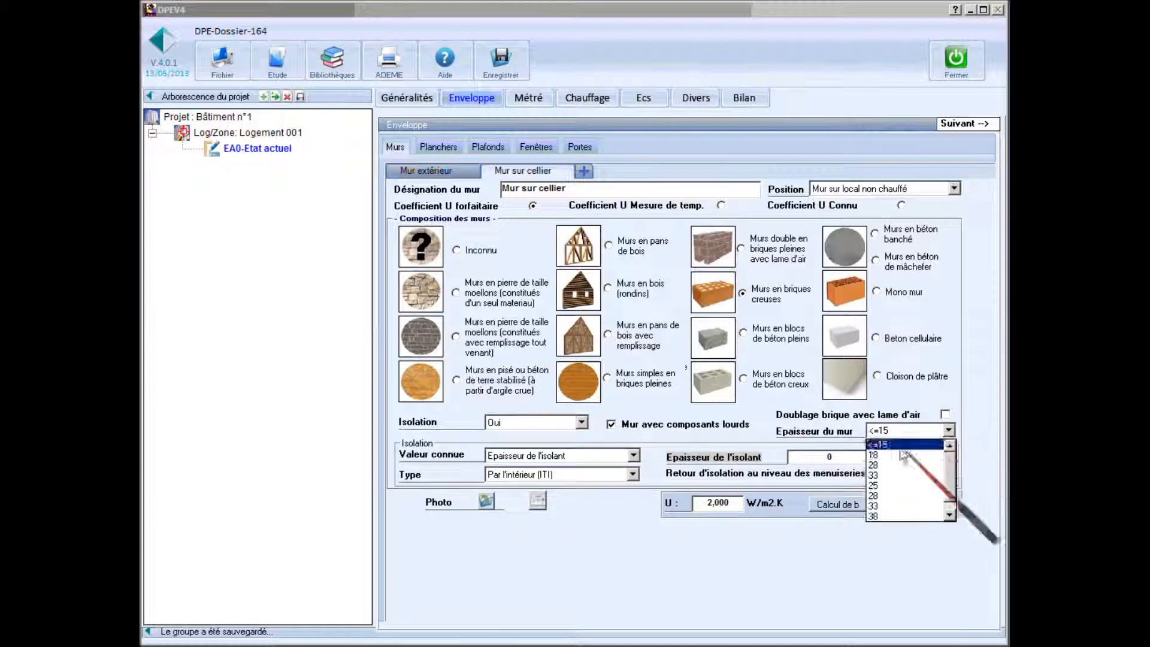
{"action": "left_click", "coordinate": [889, 462]}
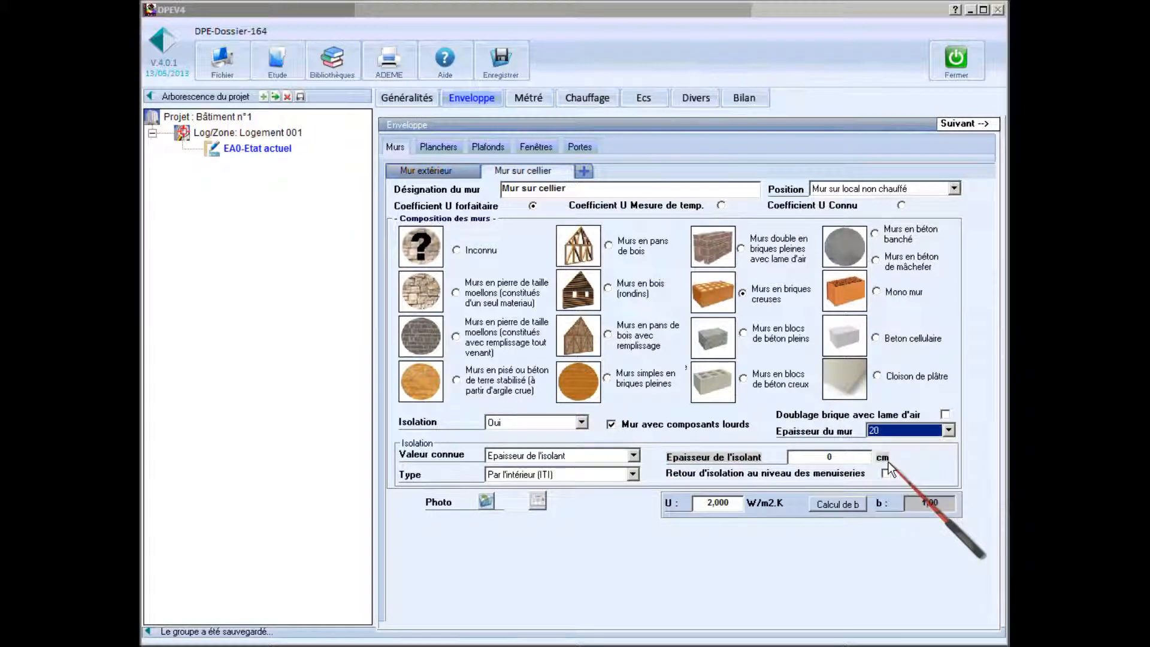
{"action": "double_click", "coordinate": [835, 458]}
{"action": "type", "text": "8"}
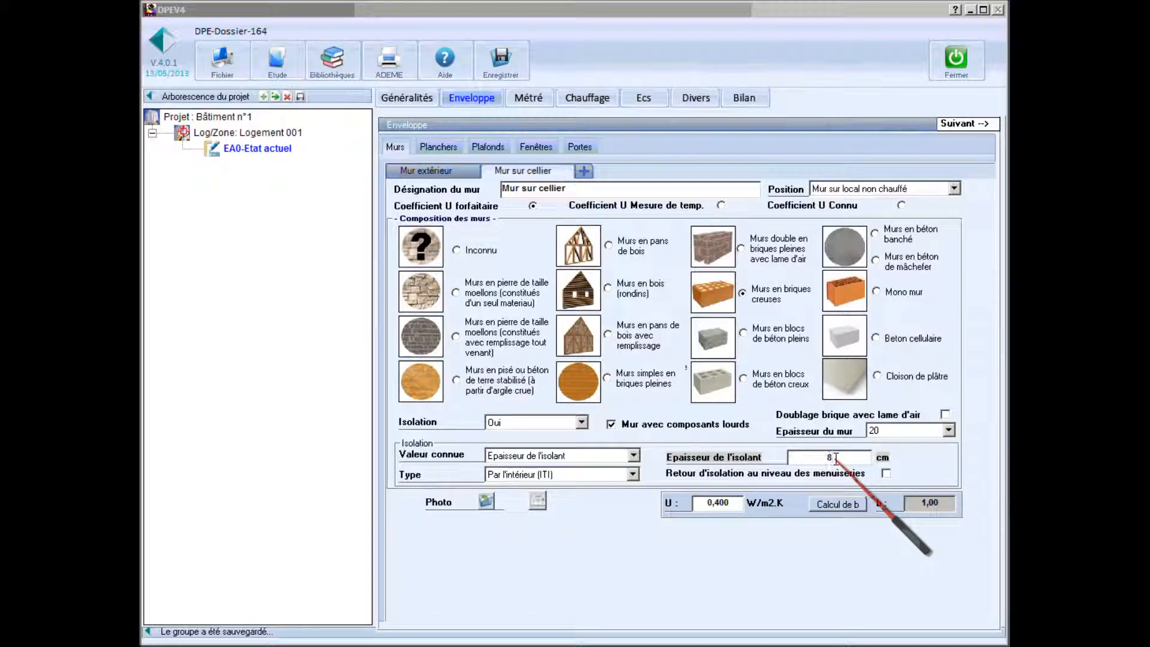
Calculate the cellar wall's b coefficient with insulated walls between heated rooms and unheated space, local type Maison individuelle - Cellier.
{"action": "left_click", "coordinate": [839, 505]}
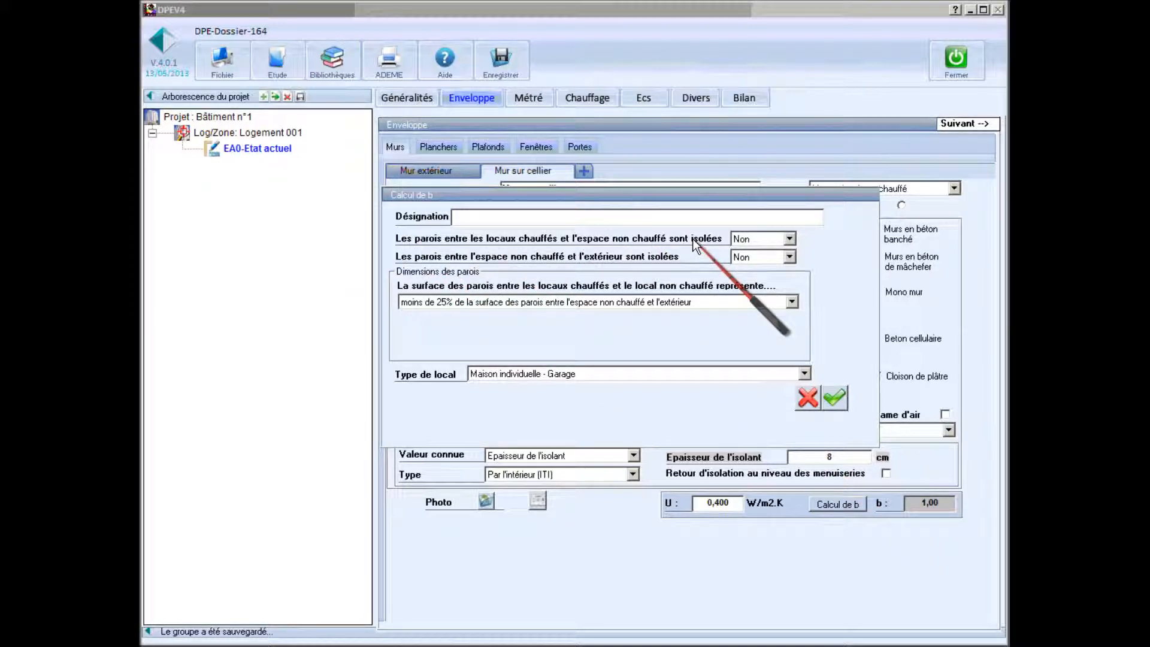
{"action": "left_click", "coordinate": [790, 238]}
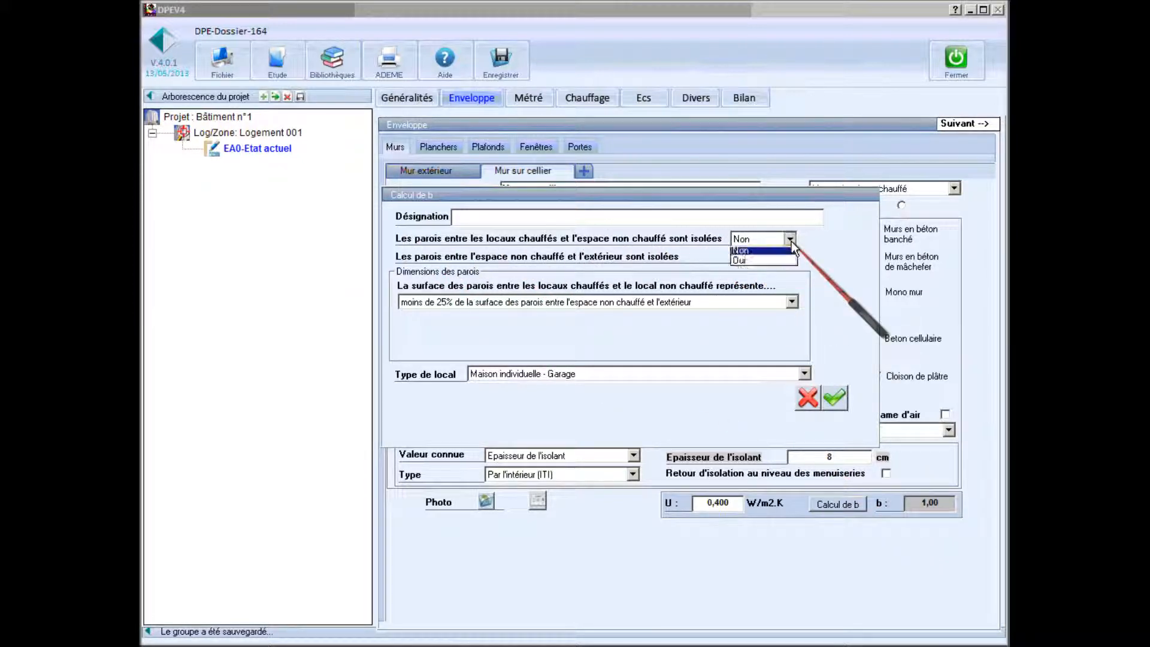
{"action": "left_click", "coordinate": [751, 264]}
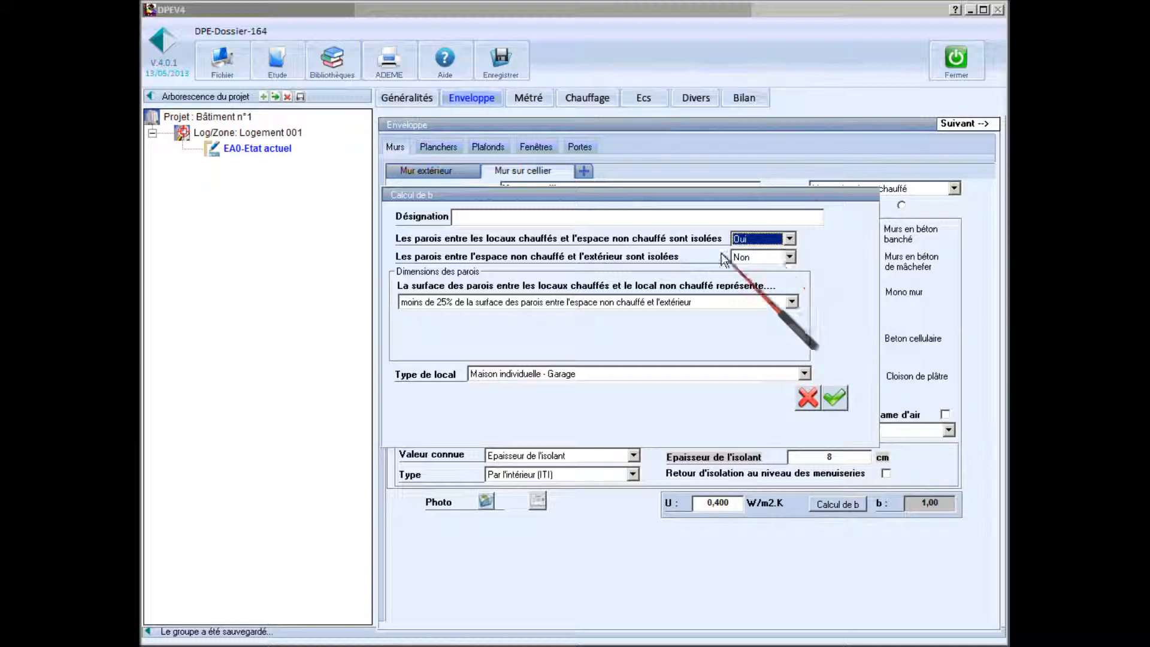
{"action": "left_click", "coordinate": [803, 373]}
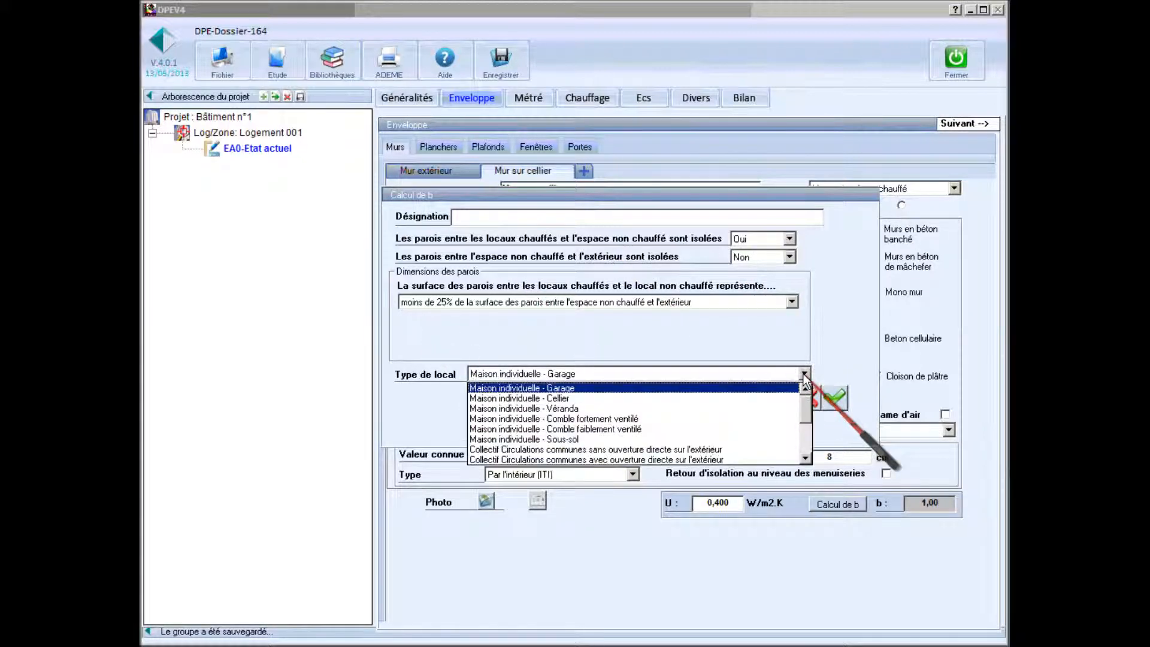
{"action": "left_click", "coordinate": [529, 398]}
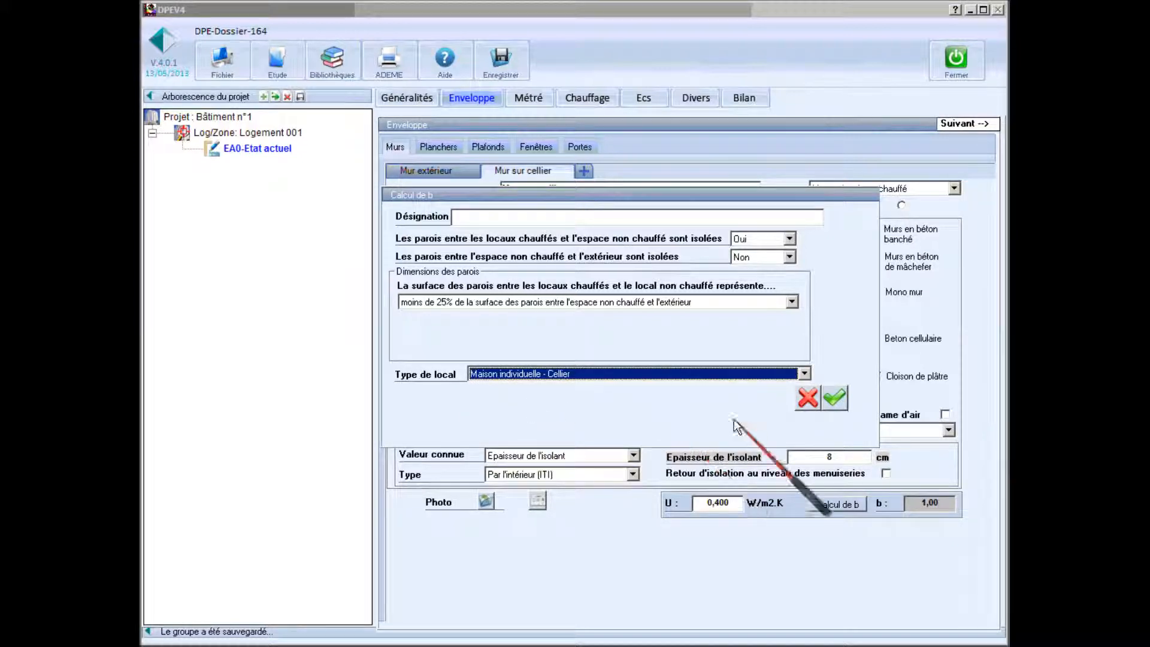
{"action": "left_click", "coordinate": [839, 404]}
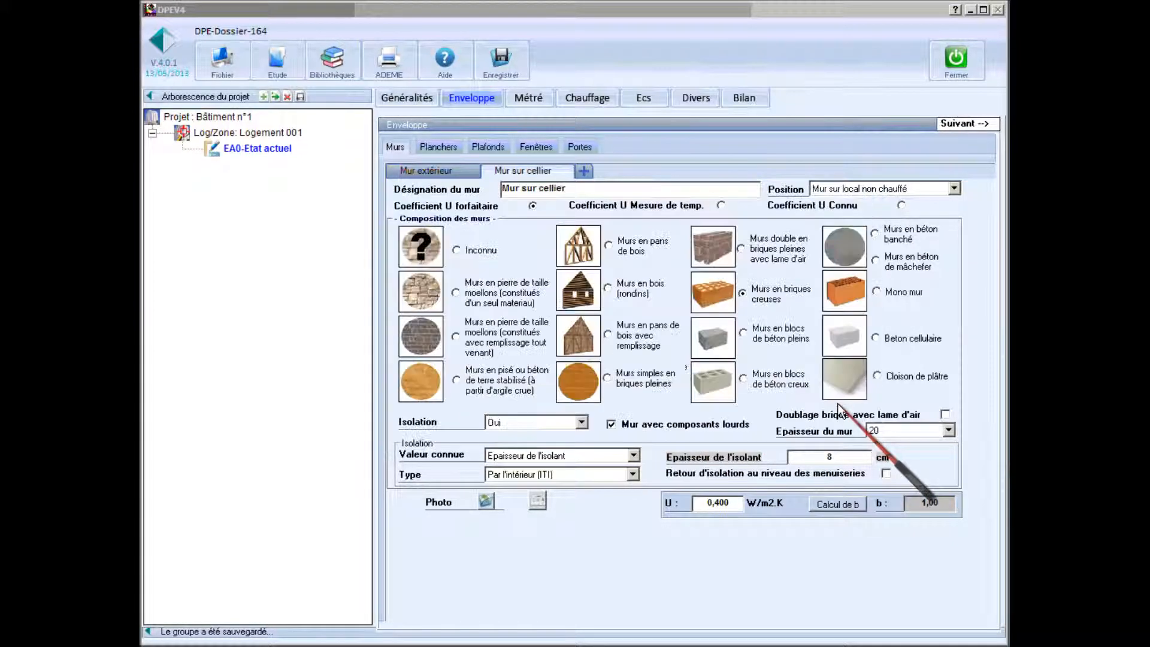
Go to the envelope's floor data and name the first floor "Plancher".
{"action": "left_click", "coordinate": [952, 124]}
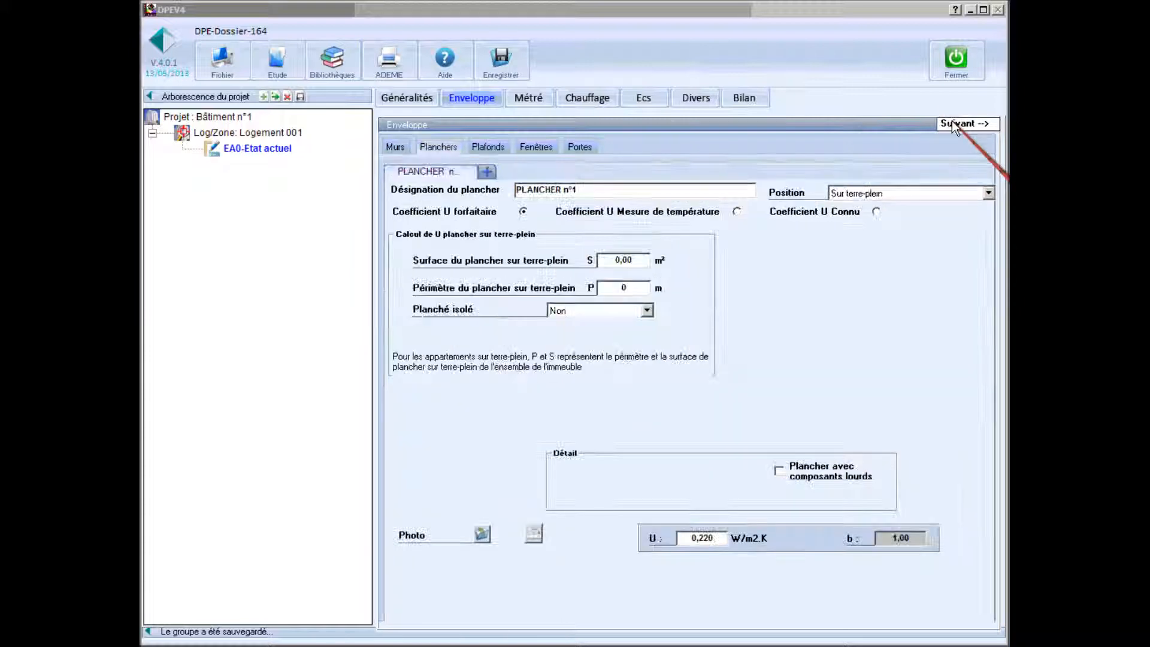
{"action": "left_click", "coordinate": [552, 190]}
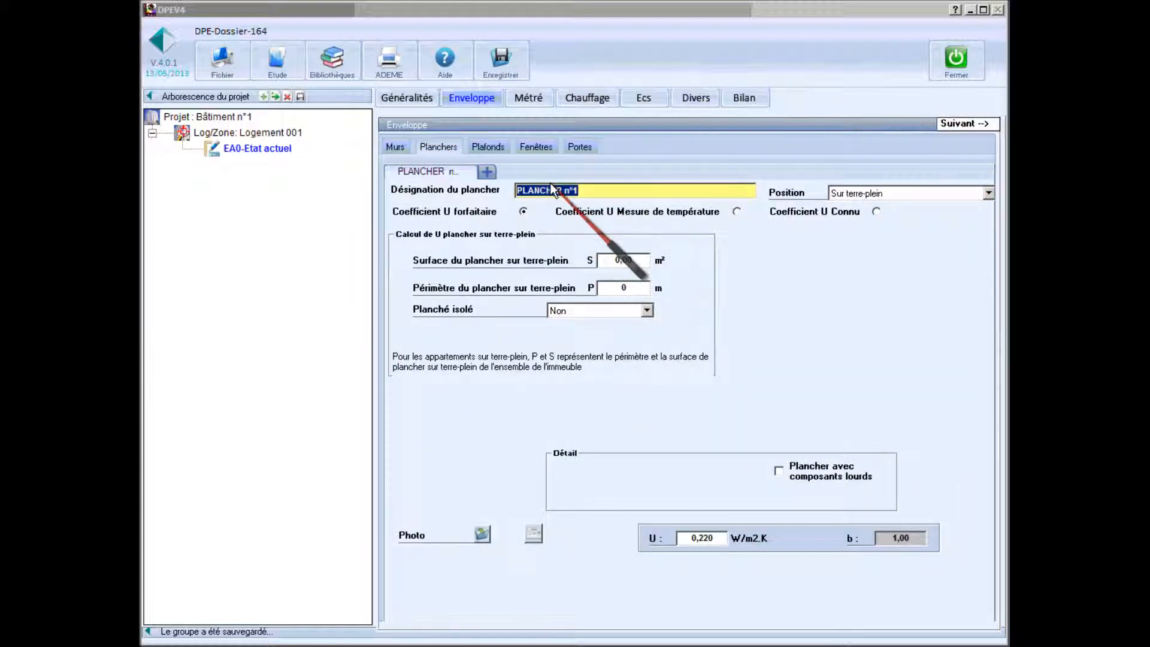
{"action": "type", "text": "P"}
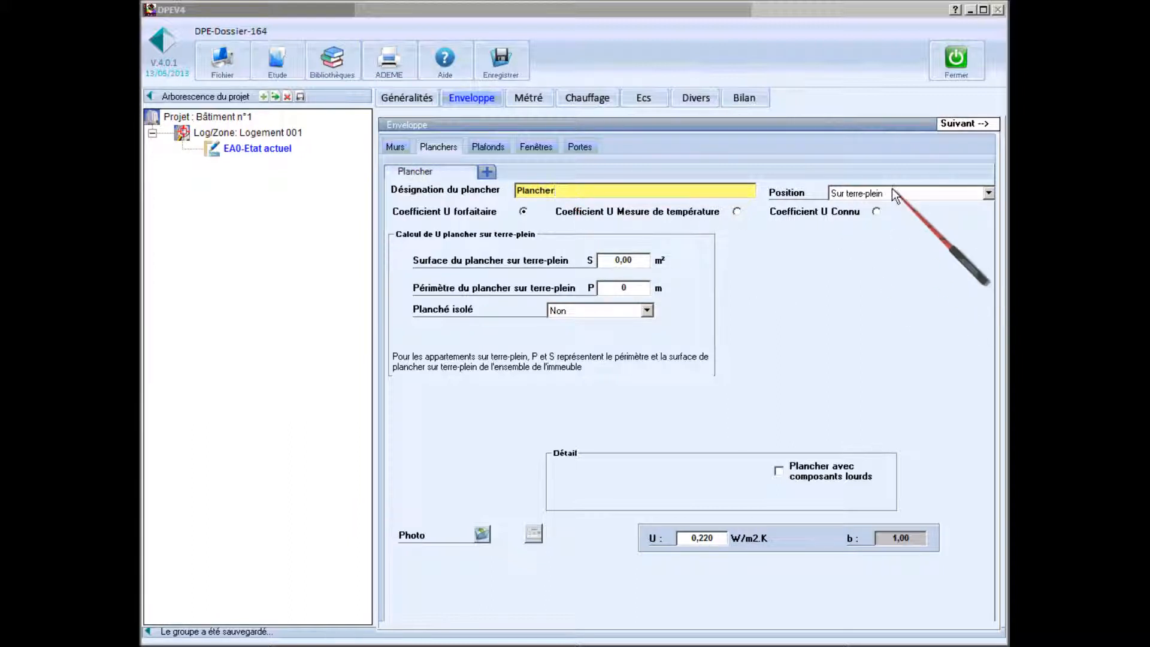
{"action": "type", "text": "lancher"}
Set the floor's area to 43,56 m² and its perimeter to 24,4 m, and mark it as having heavy components.
{"action": "left_click", "coordinate": [623, 260]}
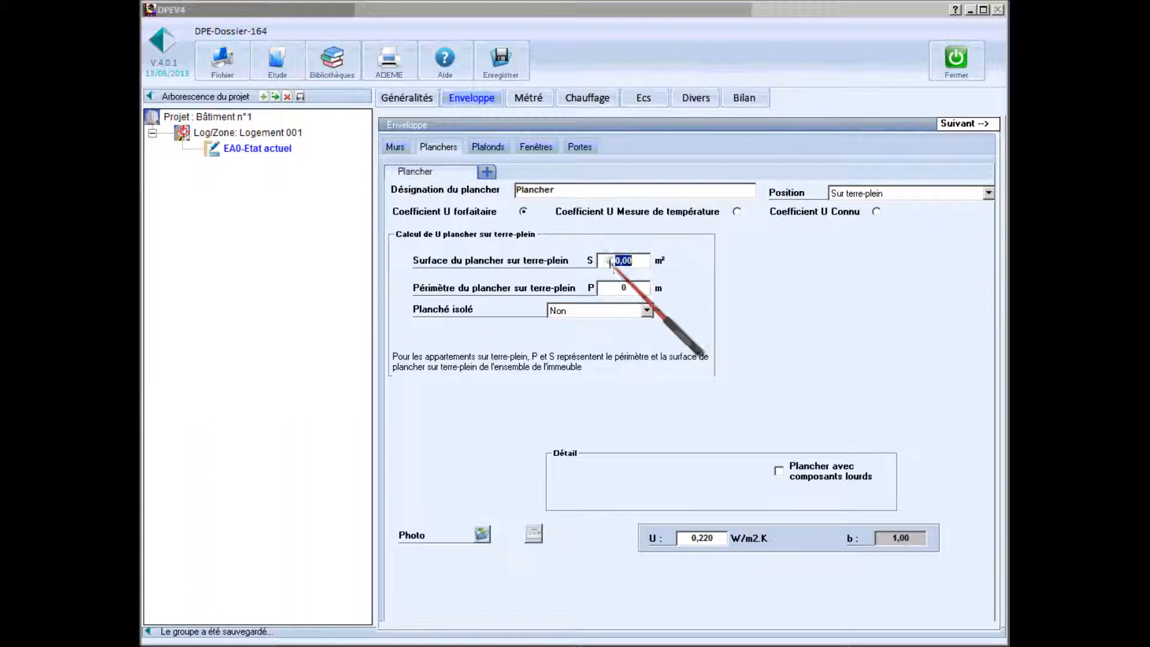
{"action": "type", "text": "43,56"}
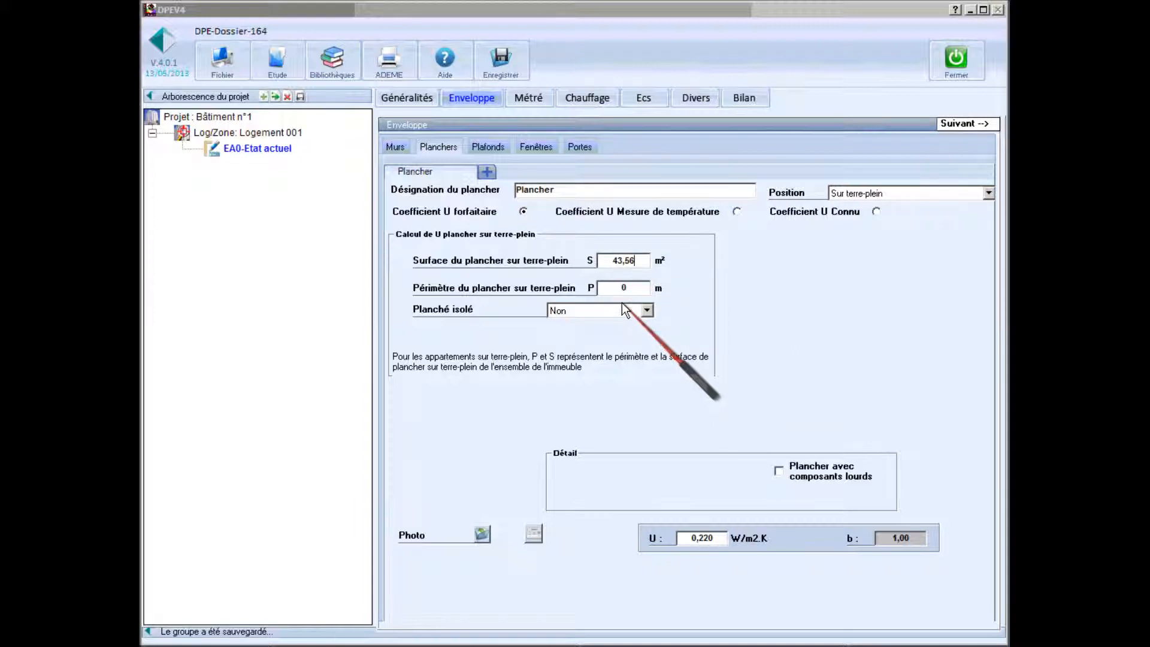
{"action": "key", "text": "Tab"}
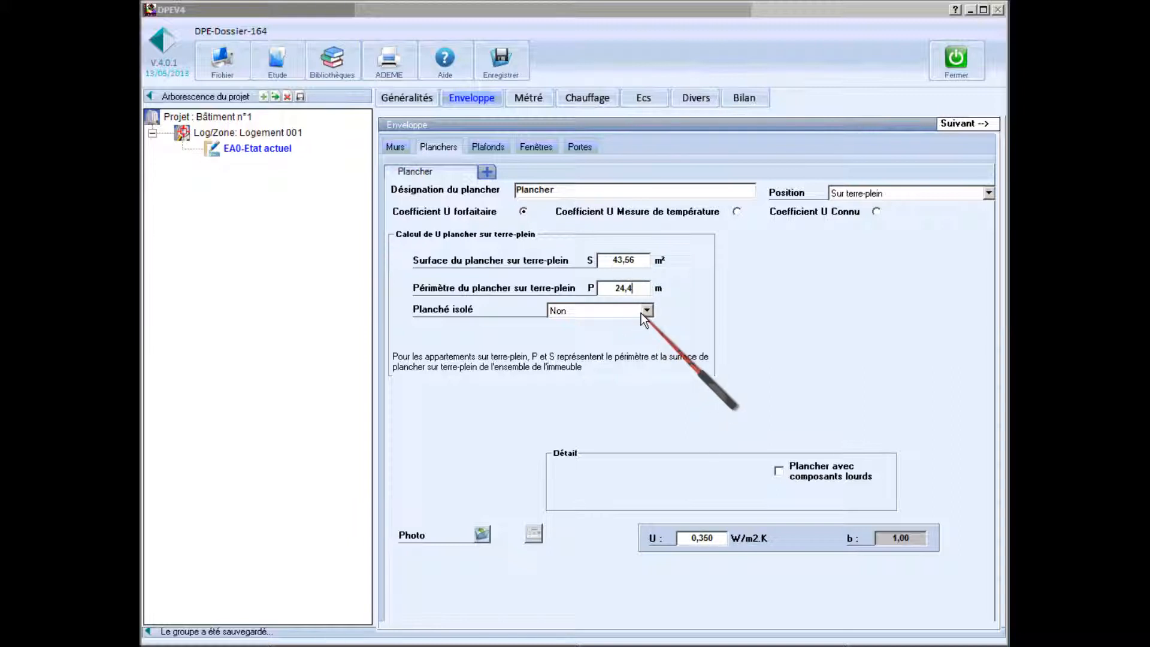
{"action": "left_click", "coordinate": [779, 470]}
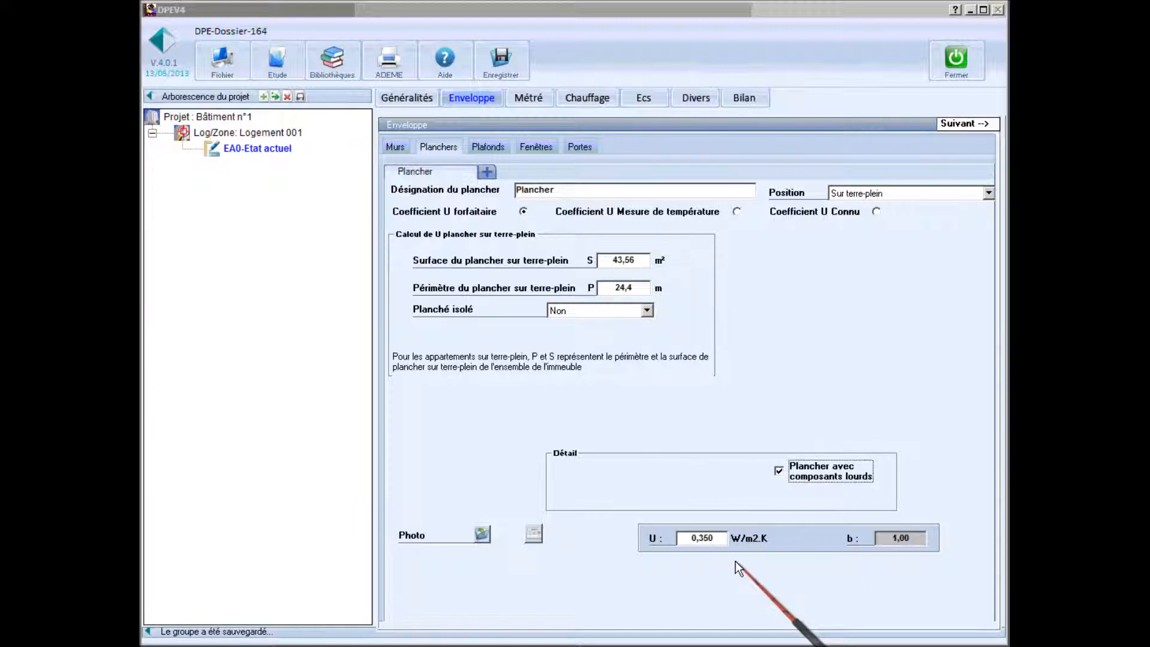
Name the first ceiling "Plafond" and set its position to Sur local non chauffé (combles perdus,...).
{"action": "left_click", "coordinate": [956, 123]}
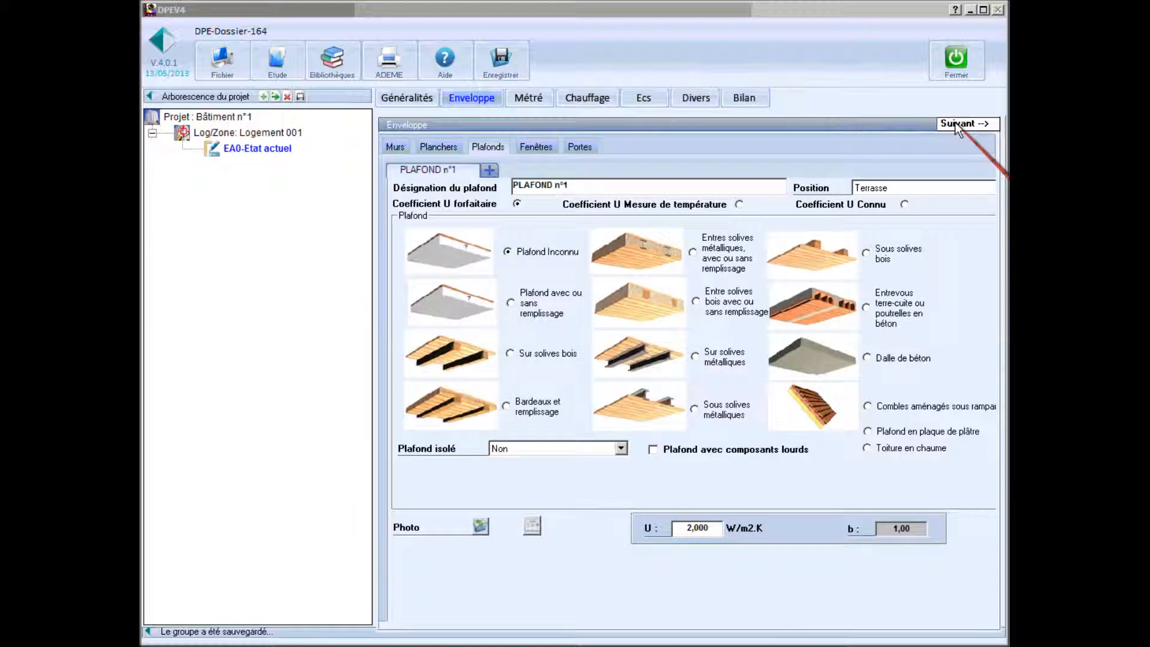
{"action": "left_click", "coordinate": [551, 184]}
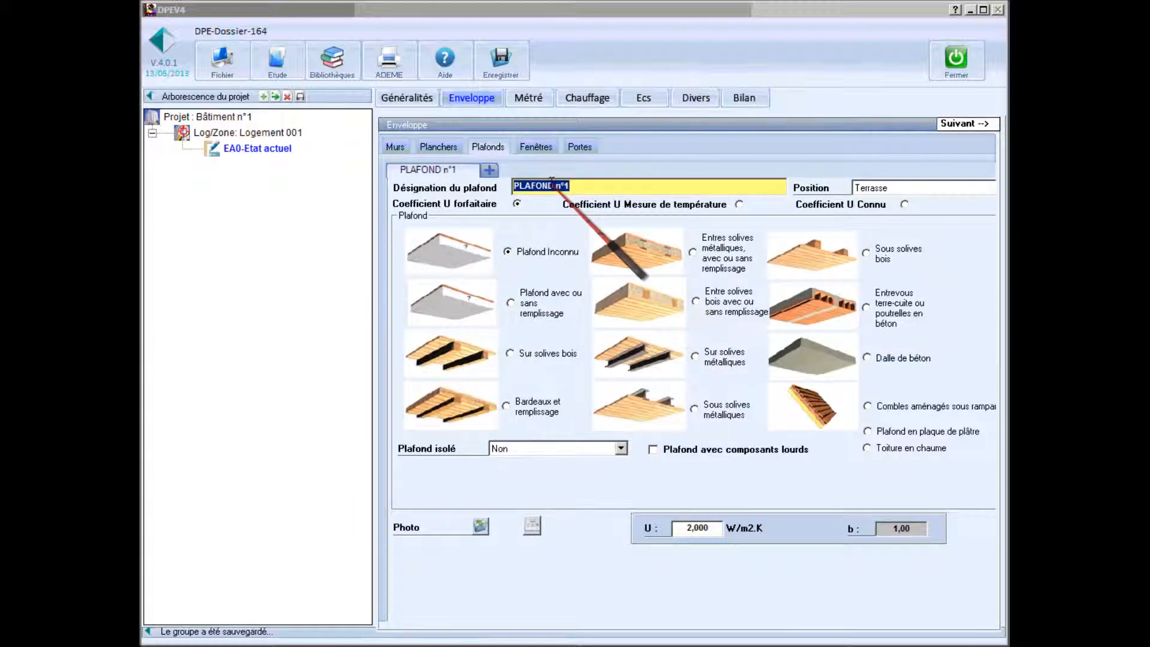
{"action": "type", "text": "Plafond"}
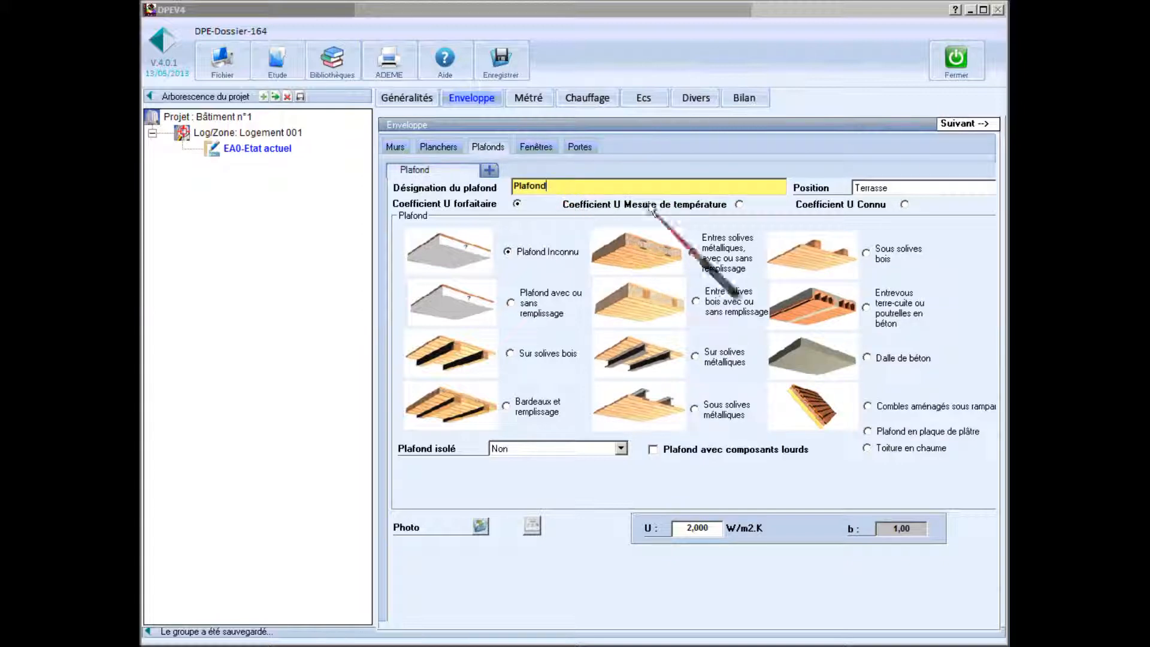
{"action": "left_click", "coordinate": [890, 187]}
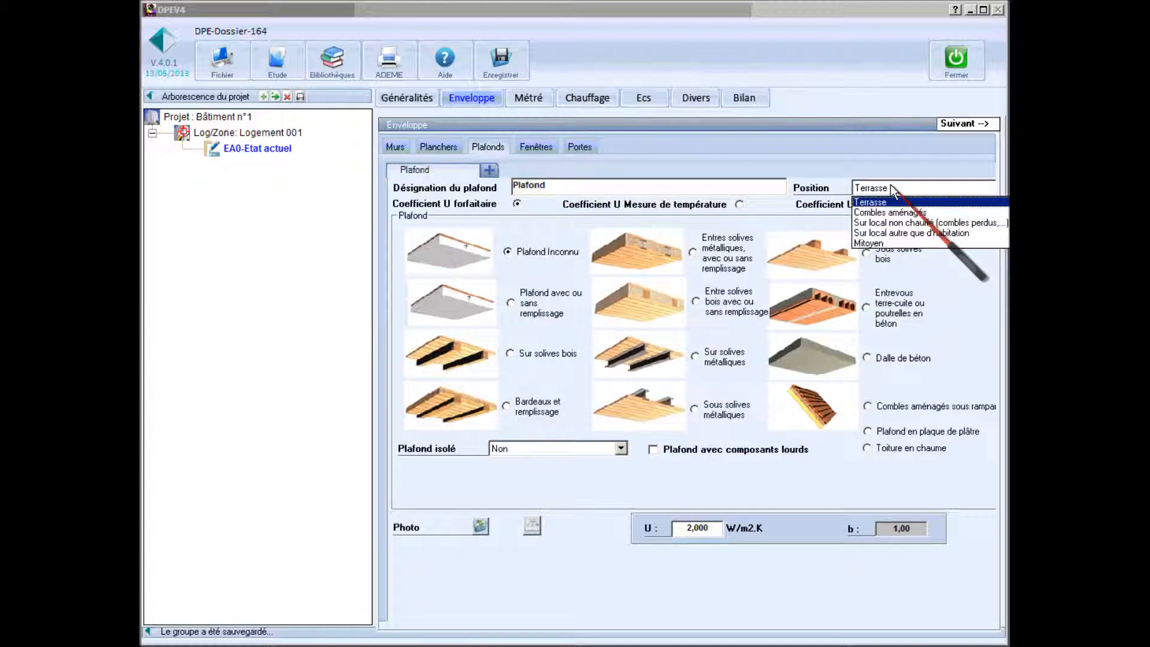
{"action": "left_click", "coordinate": [890, 223]}
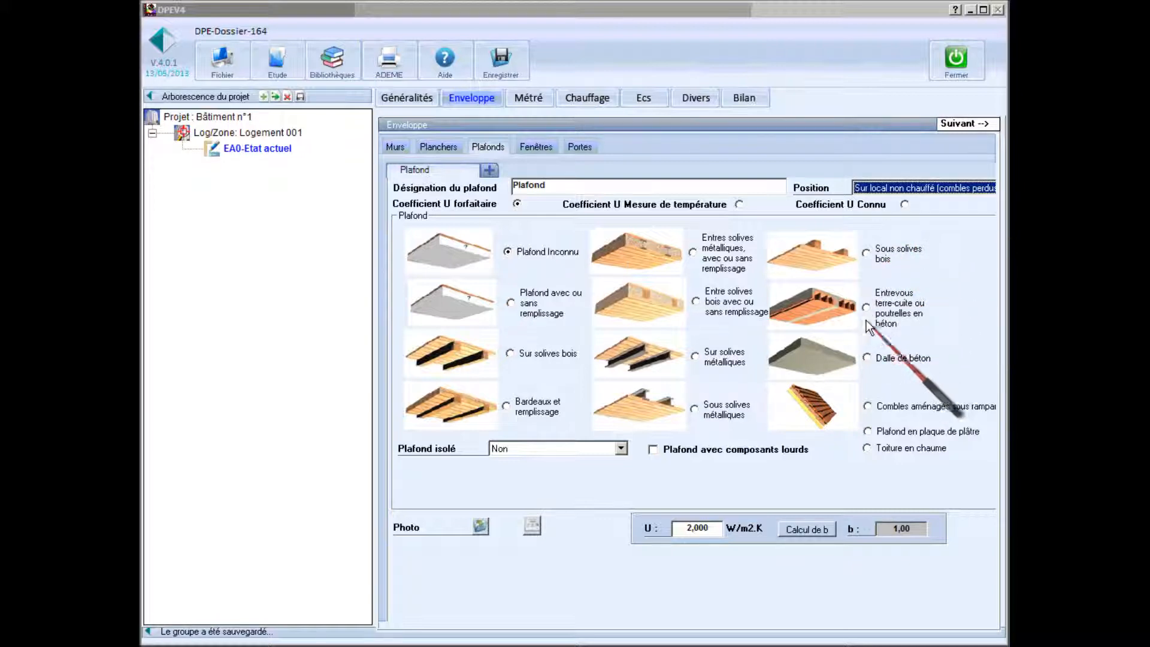
Define the ceiling as Sous solives bois, insulated Par l'extérieur (ITE) with an insulation thickness of 20 cm.
{"action": "left_click", "coordinate": [866, 254]}
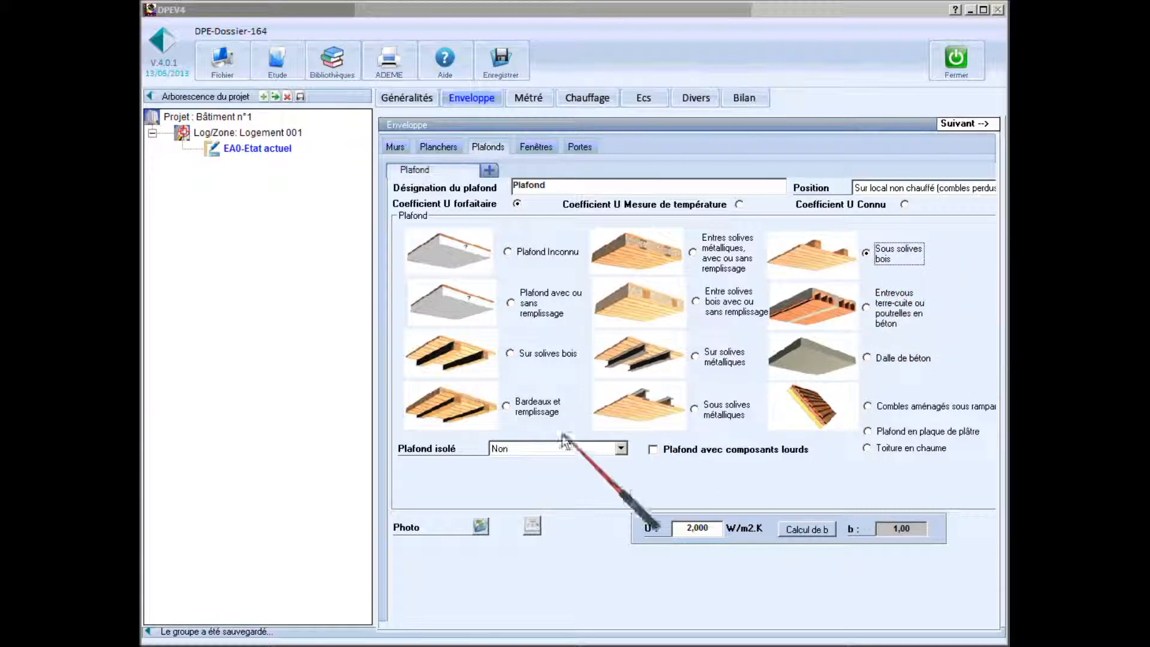
{"action": "left_click", "coordinate": [621, 449]}
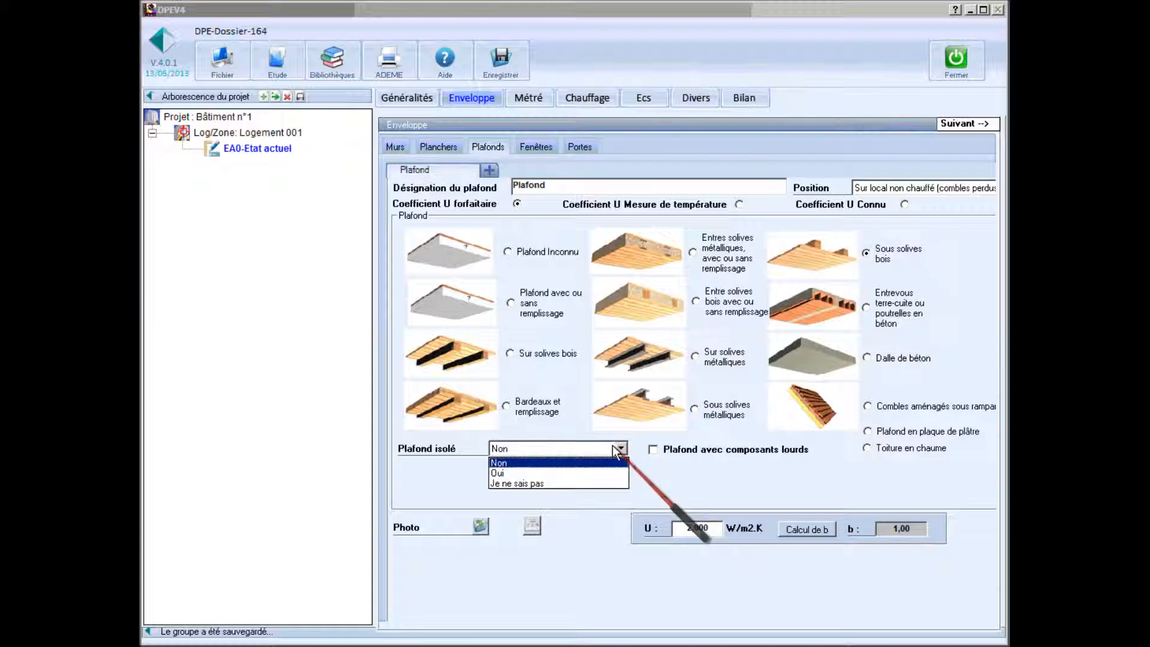
{"action": "left_click", "coordinate": [556, 473]}
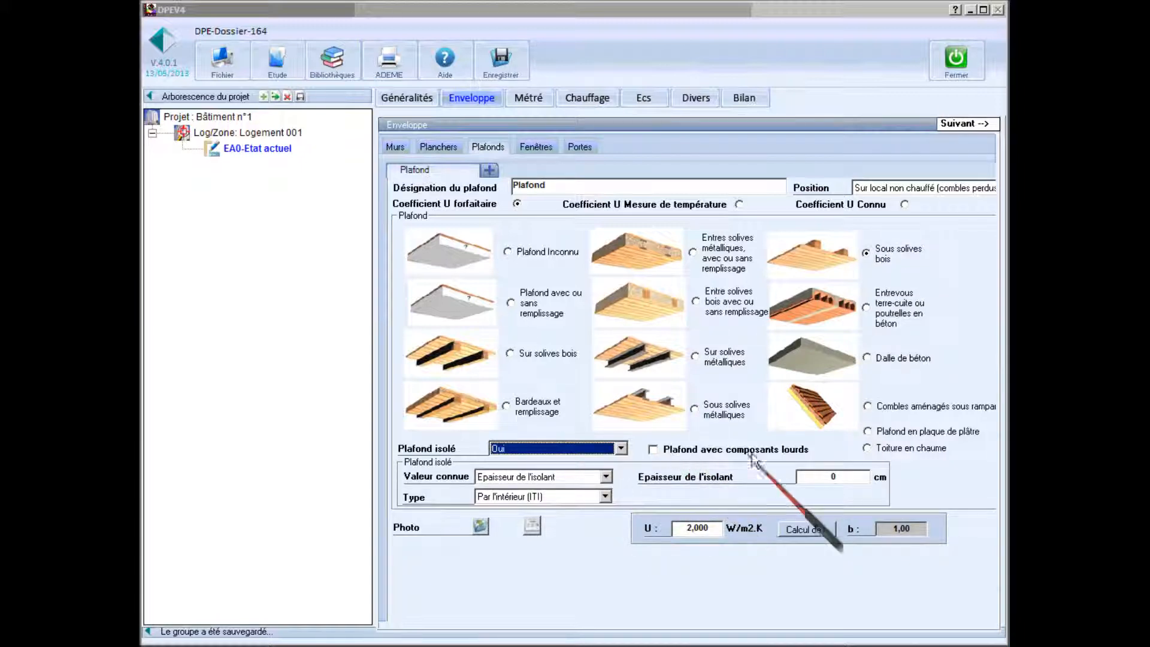
{"action": "left_click", "coordinate": [832, 476]}
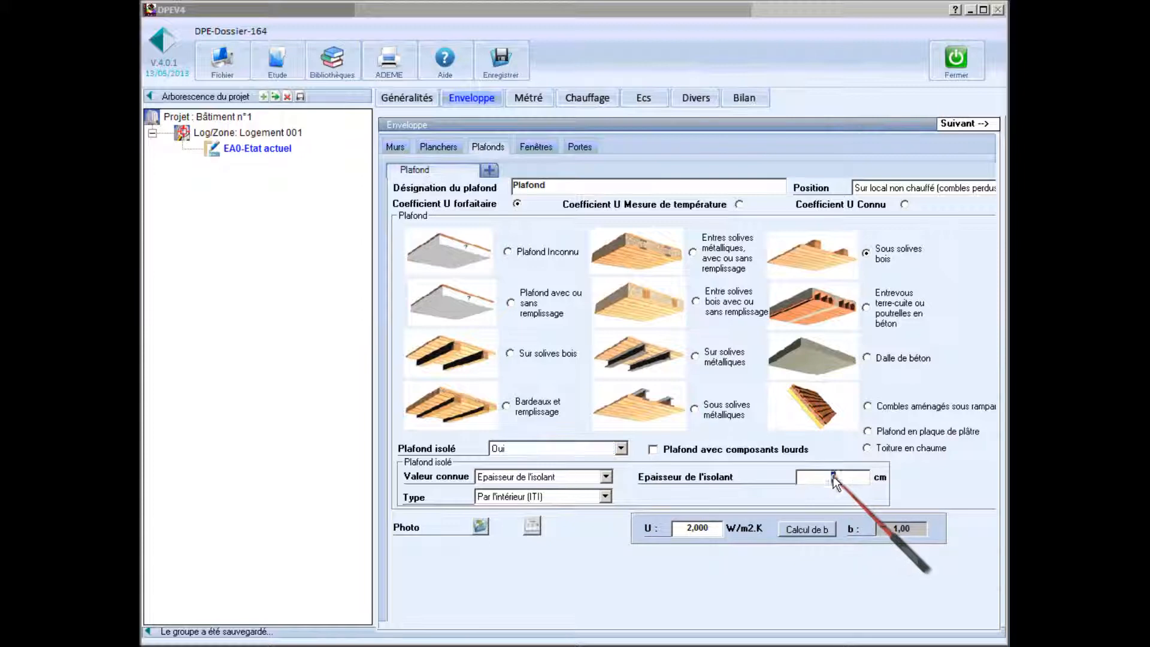
{"action": "type", "text": "20"}
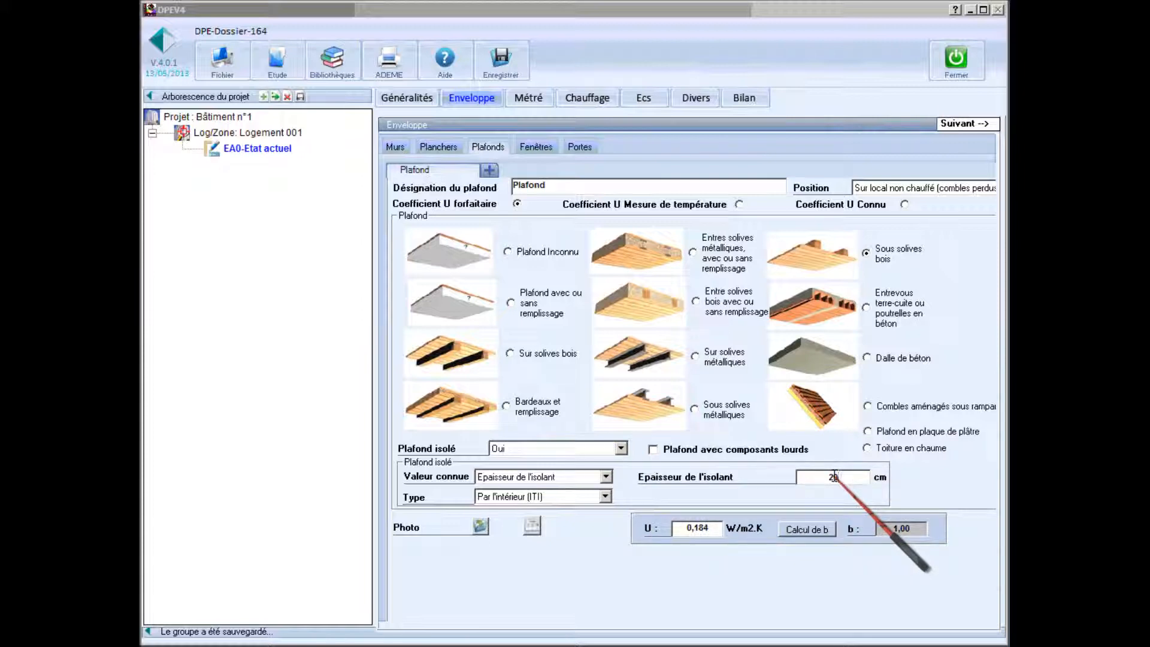
{"action": "left_click", "coordinate": [605, 496]}
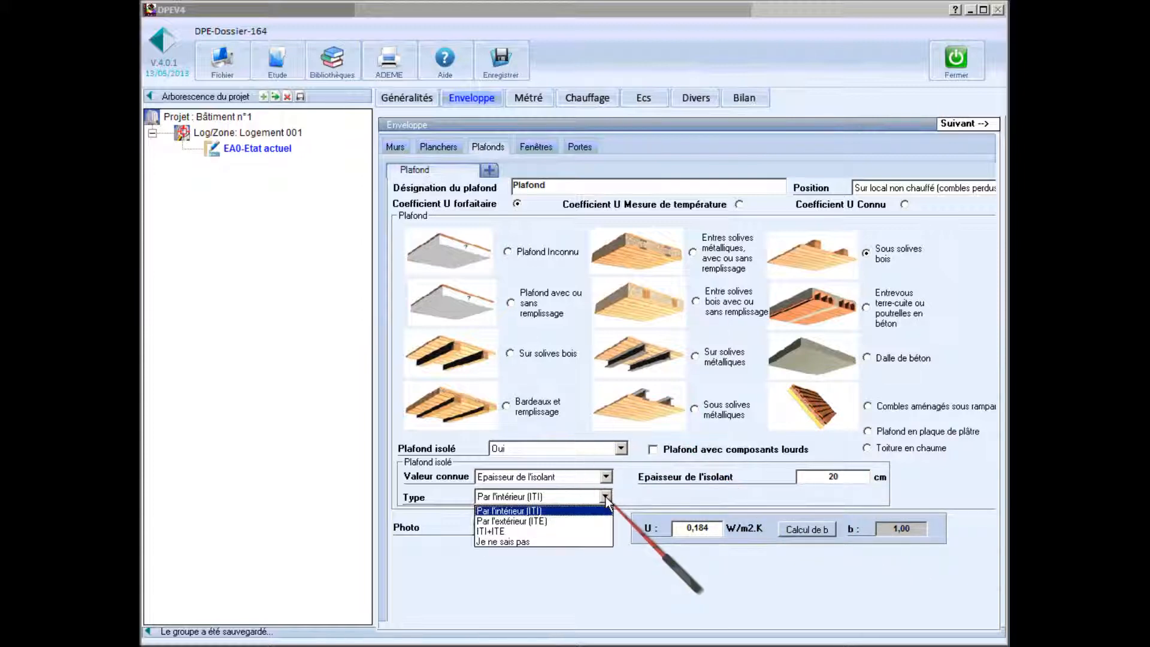
{"action": "left_click", "coordinate": [535, 519]}
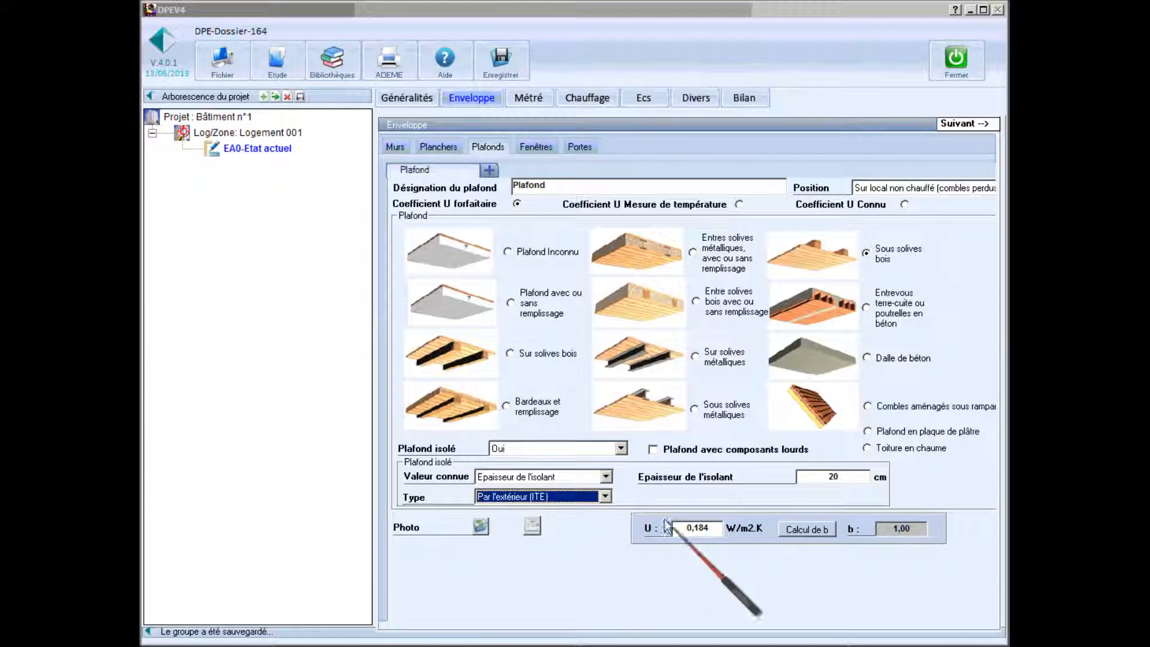
Calculate the ceiling's b coefficient with insulated walls between heated rooms and unheated space, local type Maison individuelle - Comble fortement ventilé.
{"action": "left_click", "coordinate": [804, 531]}
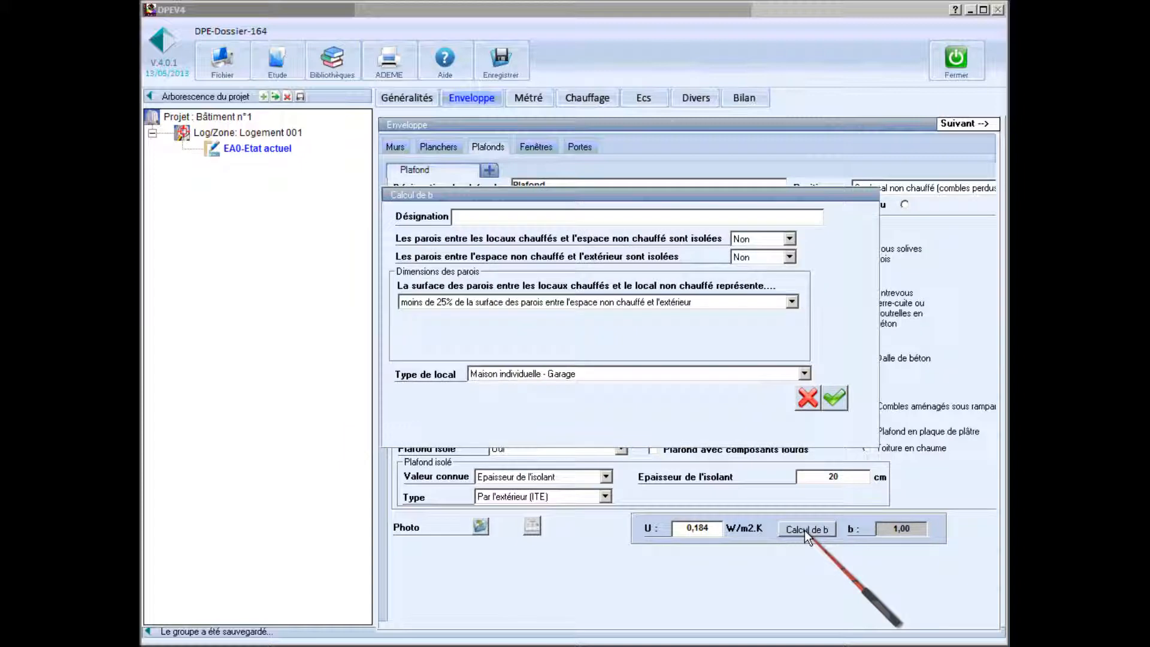
{"action": "left_click", "coordinate": [789, 238]}
{"action": "left_click", "coordinate": [758, 264]}
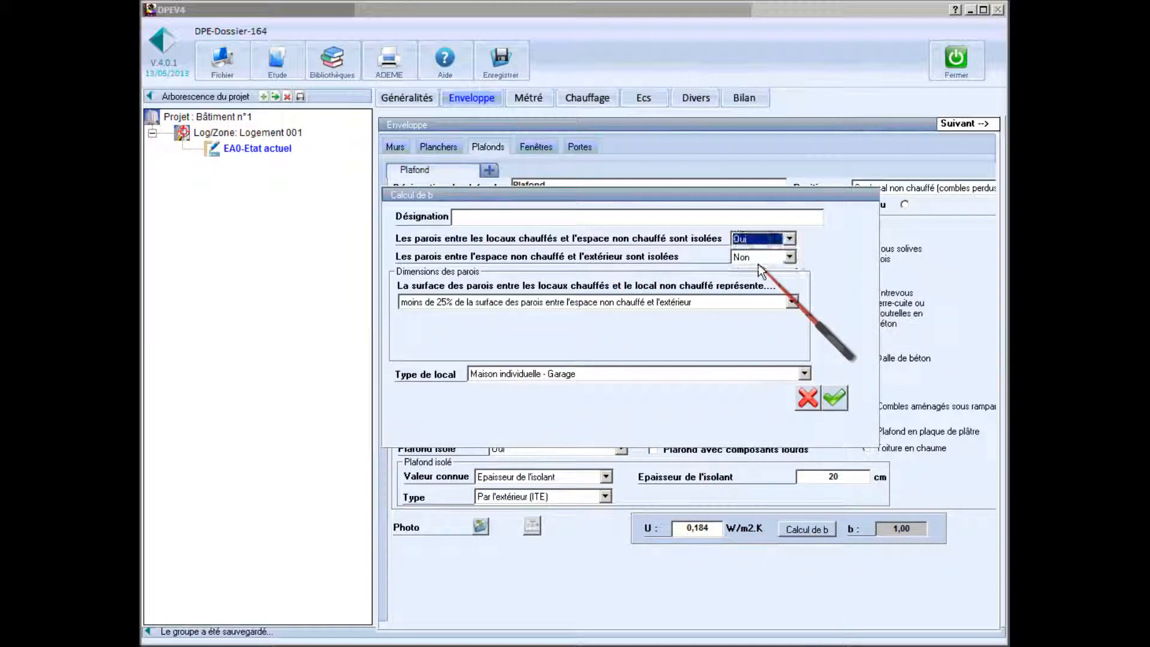
{"action": "left_click", "coordinate": [805, 373]}
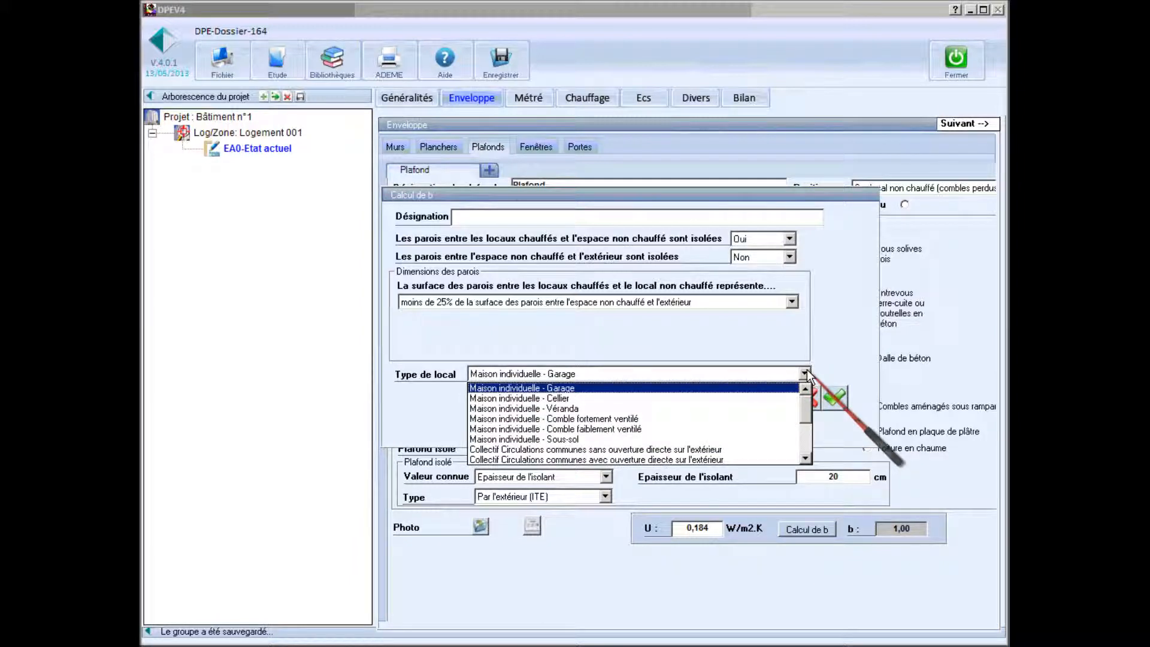
{"action": "left_click", "coordinate": [645, 419]}
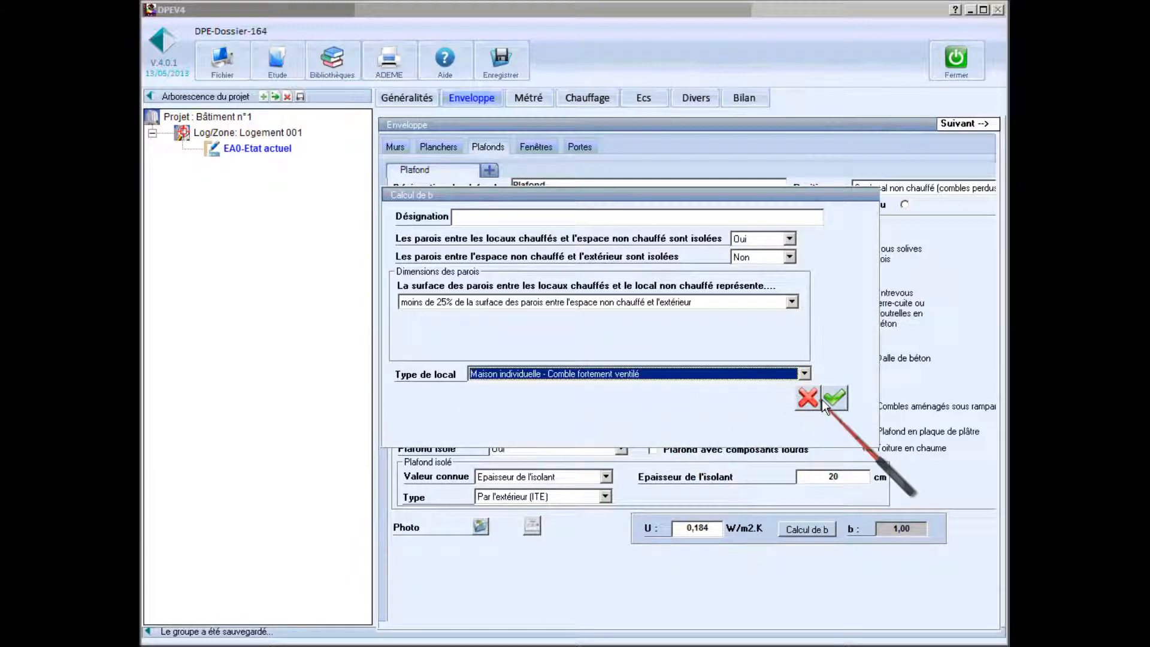
{"action": "left_click", "coordinate": [840, 400]}
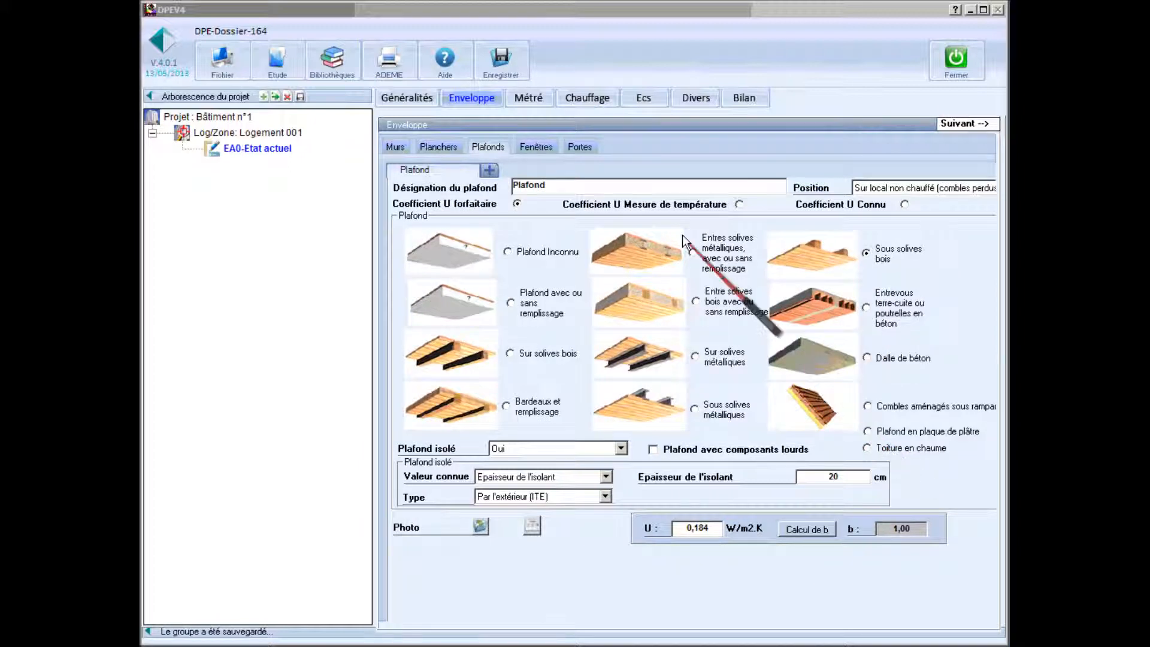
Go to the envelope's window data and rename the first window "Fenêtre aluminium".
{"action": "left_click", "coordinate": [535, 148]}
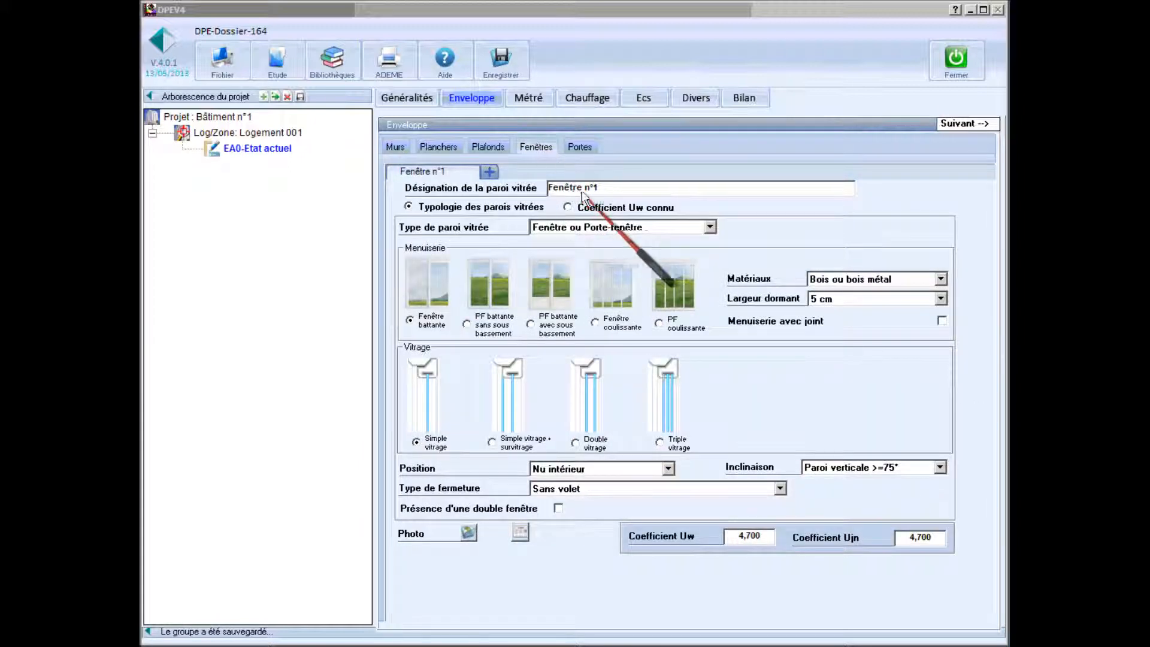
{"action": "left_click", "coordinate": [648, 190]}
{"action": "left_click", "coordinate": [643, 190]}
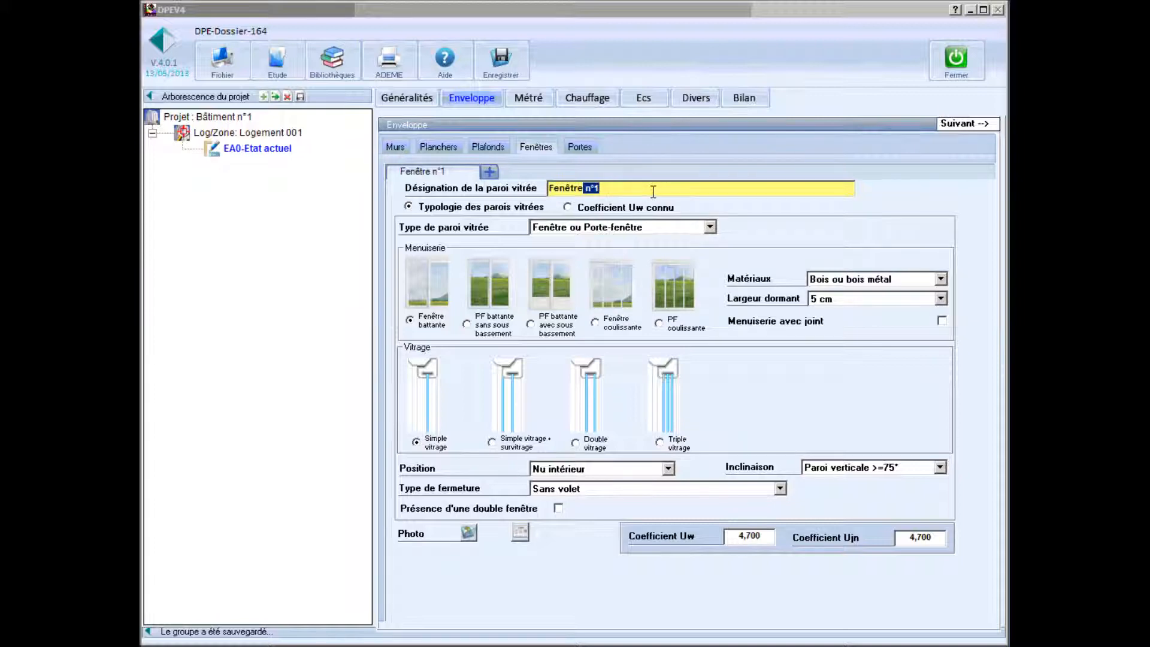
{"action": "type", "text": "aluminium"}
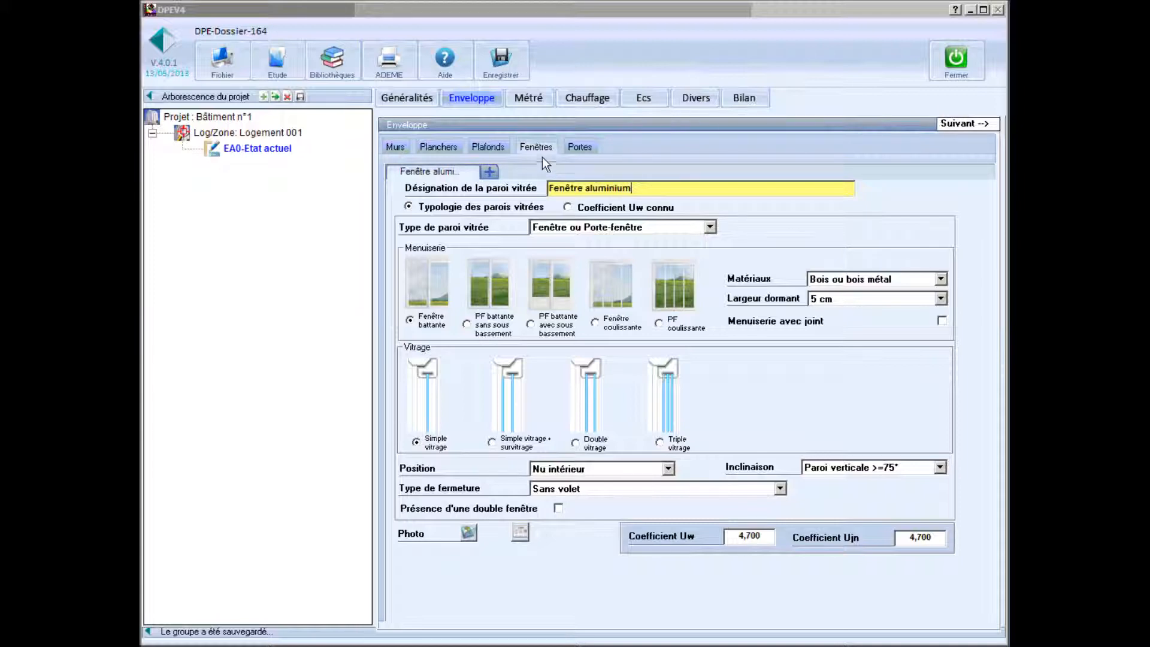
Set the aluminium window's joinery to PF battante avec sous bassement in Métal, with a seal (Menuiserie avec joint).
{"action": "left_click", "coordinate": [531, 325]}
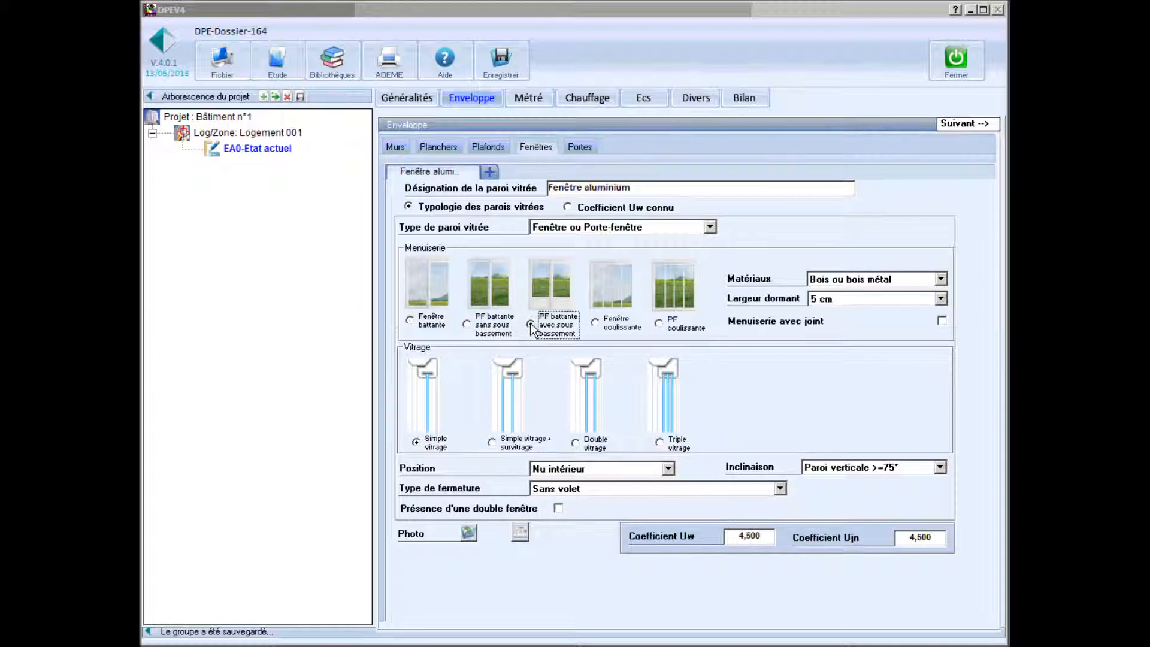
{"action": "left_click", "coordinate": [939, 280]}
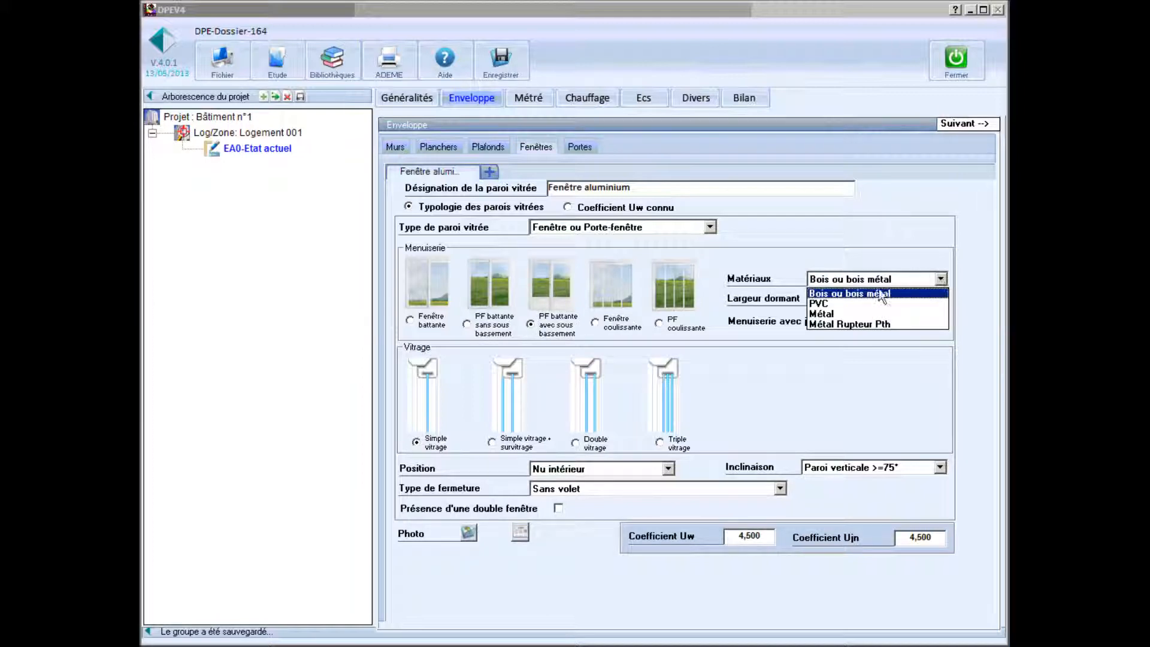
{"action": "left_click", "coordinate": [854, 314]}
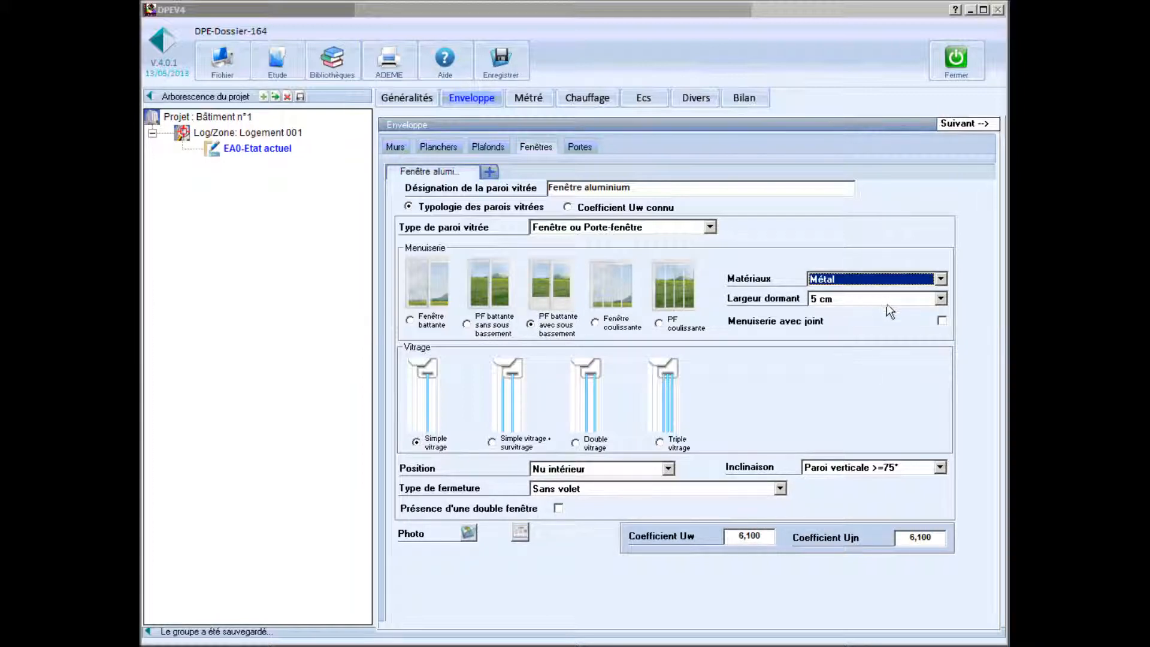
{"action": "left_click", "coordinate": [942, 322]}
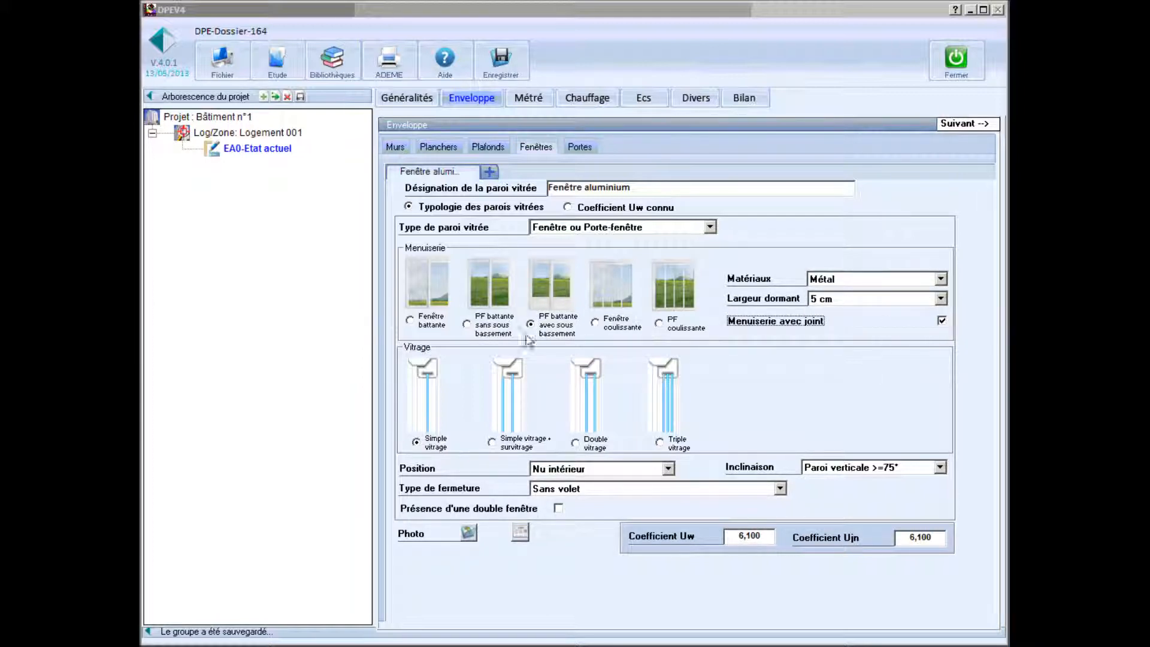
Define the aluminium window's glazing as Double vitrage with reinforced insulation (VIR), Argon ou krypton filling and a gap thickness of 16.
{"action": "left_click", "coordinate": [575, 443]}
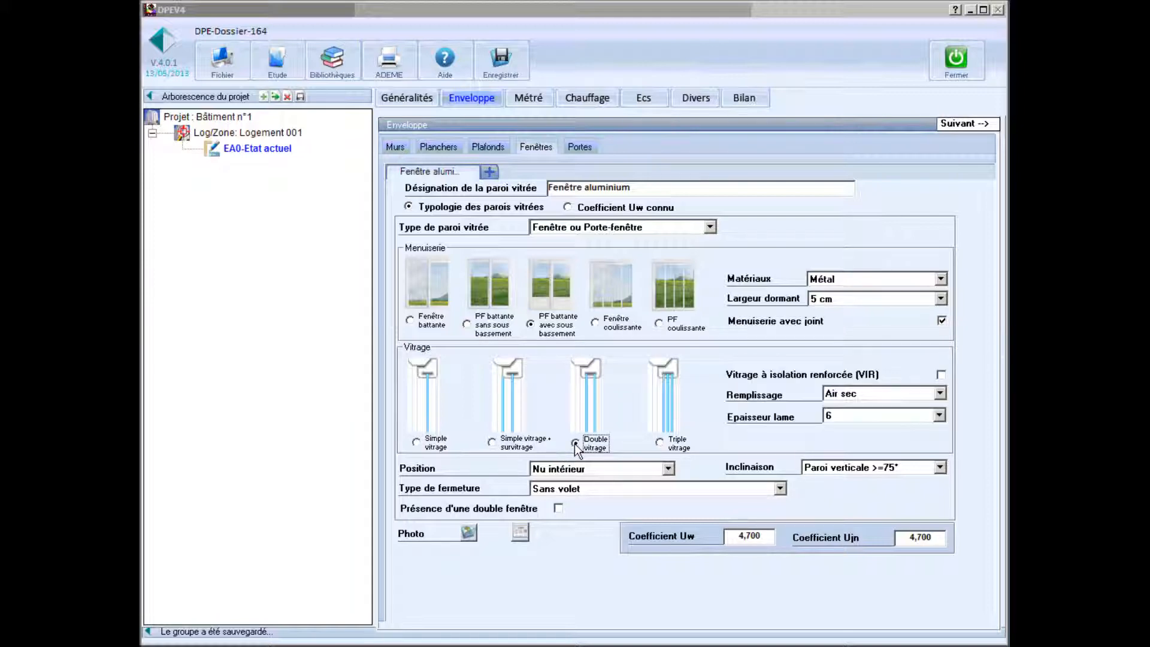
{"action": "left_click", "coordinate": [941, 373]}
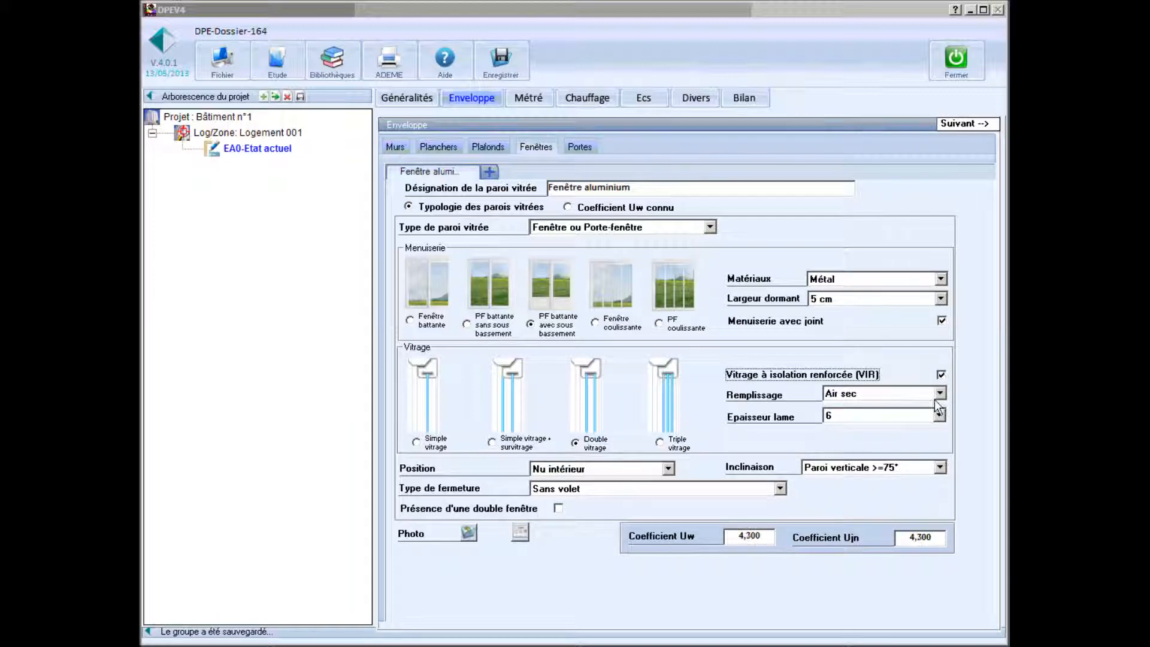
{"action": "left_click", "coordinate": [940, 393]}
{"action": "left_click", "coordinate": [884, 418]}
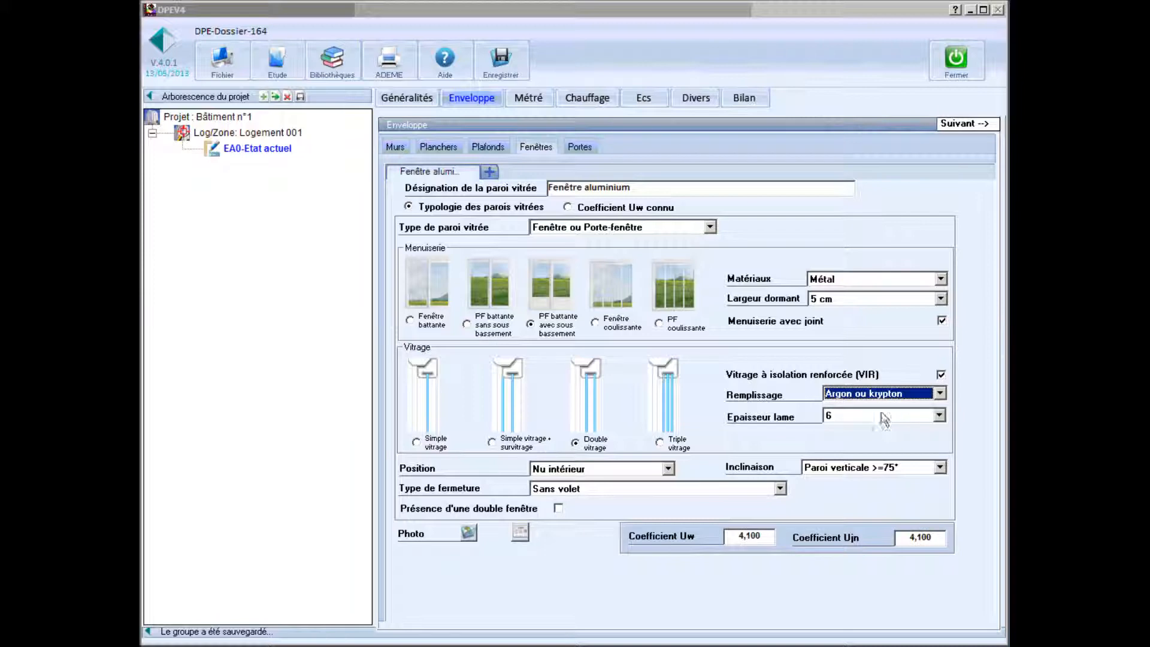
{"action": "left_click", "coordinate": [939, 417]}
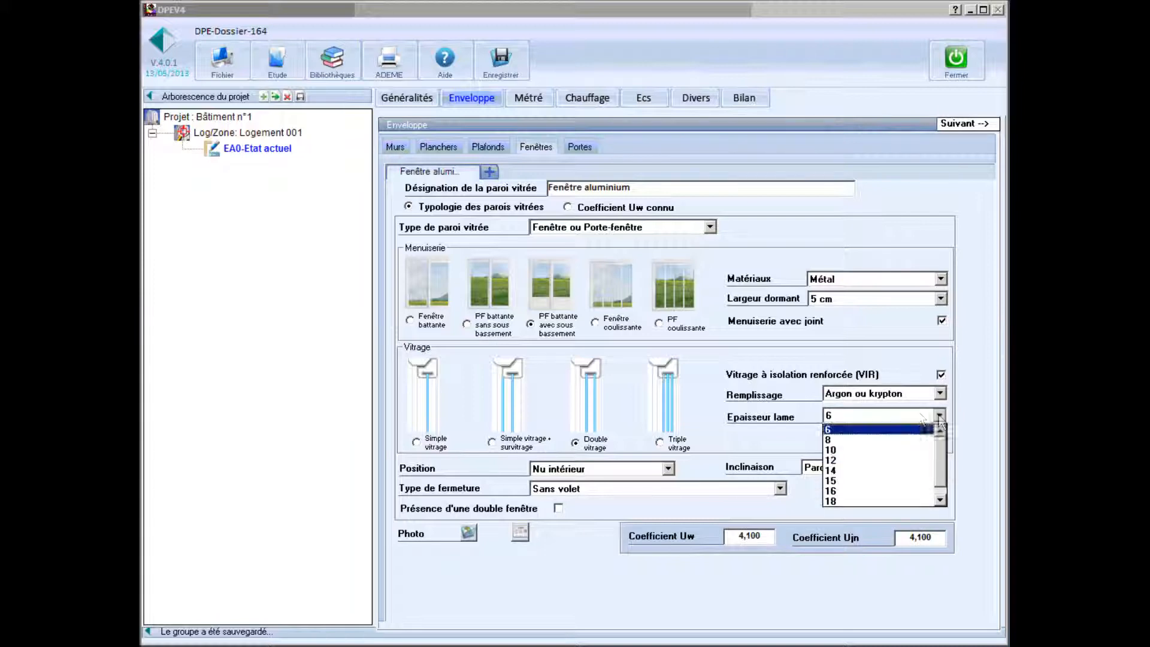
{"action": "left_click", "coordinate": [842, 493]}
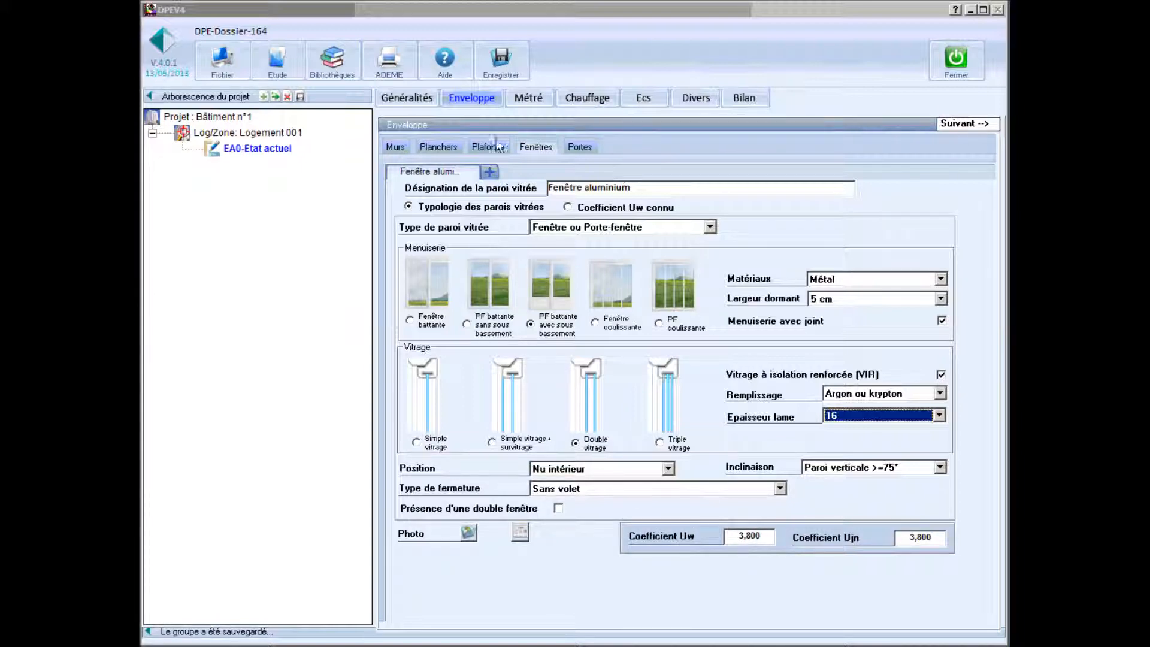
Add a second window named "Fenêtre bois" and set its material to Bois ou bois métal.
{"action": "left_click", "coordinate": [490, 173]}
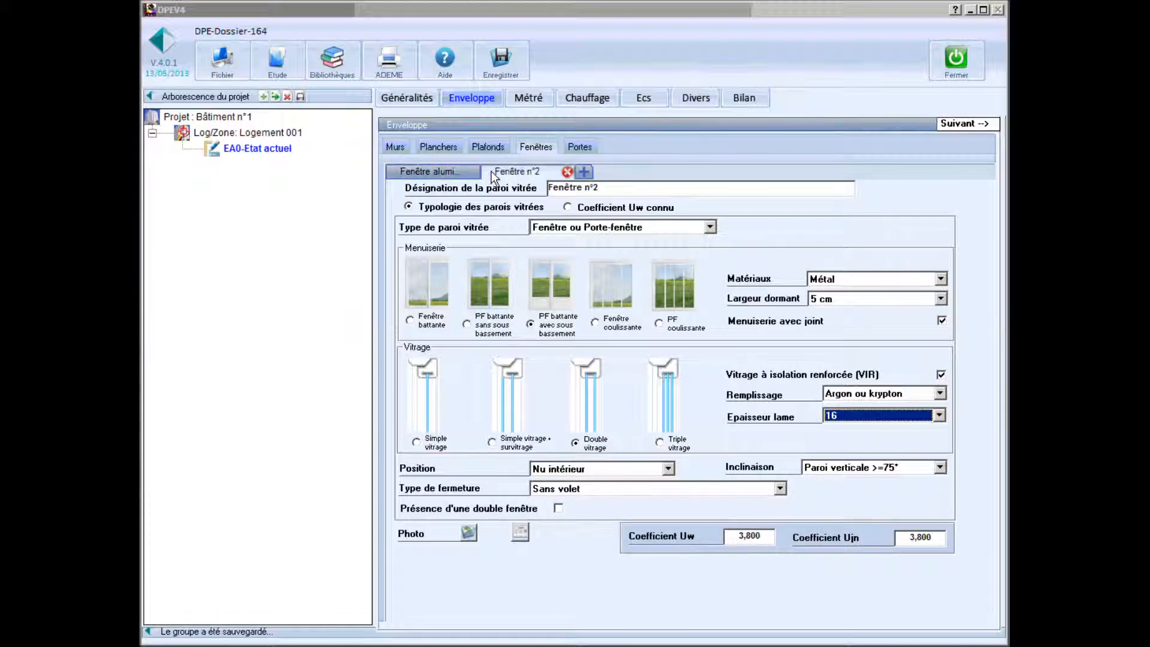
{"action": "left_click", "coordinate": [583, 188]}
{"action": "left_click_drag", "start_coordinate": [585, 188], "coordinate": [681, 190]}
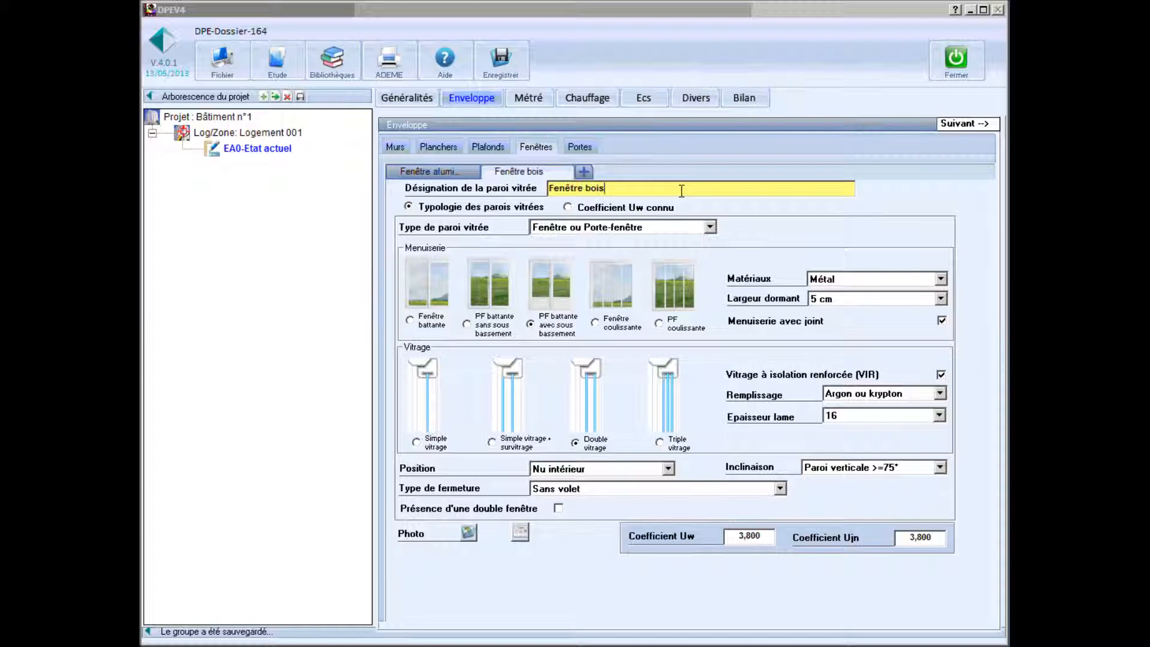
{"action": "left_click", "coordinate": [940, 279]}
{"action": "left_click", "coordinate": [896, 295]}
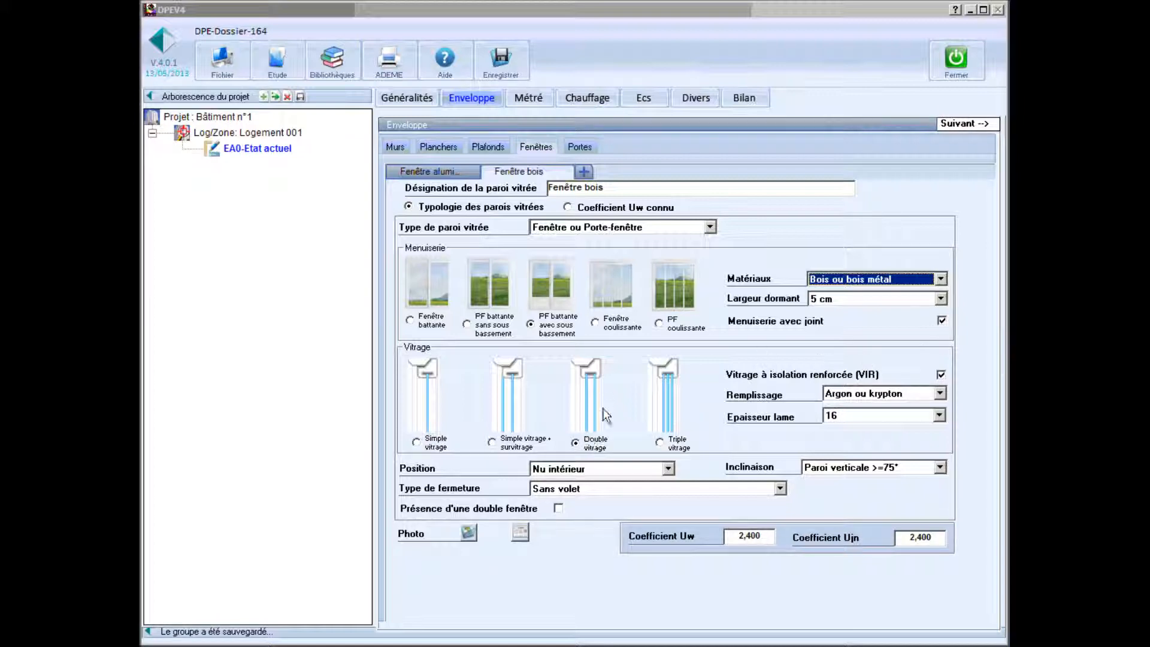
Turn off reinforced insulation (VIR) for the wooden window's glazing and set Air sec filling with a gap thickness of 6.
{"action": "left_click", "coordinate": [941, 374]}
{"action": "left_click", "coordinate": [939, 393]}
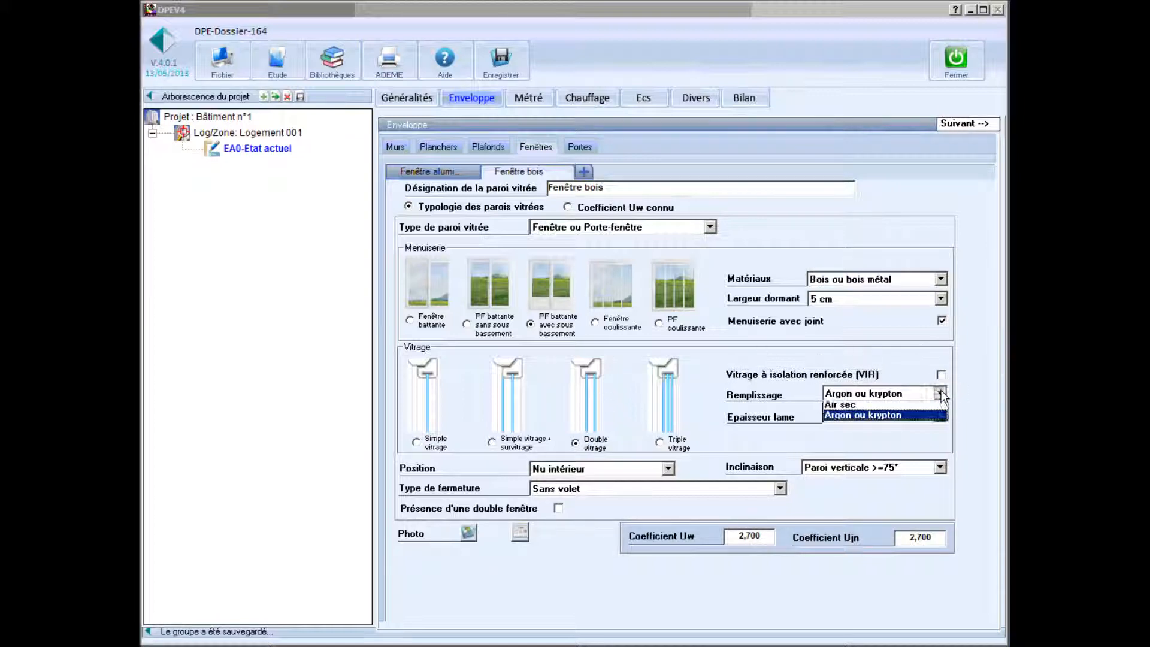
{"action": "left_click", "coordinate": [885, 408]}
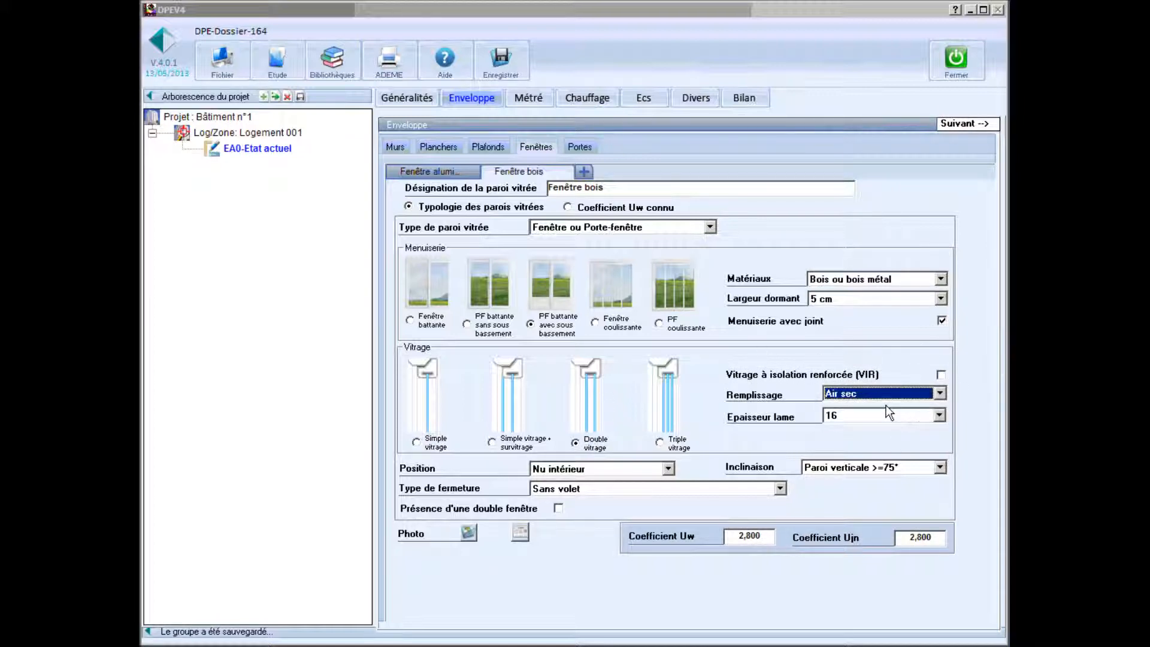
{"action": "left_click", "coordinate": [938, 415]}
{"action": "scroll", "coordinate": [942, 442], "scroll_direction": "up", "scroll_amount": 1}
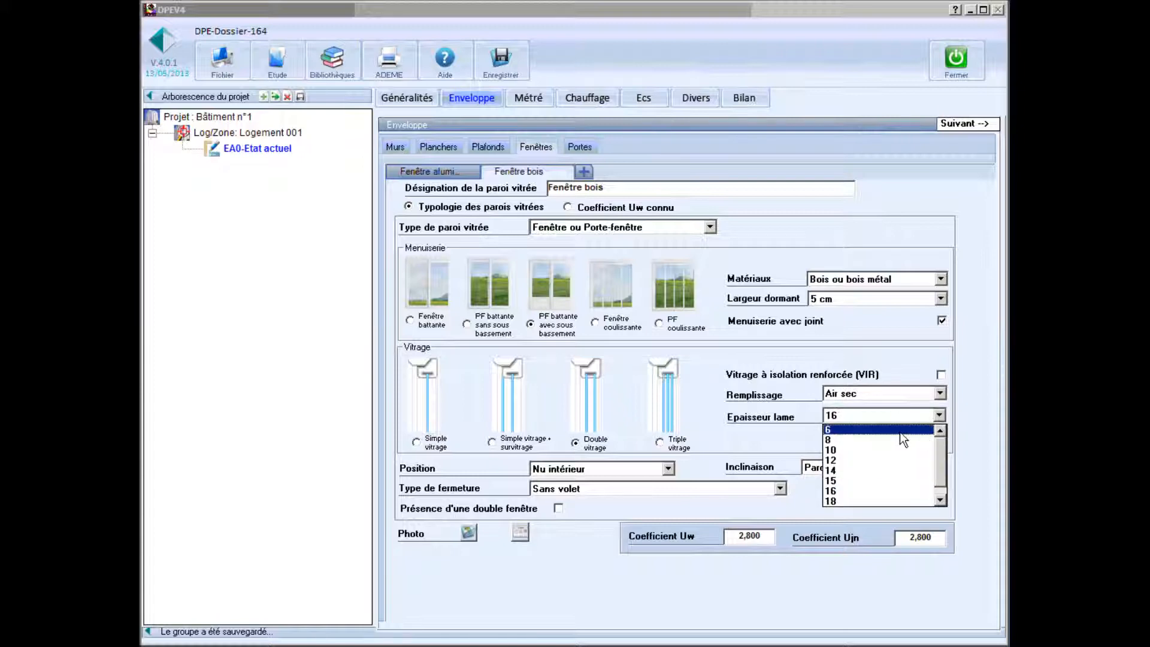
{"action": "left_click", "coordinate": [876, 433]}
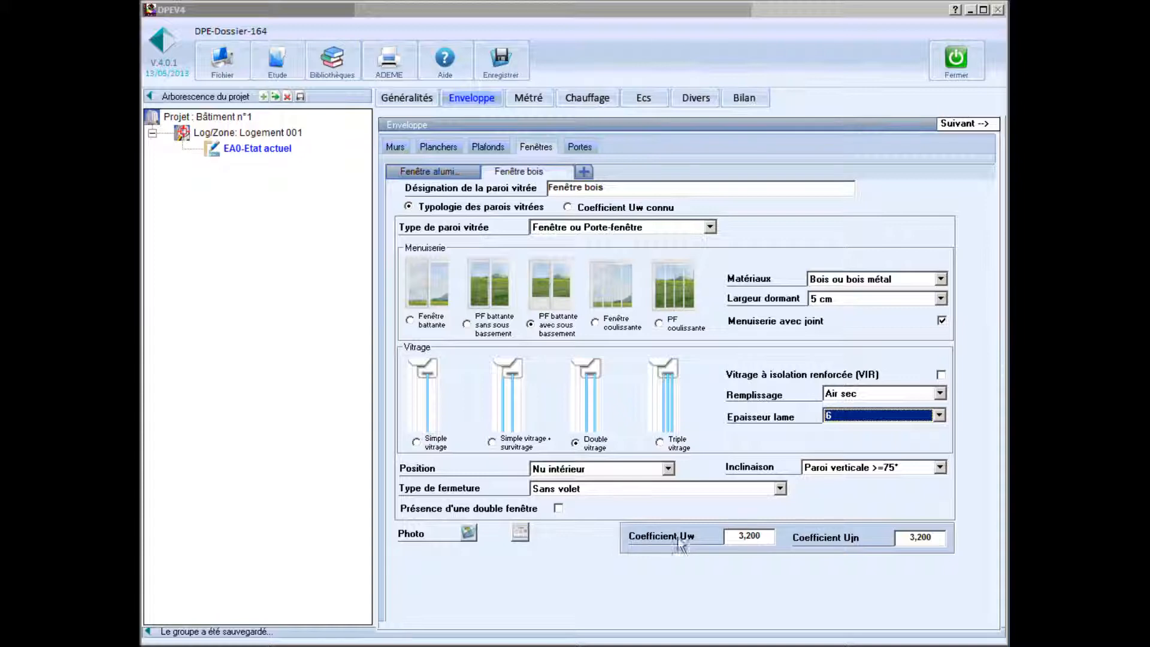
Go to the envelope's door data and rename the first door "Porte".
{"action": "left_click", "coordinate": [582, 147]}
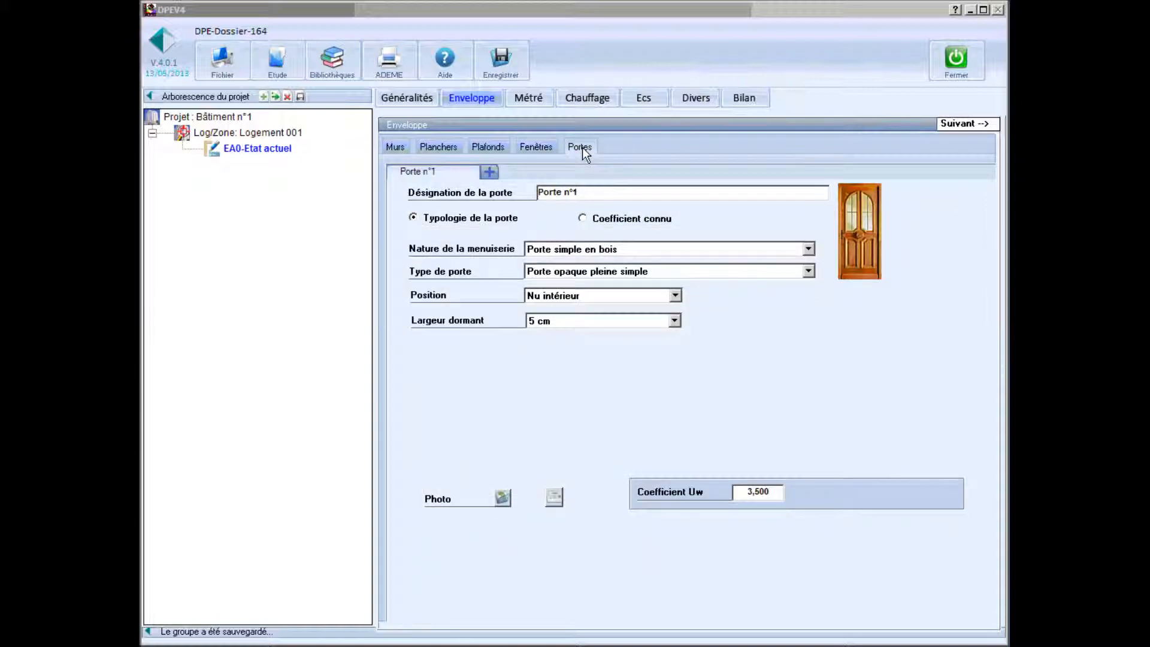
{"action": "left_click", "coordinate": [583, 192]}
{"action": "double_click", "coordinate": [567, 193]}
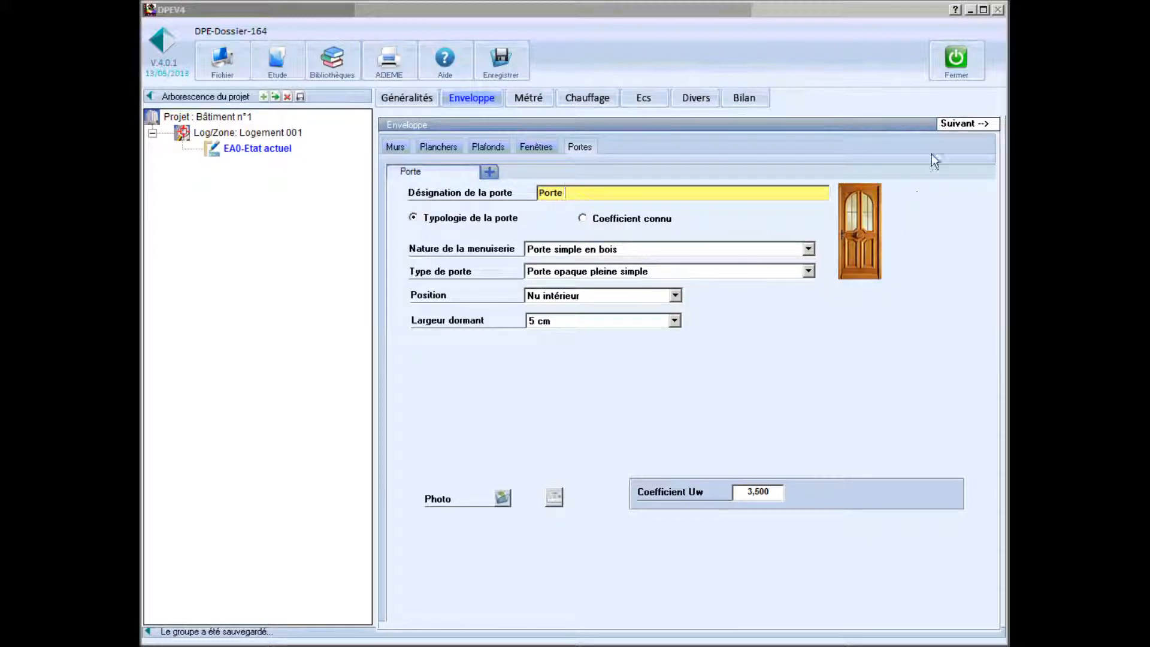
Go to the room measurements and enter façade 1 as Mur extérieur, 5 m by 2.5 m, with orientation Nord.
{"action": "left_click", "coordinate": [962, 124]}
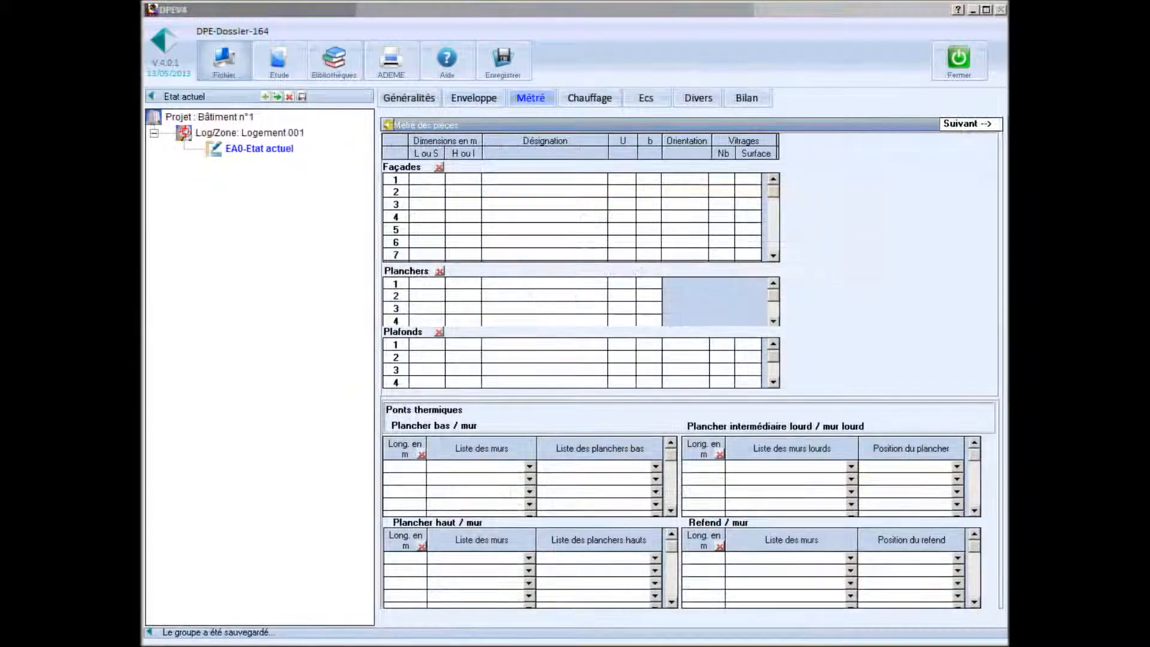
{"action": "left_click", "coordinate": [426, 179]}
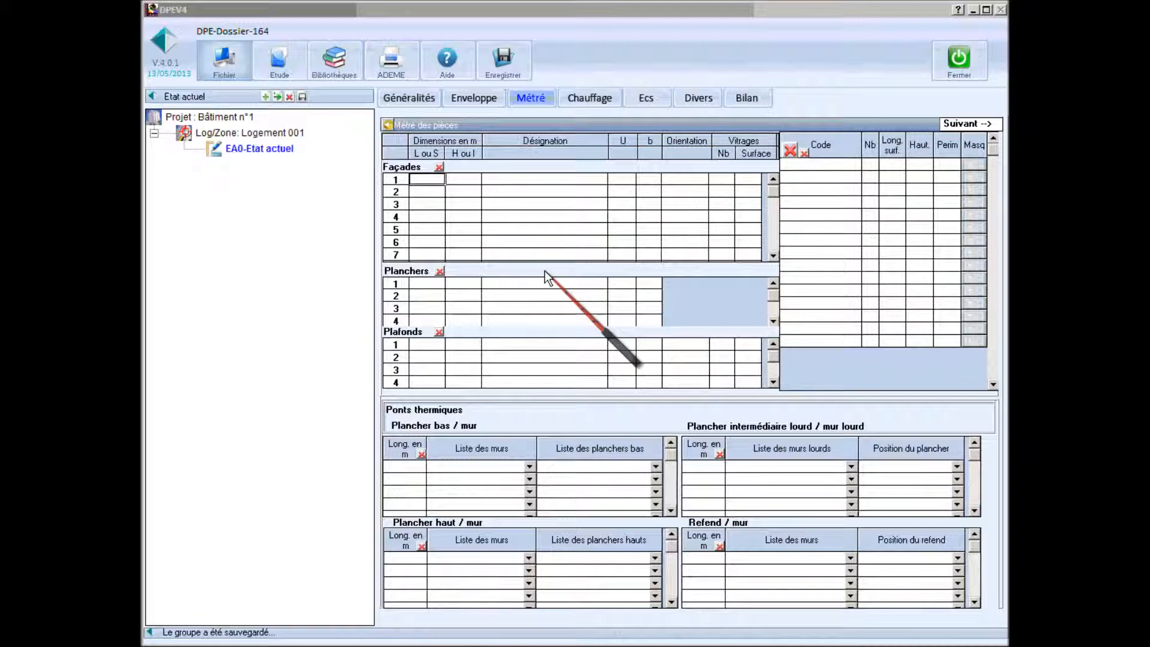
{"action": "left_click", "coordinate": [467, 179]}
{"action": "type", "text": "2.5"}
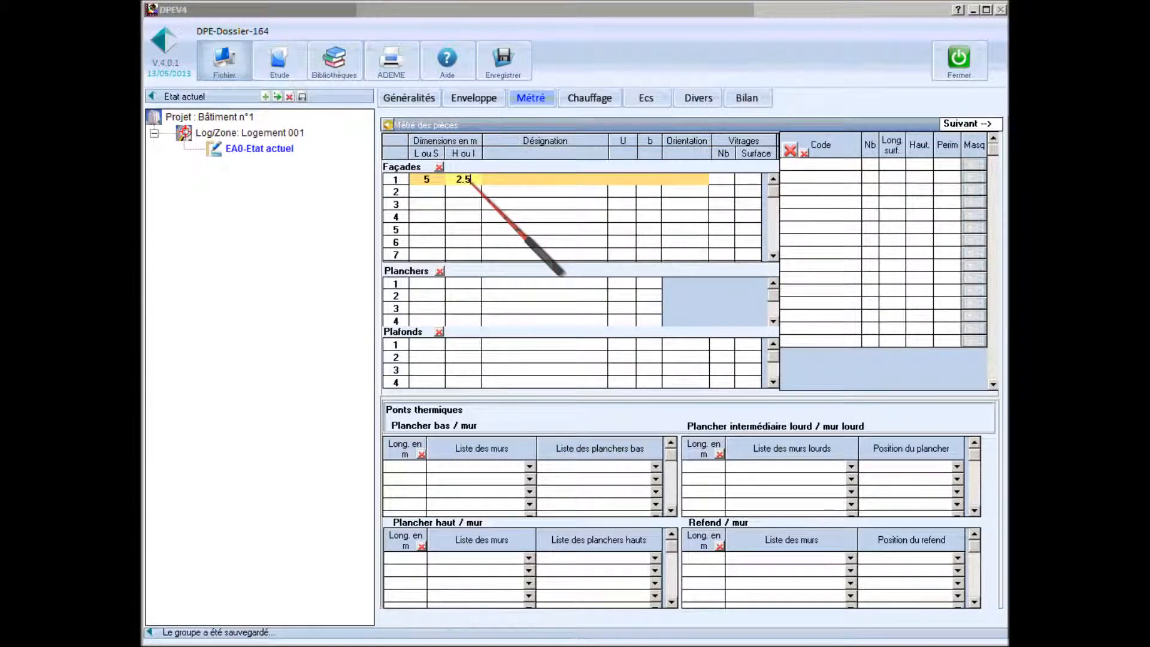
{"action": "left_click", "coordinate": [527, 179]}
{"action": "left_click", "coordinate": [529, 195]}
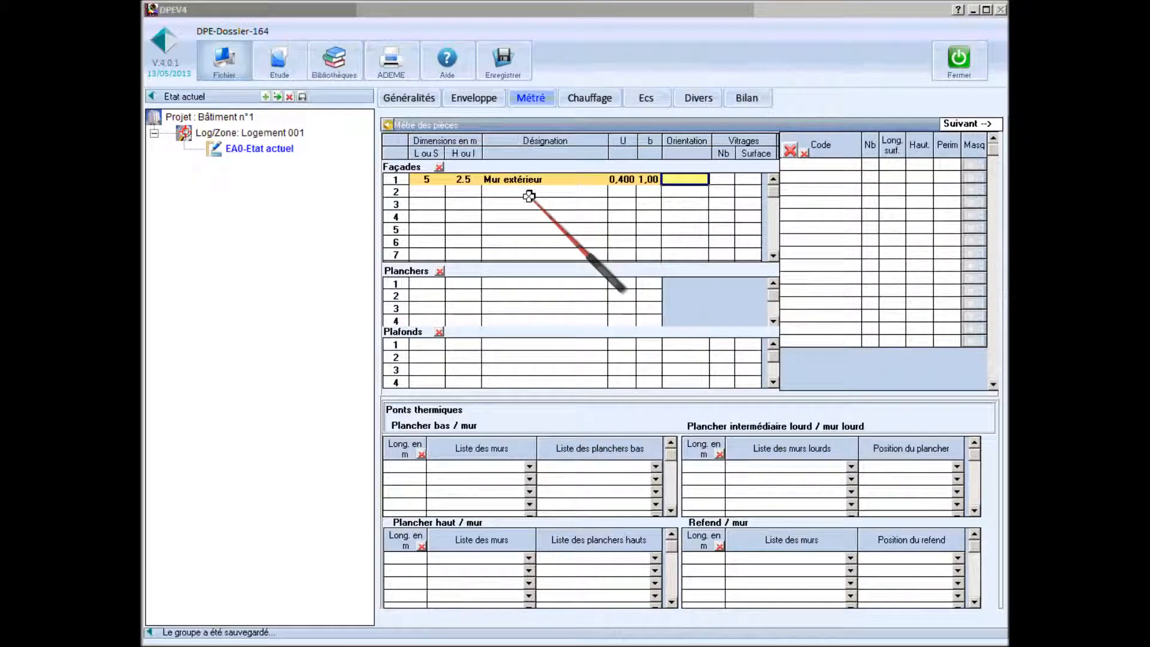
{"action": "left_click", "coordinate": [672, 182]}
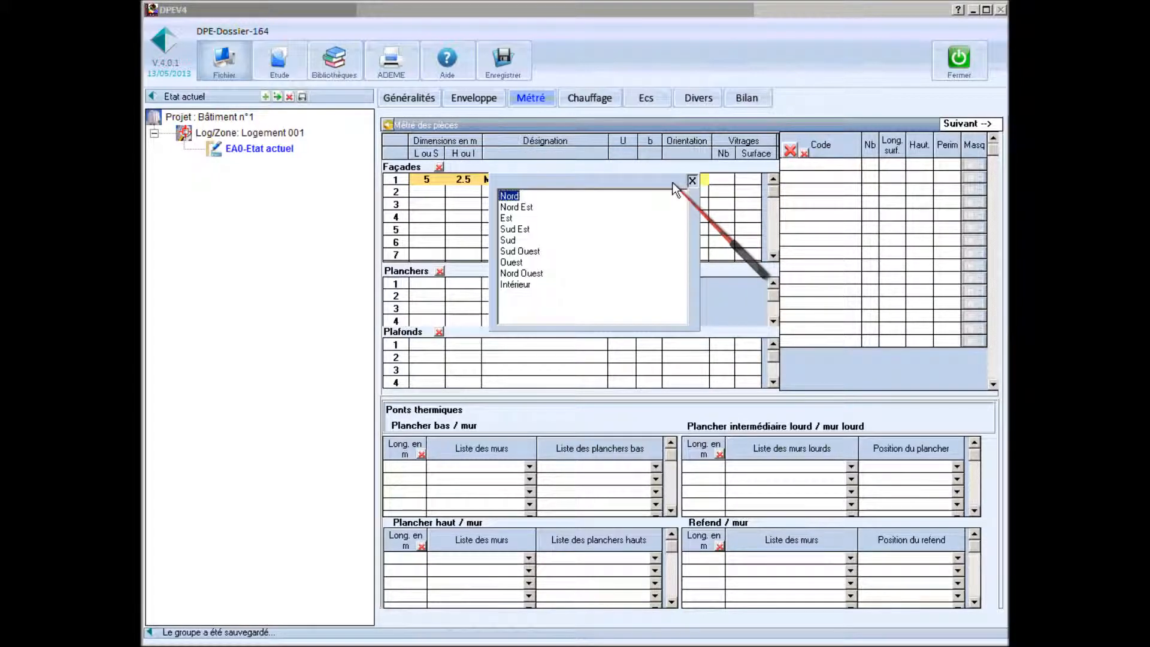
{"action": "left_click", "coordinate": [508, 196]}
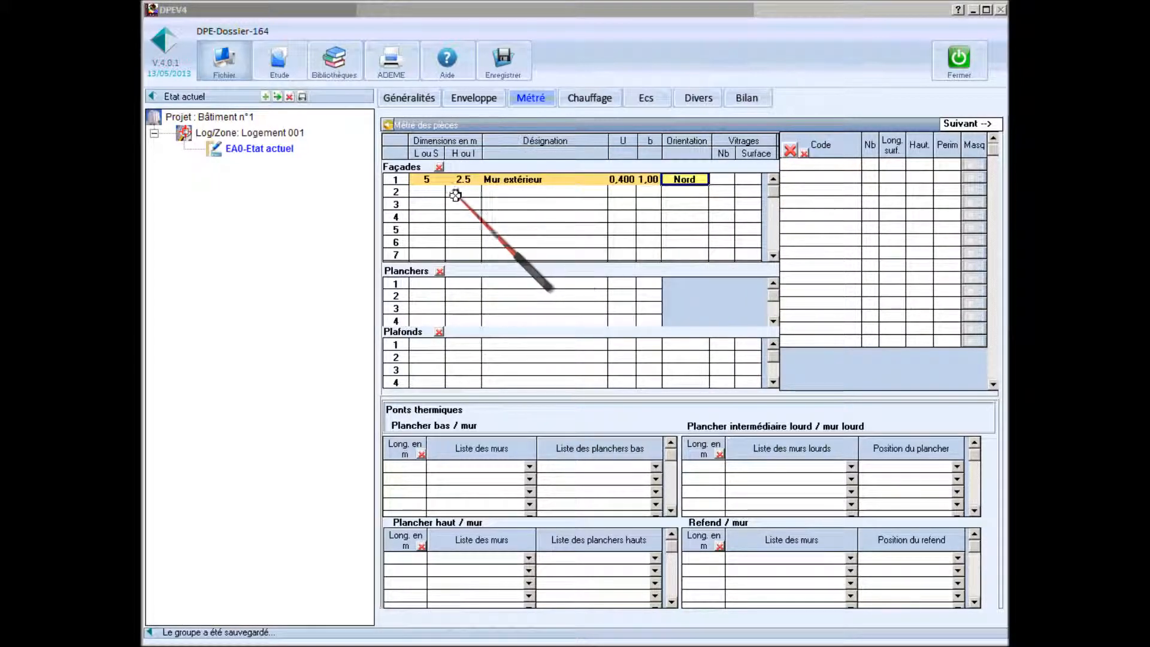
Enter façade 2 as Mur sur cellier, 2 m by 2.5 m.
{"action": "left_click", "coordinate": [427, 191]}
{"action": "type", "text": "2"}
{"action": "left_click", "coordinate": [455, 191]}
{"action": "type", "text": "2.5"}
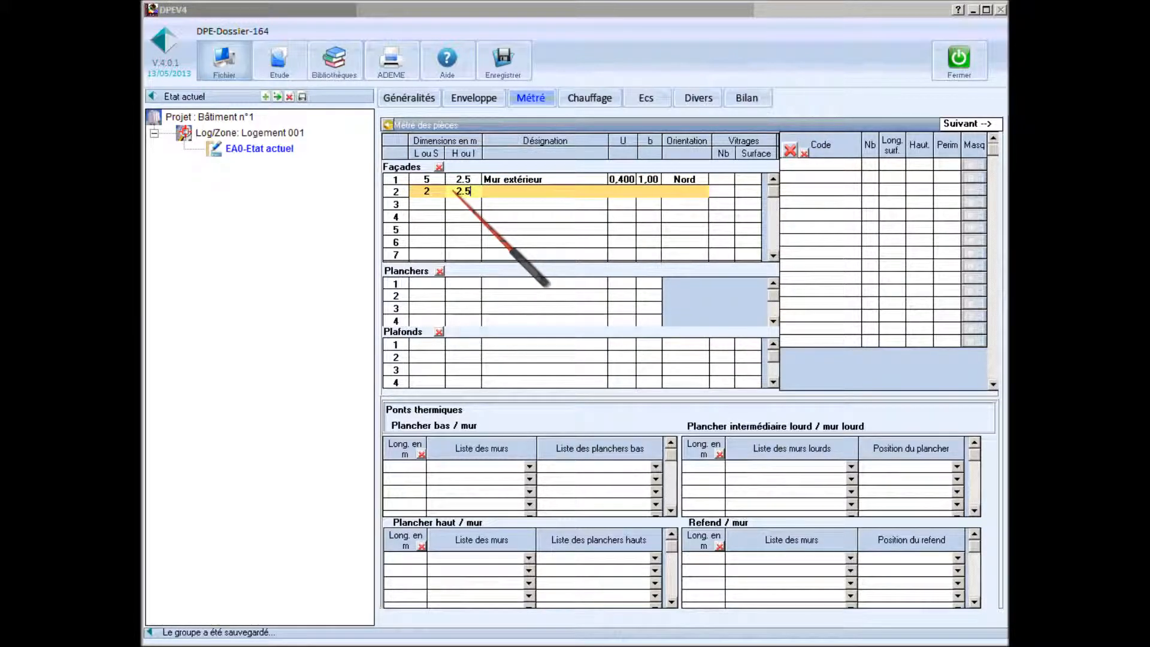
{"action": "left_click", "coordinate": [560, 193]}
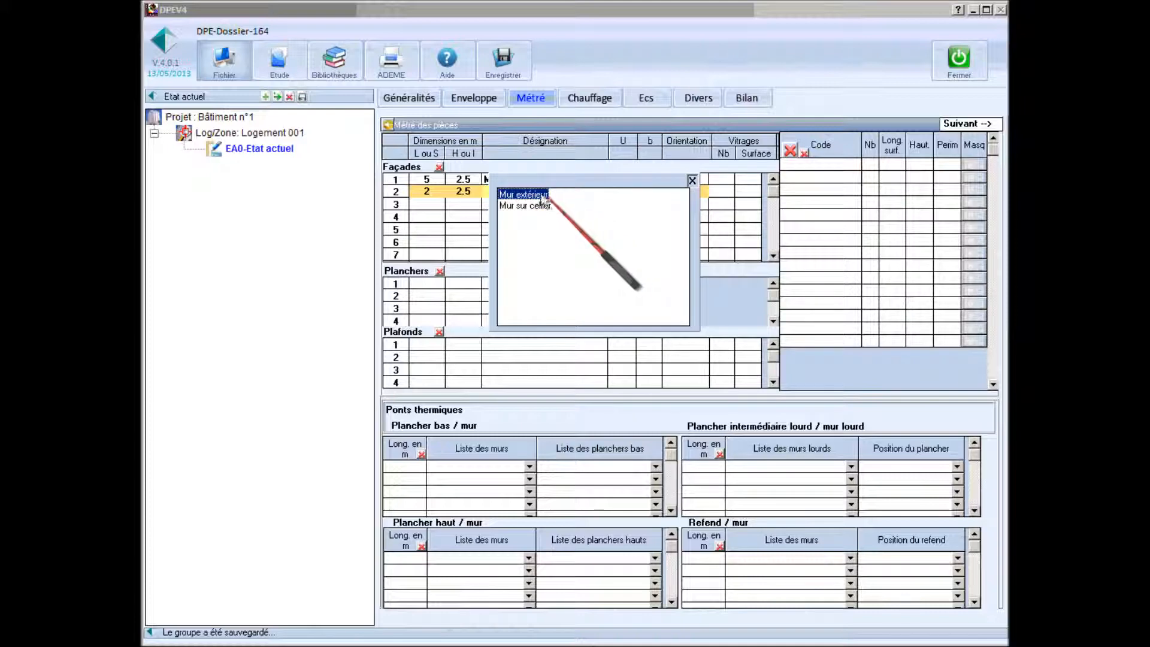
{"action": "left_click", "coordinate": [539, 208]}
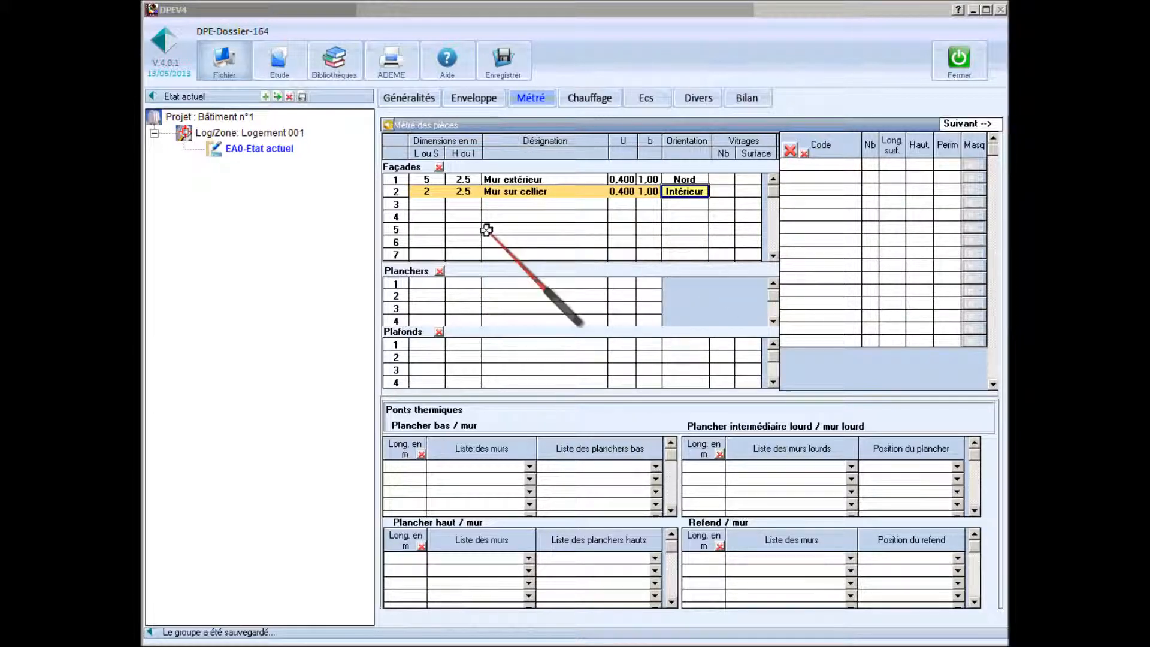
Enter façade 3 as Mur extérieur, 6.2 m by 2.5 m, with orientation Est.
{"action": "left_click", "coordinate": [429, 205]}
{"action": "type", "text": "6"}
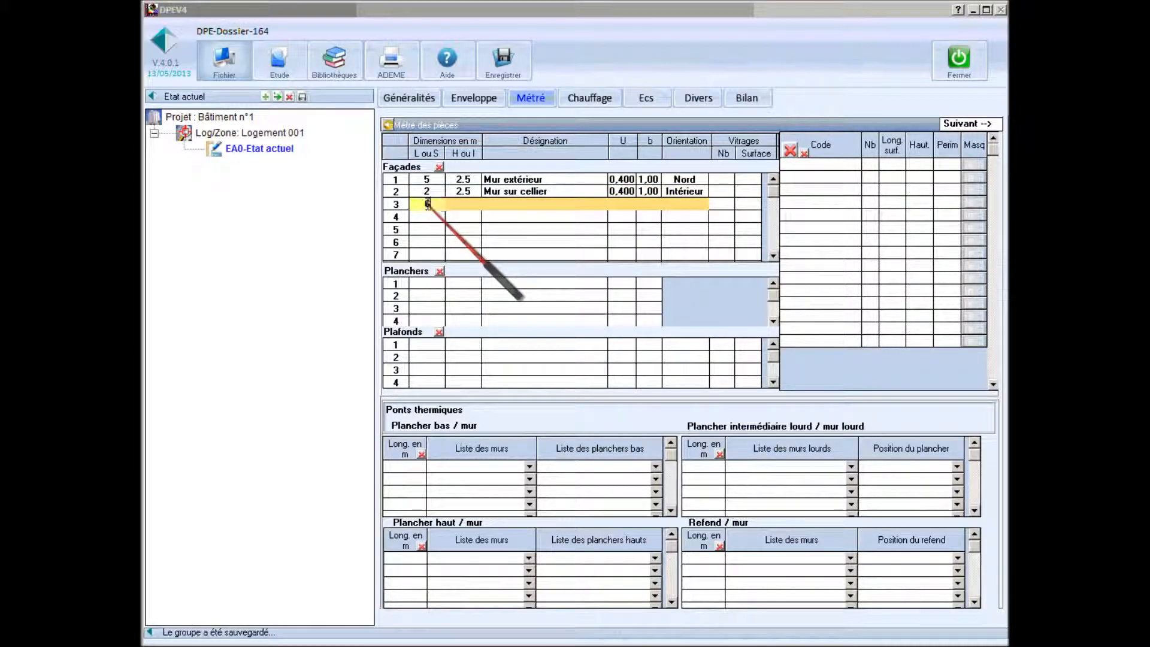
{"action": "left_click", "coordinate": [465, 204]}
{"action": "type", "text": "2.5"}
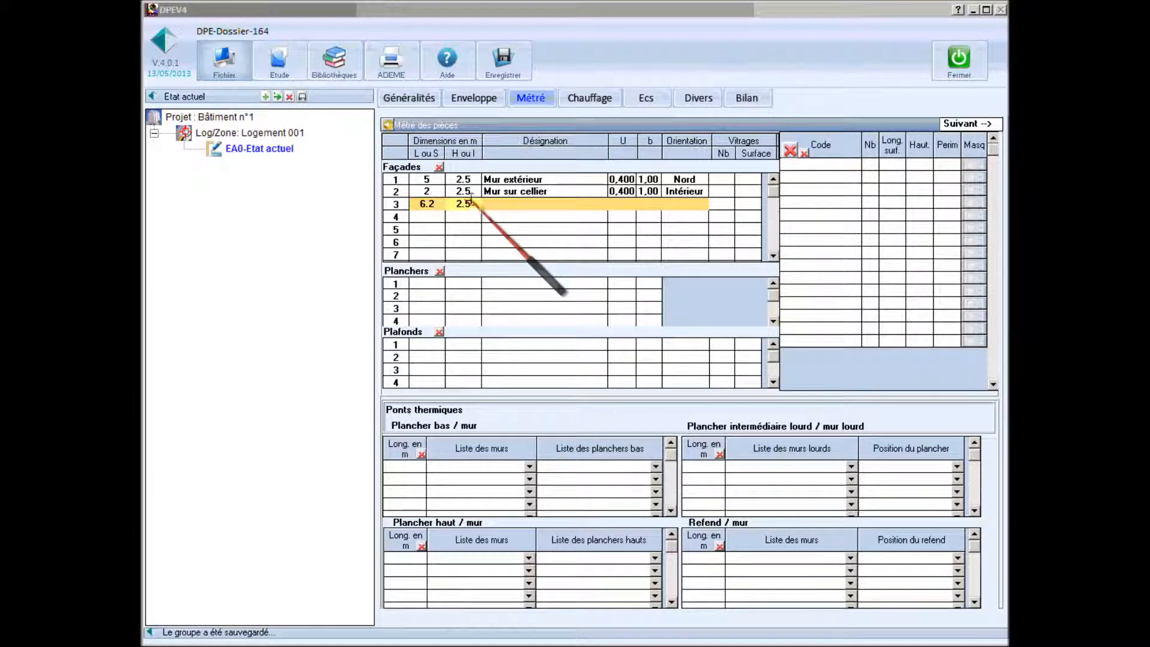
{"action": "left_click", "coordinate": [503, 204]}
{"action": "left_click", "coordinate": [532, 195]}
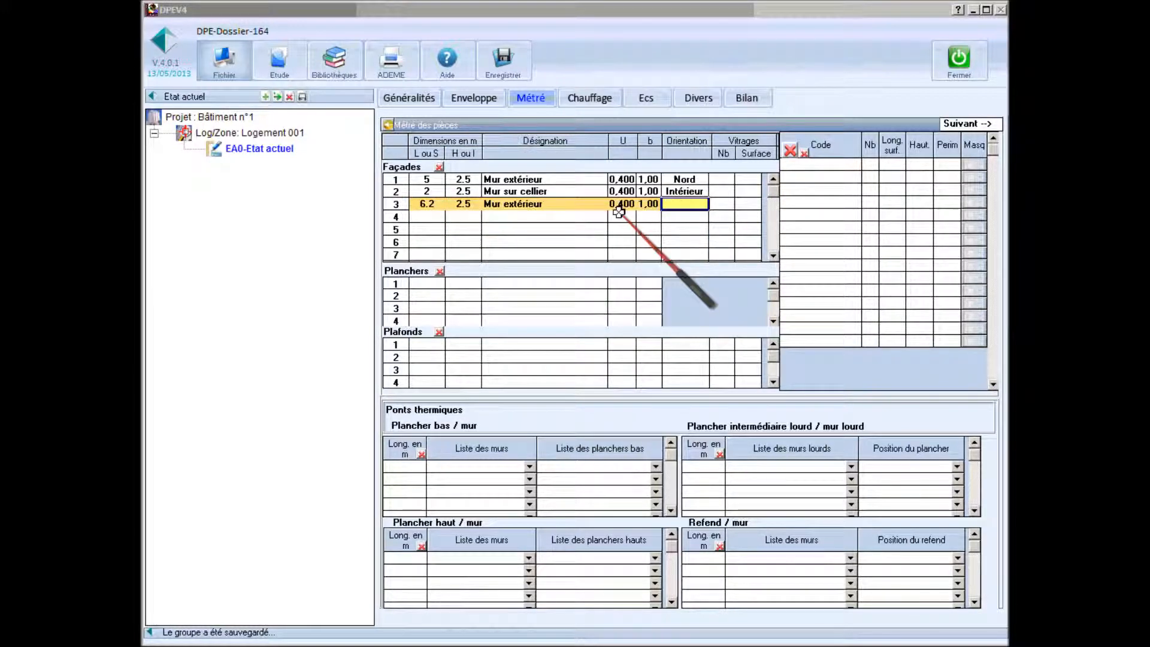
{"action": "left_click", "coordinate": [685, 208]}
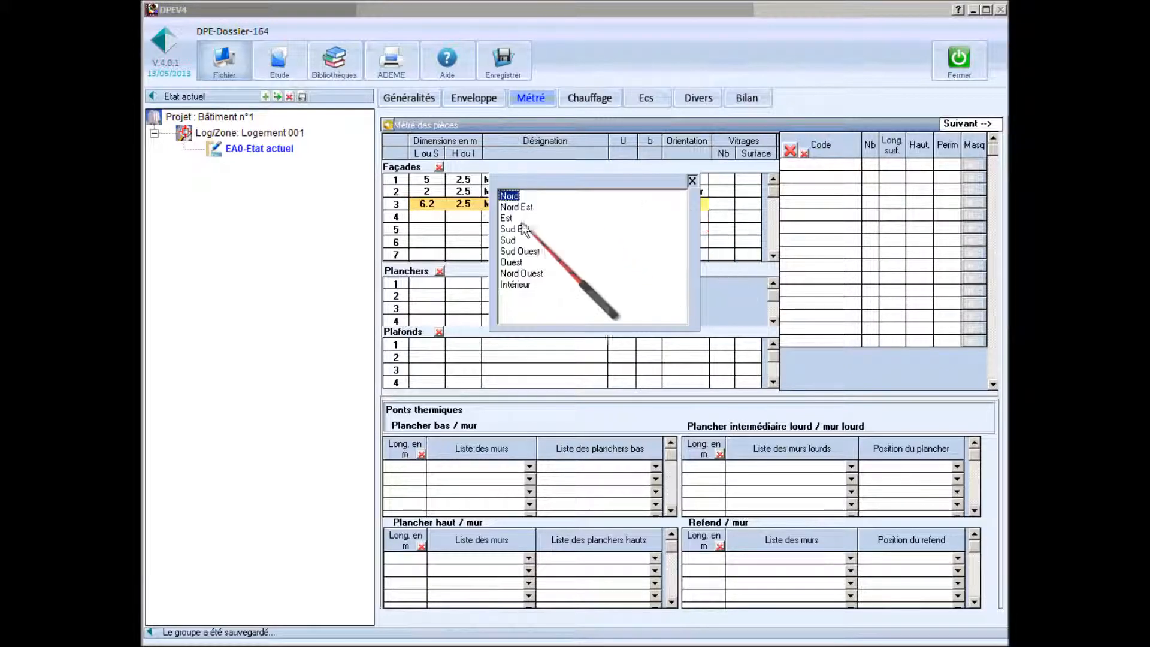
{"action": "left_click", "coordinate": [511, 224]}
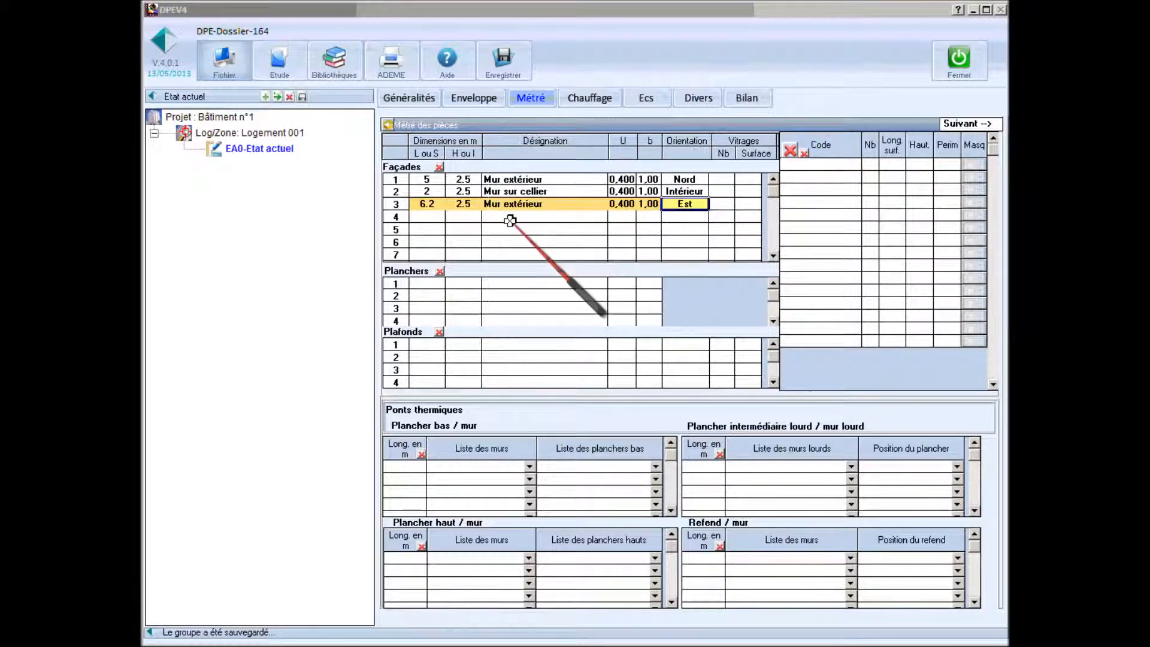
Enter façade 4 as Mur extérieur, 7 m by 2.5 m, with orientation Sud.
{"action": "left_click", "coordinate": [426, 217]}
{"action": "type", "text": "7"}
{"action": "left_click", "coordinate": [465, 216]}
{"action": "type", "text": "2.5"}
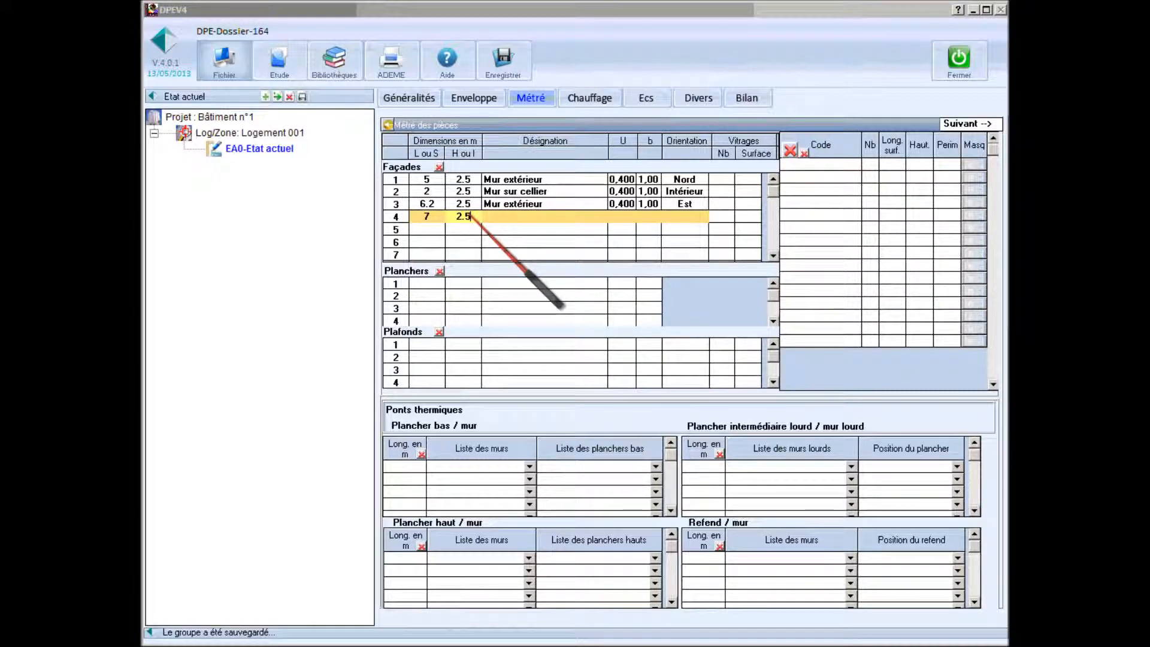
{"action": "left_click", "coordinate": [491, 216]}
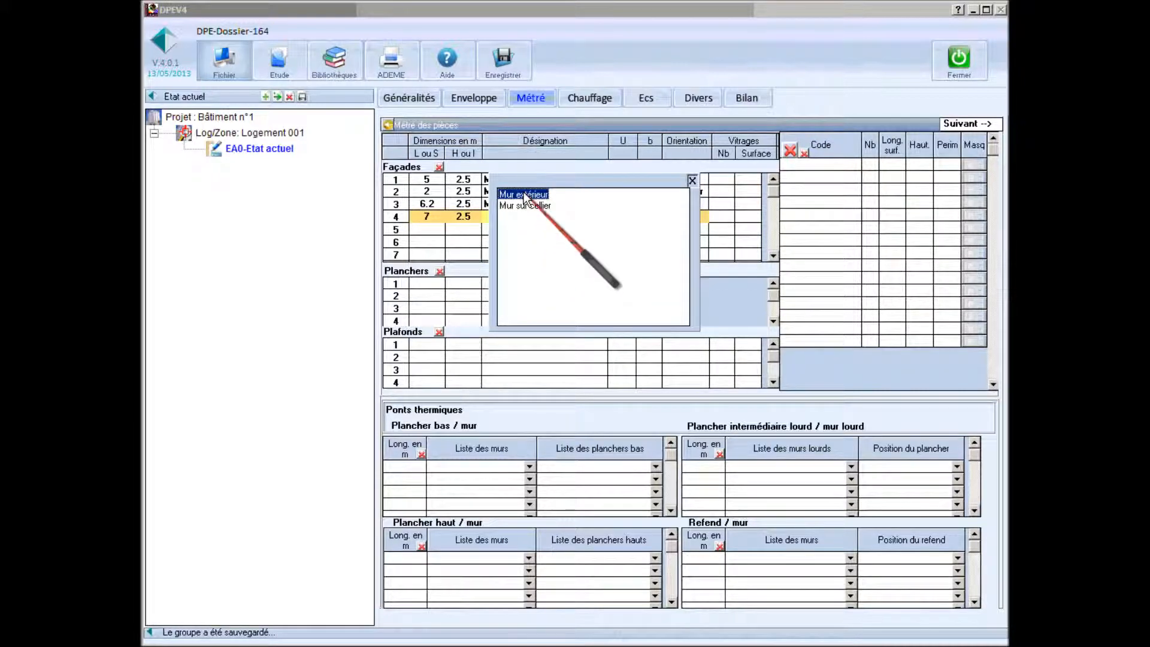
{"action": "left_click", "coordinate": [524, 194]}
{"action": "left_click", "coordinate": [677, 216]}
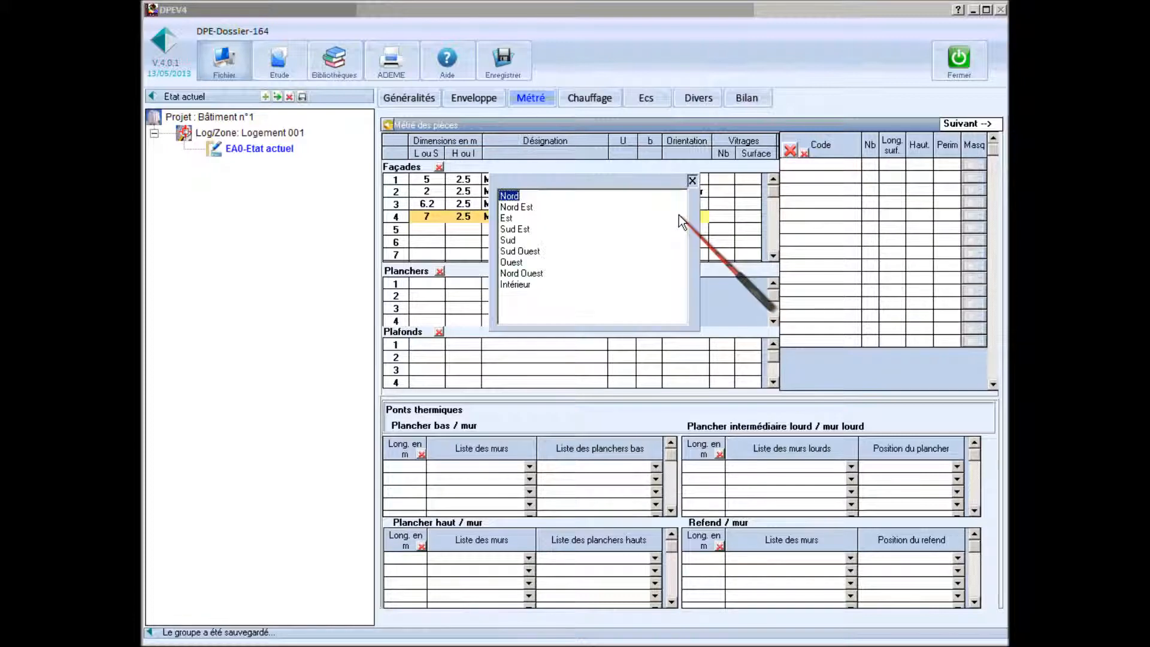
{"action": "left_click", "coordinate": [507, 240]}
Enter façade 5 as Mur extérieur, 6.2 m by 2.5 m, with orientation Ouest.
{"action": "left_click", "coordinate": [436, 227]}
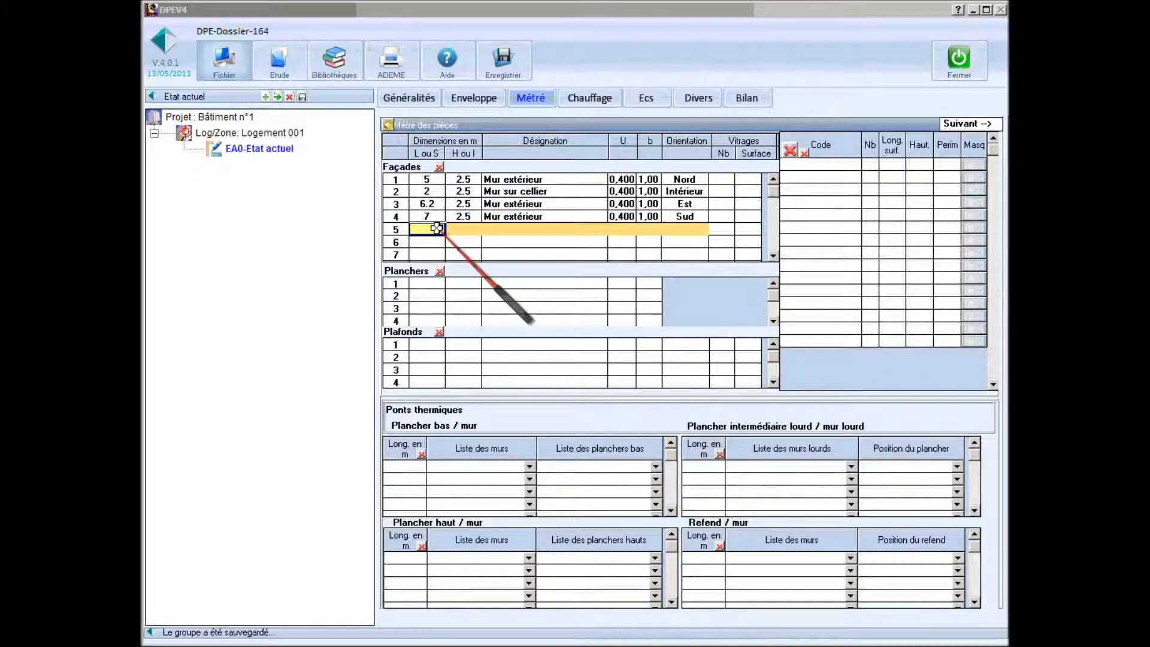
{"action": "type", "text": "6.2"}
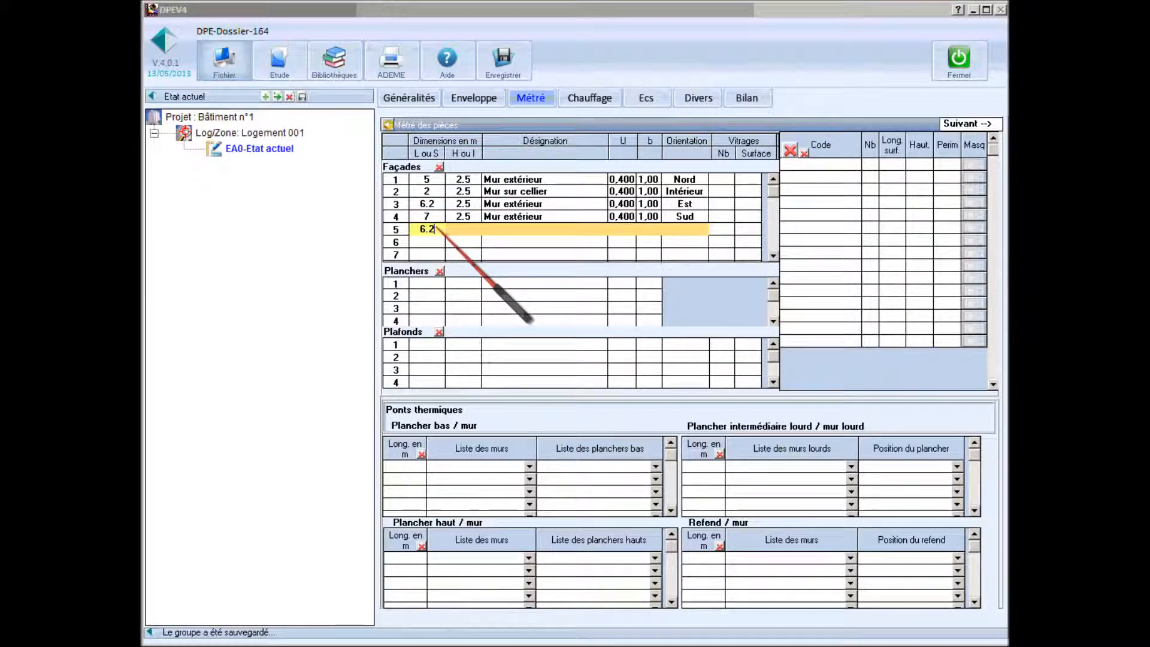
{"action": "left_click", "coordinate": [457, 231]}
{"action": "type", "text": "2."}
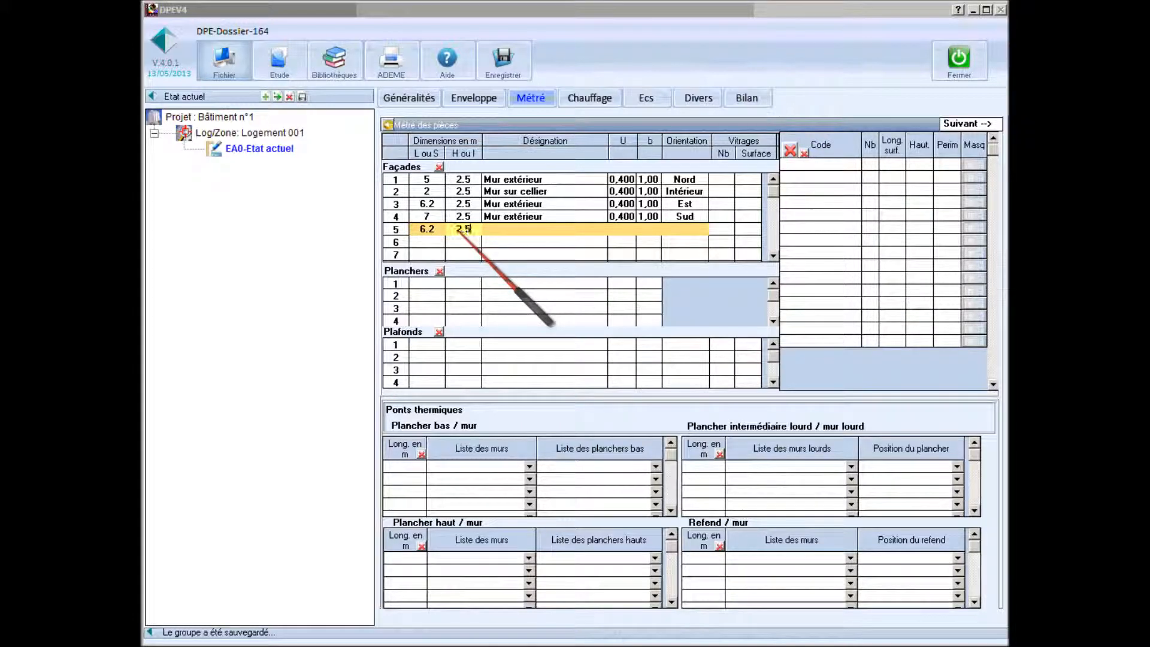
{"action": "type", "text": "5"}
{"action": "left_click", "coordinate": [511, 231]}
{"action": "left_click", "coordinate": [517, 190]}
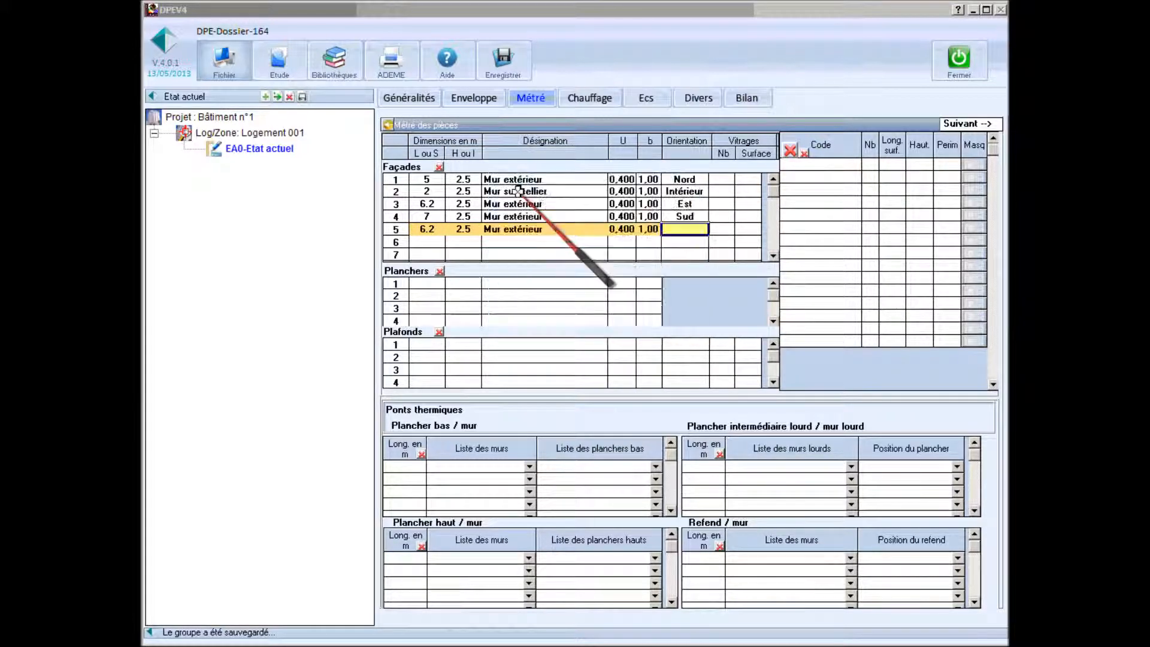
{"action": "left_click", "coordinate": [684, 228]}
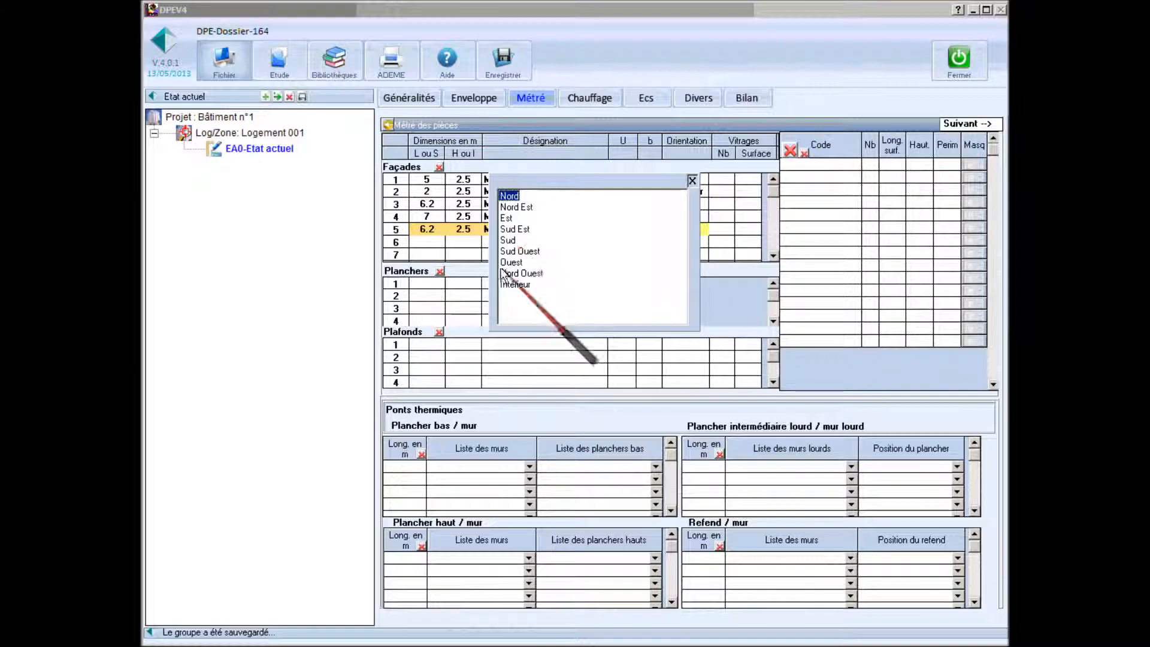
{"action": "left_click", "coordinate": [510, 261]}
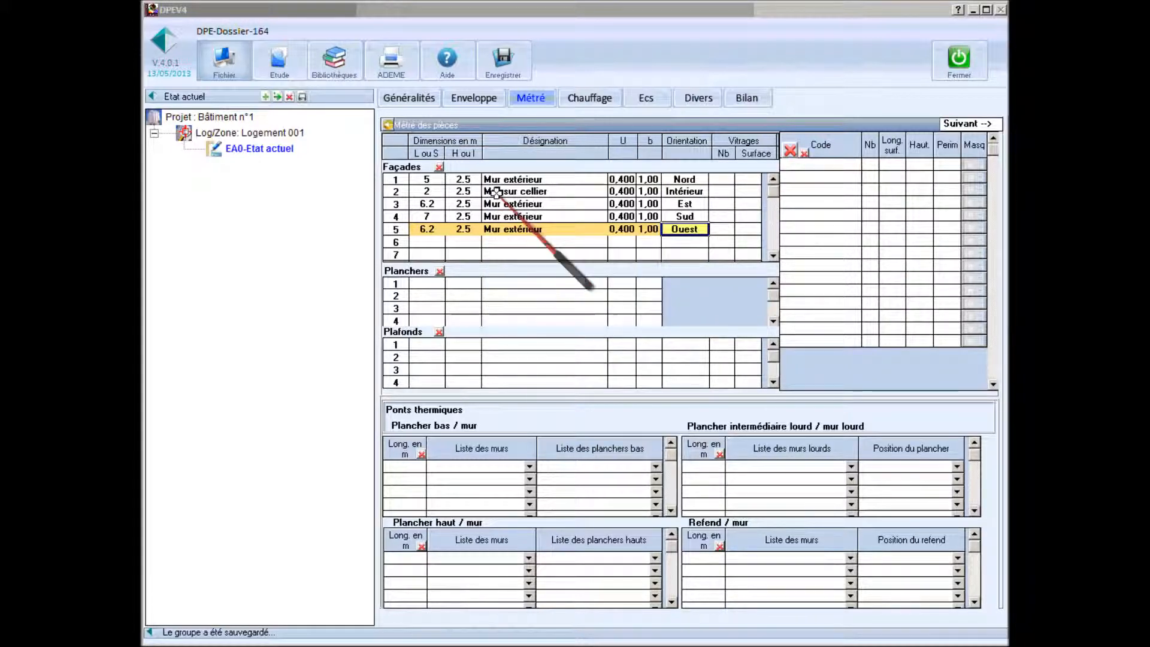
Add one Fenêtre aluminium measuring 1.2 m by 1.2 m to façade 1, the north exterior wall.
{"action": "left_click", "coordinate": [501, 179]}
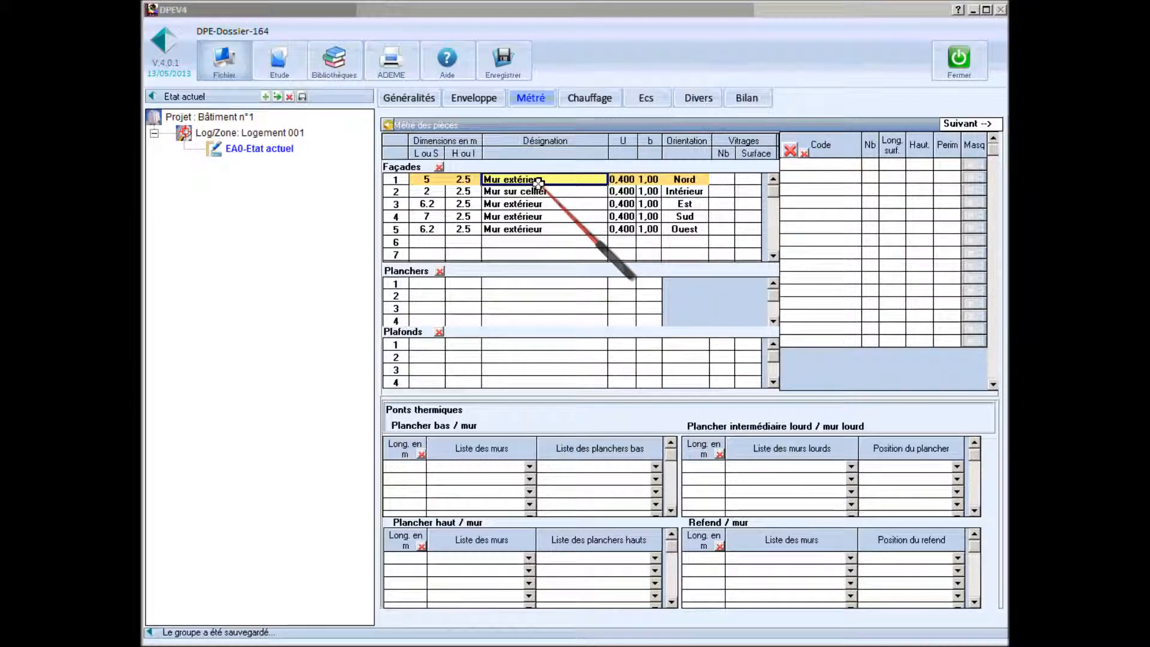
{"action": "left_click", "coordinate": [809, 163]}
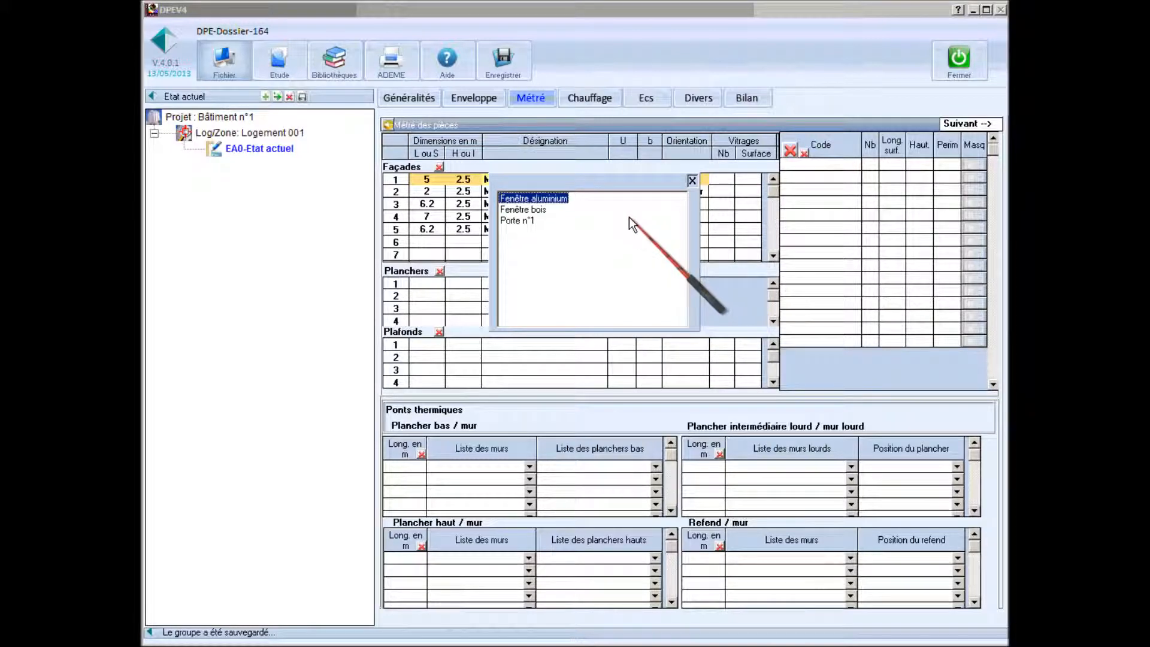
{"action": "double_click", "coordinate": [552, 197]}
{"action": "left_click", "coordinate": [893, 169]}
{"action": "type", "text": "1,"}
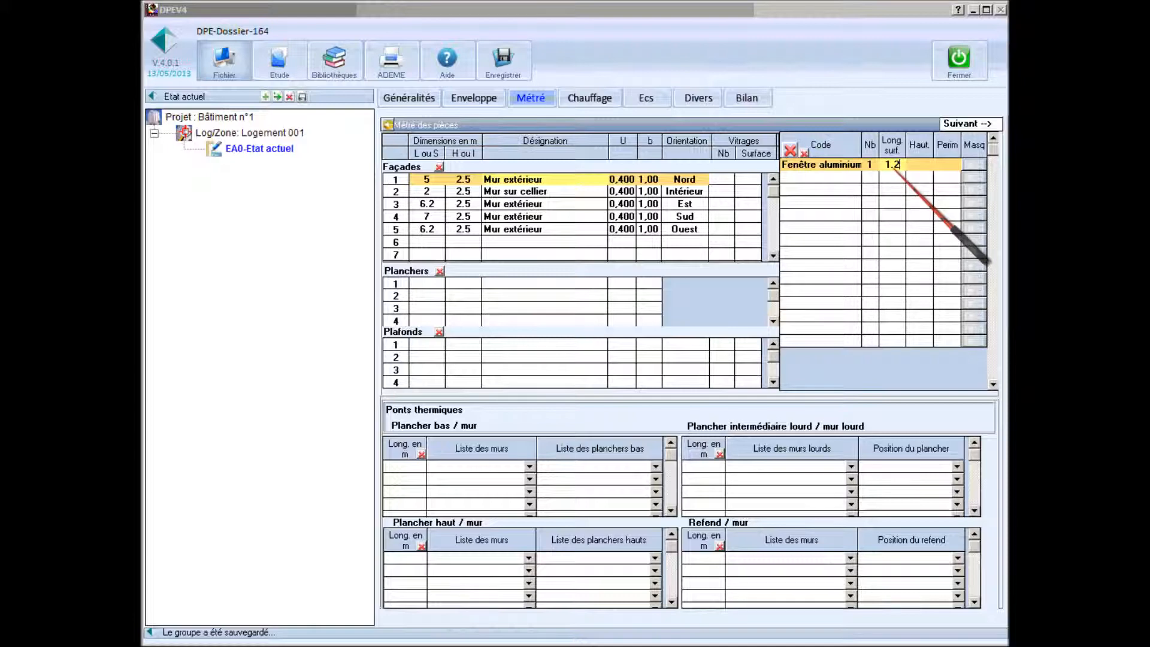
{"action": "type", "text": "2"}
{"action": "left_click", "coordinate": [919, 173]}
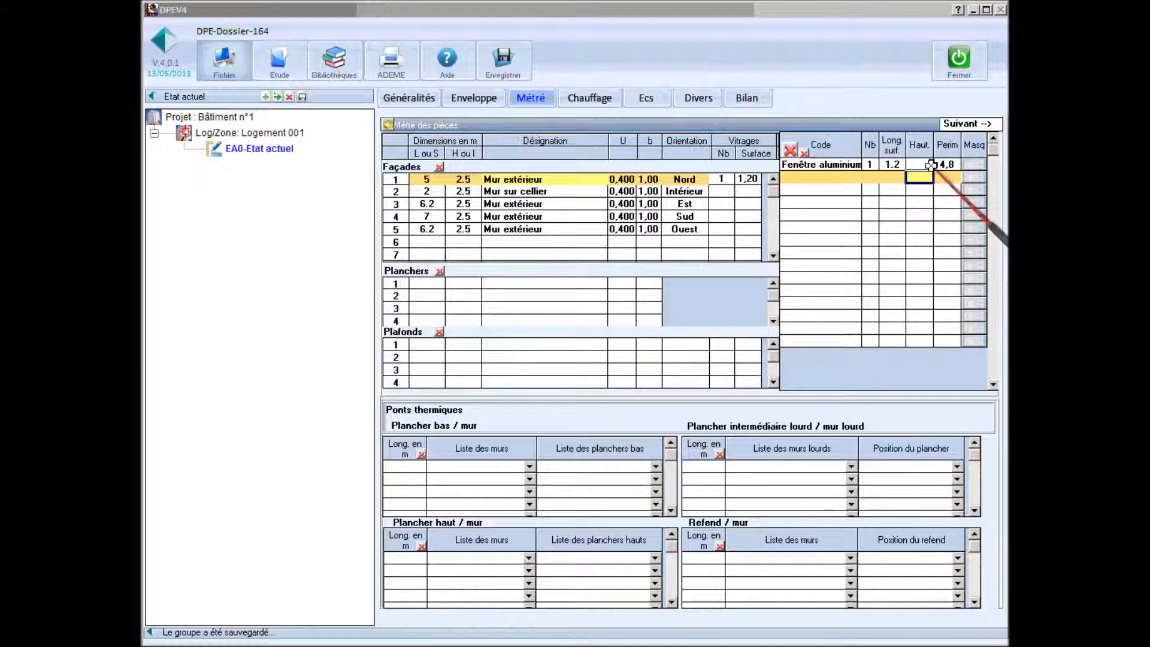
{"action": "left_click", "coordinate": [919, 166]}
{"action": "type", "text": "1.2"}
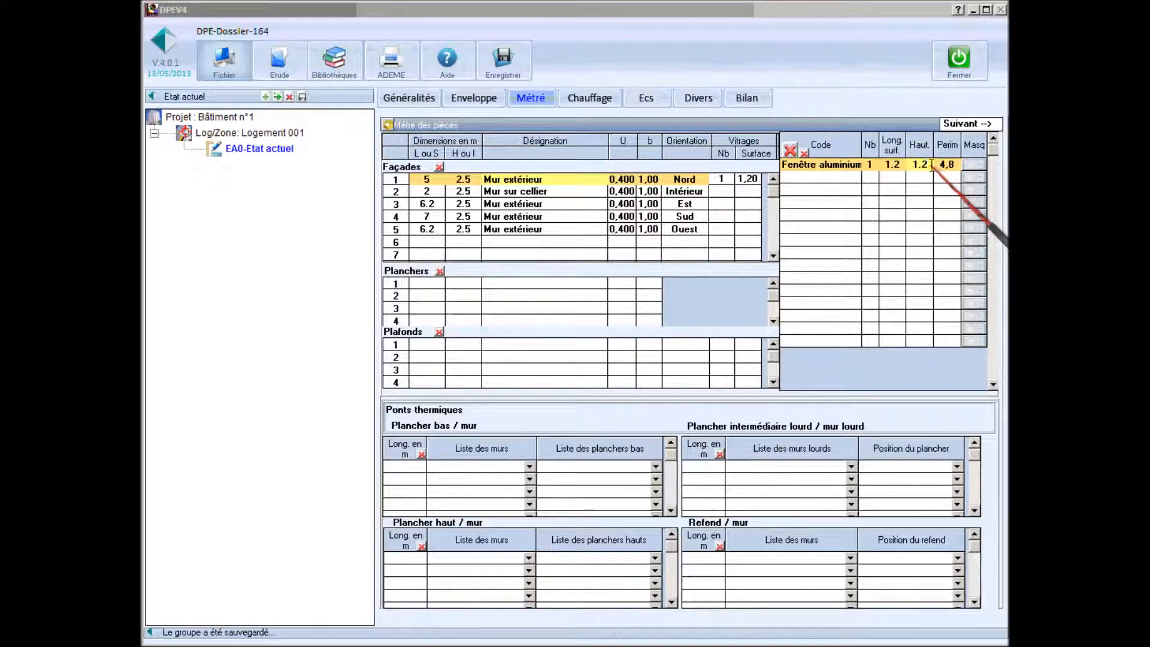
Add a second Fenêtre aluminium to façade 1, 0.8 m long by 0.6 m high.
{"action": "left_click", "coordinate": [824, 178]}
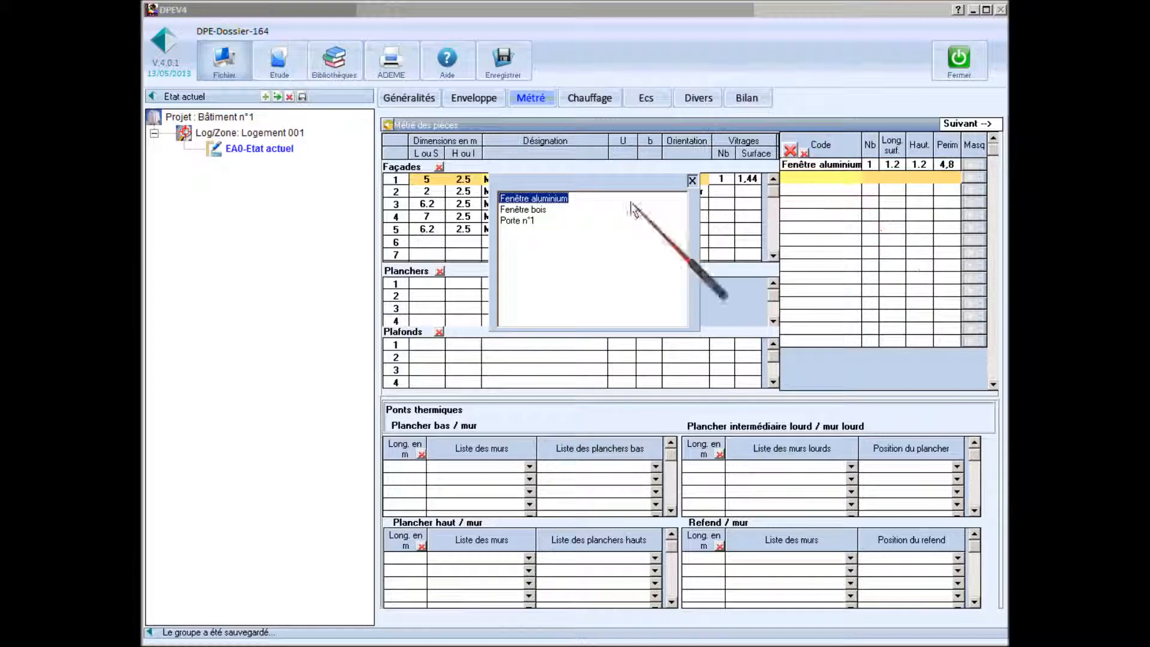
{"action": "double_click", "coordinate": [560, 198]}
{"action": "left_click", "coordinate": [889, 178]}
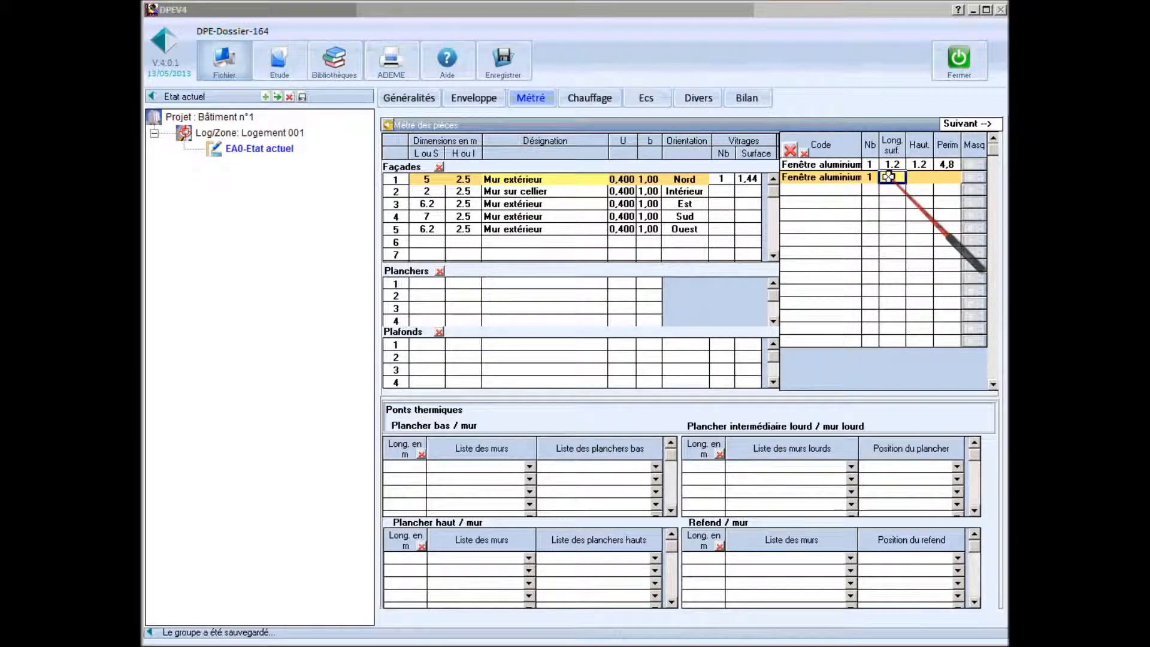
{"action": "type", "text": ".8"}
{"action": "left_click", "coordinate": [922, 176]}
{"action": "left_click", "coordinate": [923, 177]}
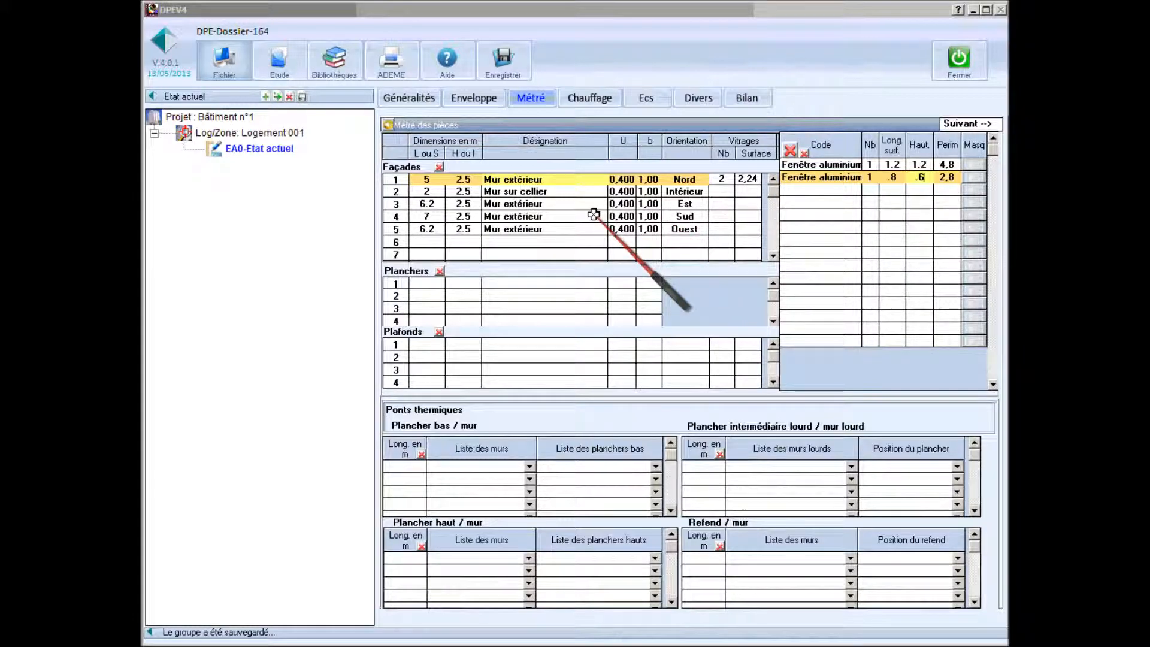
Add one Fenêtre bois, 1.4 m long by 1.2 m high, to façade 3, the east exterior wall.
{"action": "left_click", "coordinate": [556, 190]}
{"action": "left_click", "coordinate": [555, 204]}
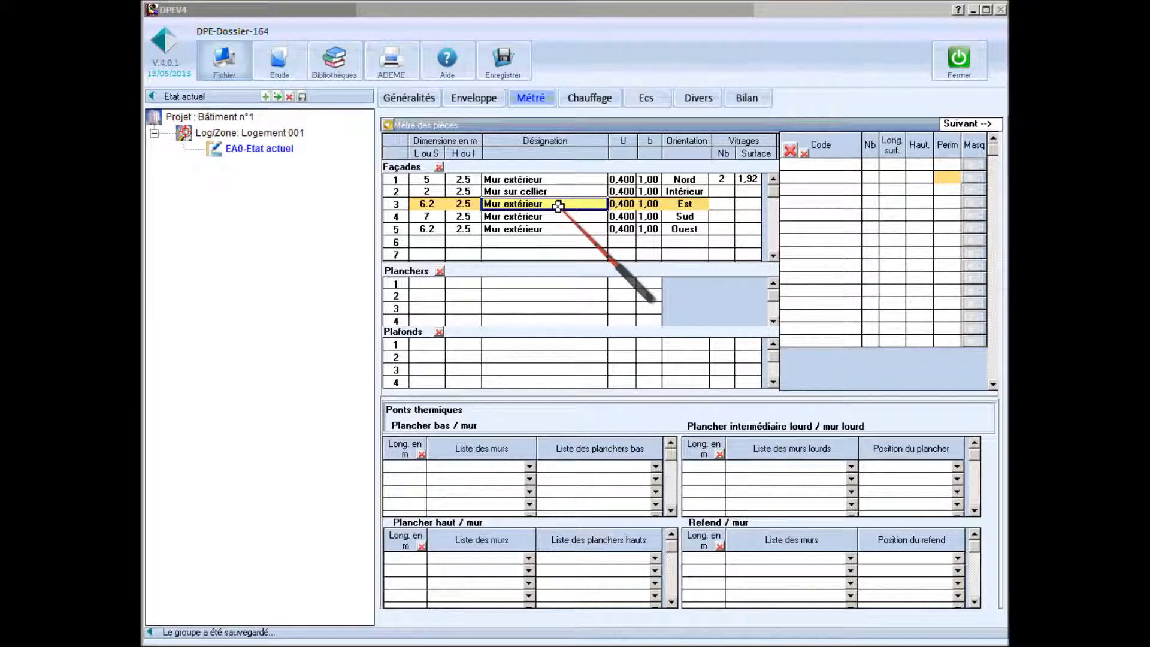
{"action": "left_click", "coordinate": [823, 164]}
{"action": "left_click", "coordinate": [537, 210]}
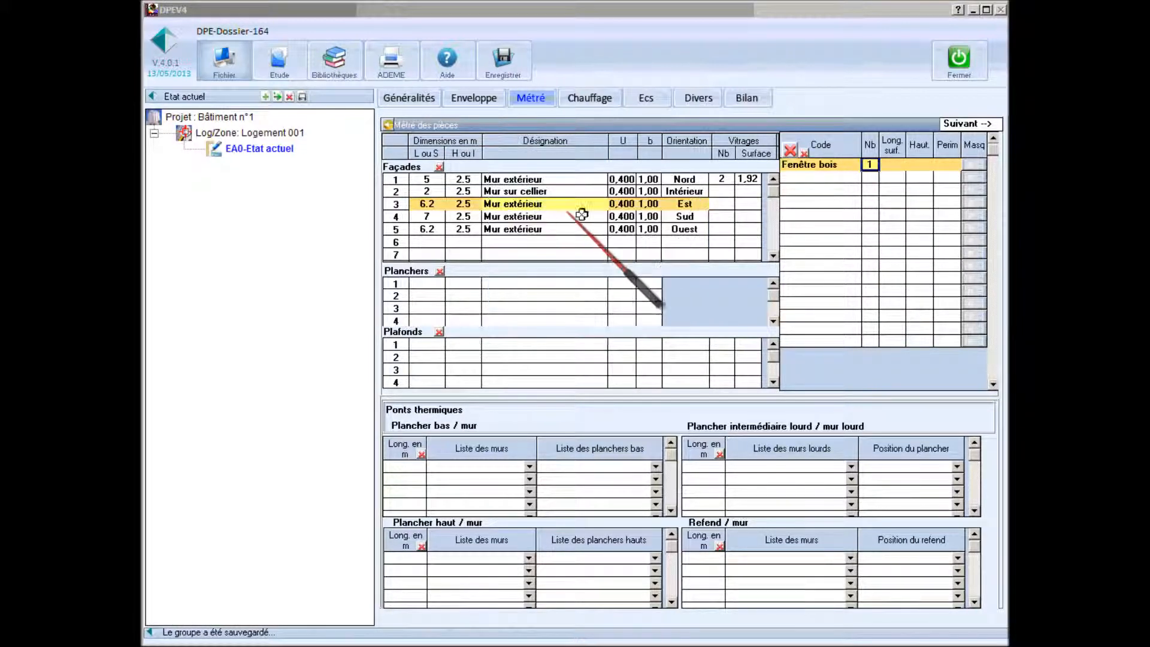
{"action": "left_click", "coordinate": [892, 166]}
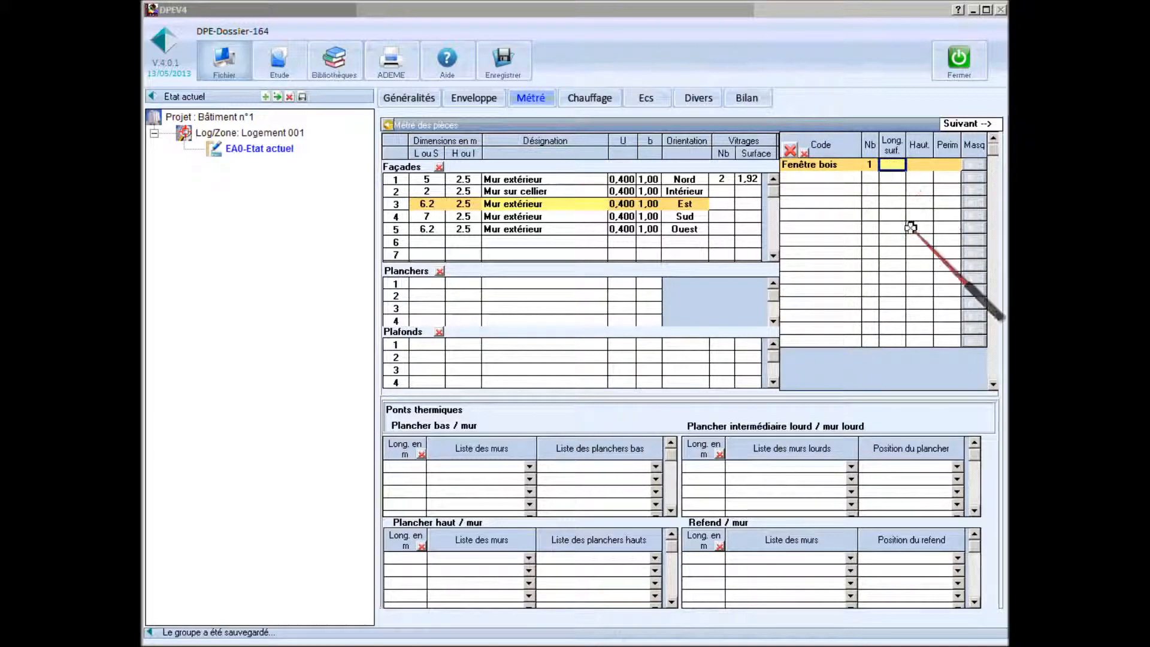
{"action": "type", "text": "1.4"}
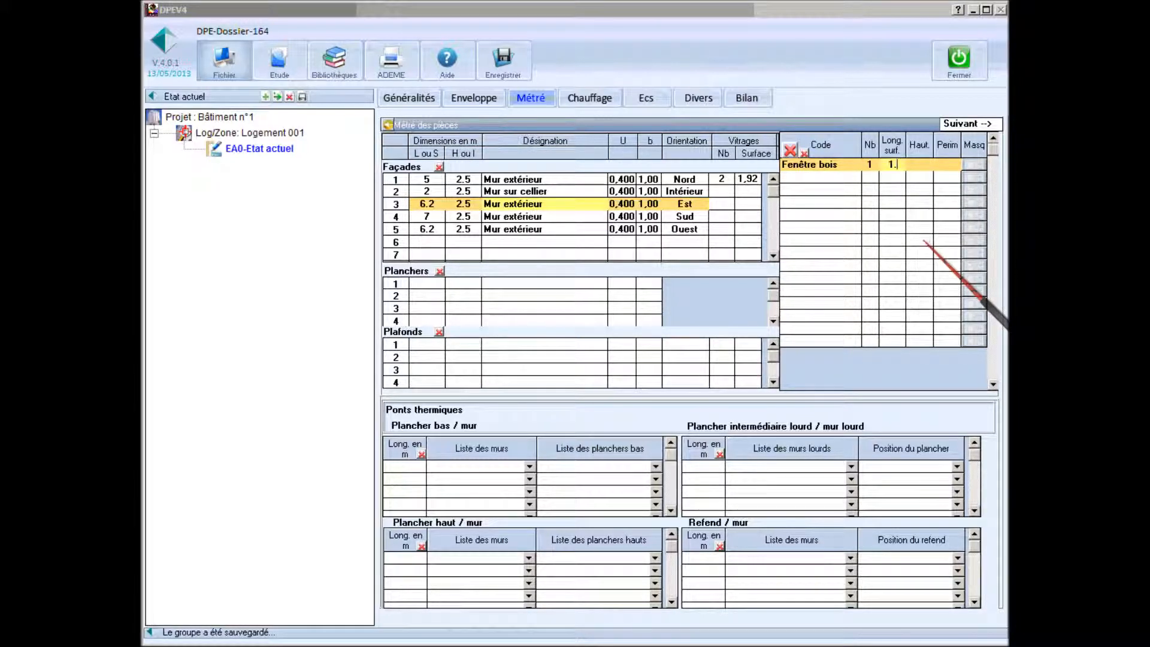
{"action": "left_click", "coordinate": [926, 167]}
{"action": "type", "text": "1.2"}
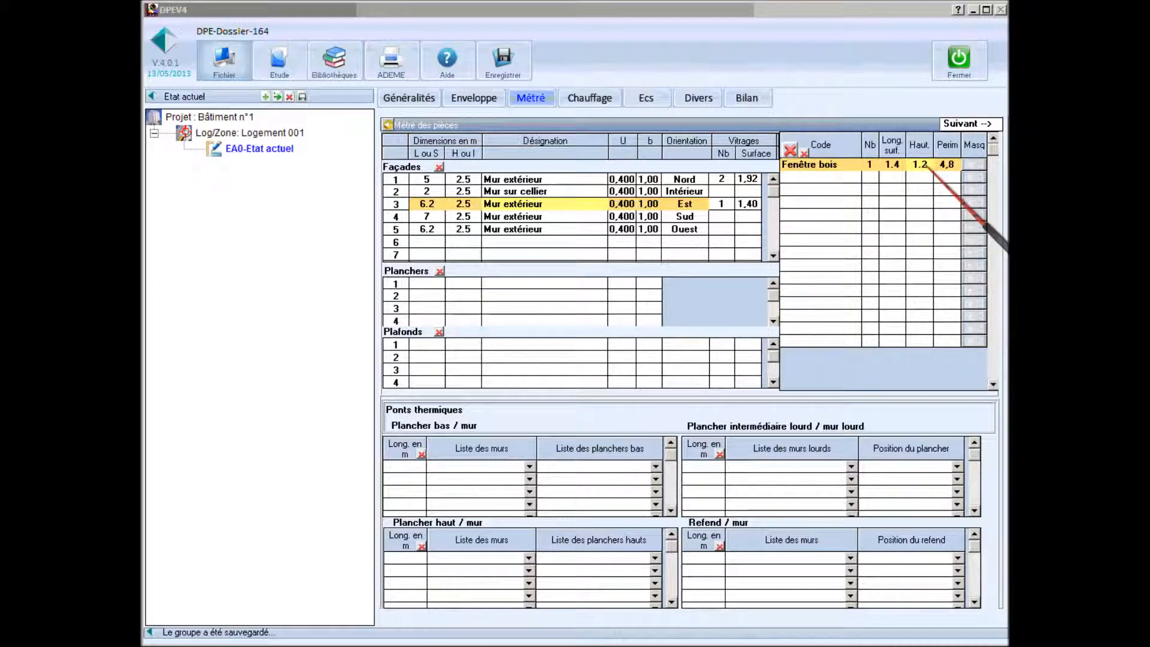
Add Porte n°1, 0.9 m wide by 2.1 m high, to façade 4, the south exterior wall.
{"action": "left_click", "coordinate": [579, 217]}
{"action": "left_click", "coordinate": [800, 164]}
{"action": "double_click", "coordinate": [526, 220]}
{"action": "left_click", "coordinate": [892, 164]}
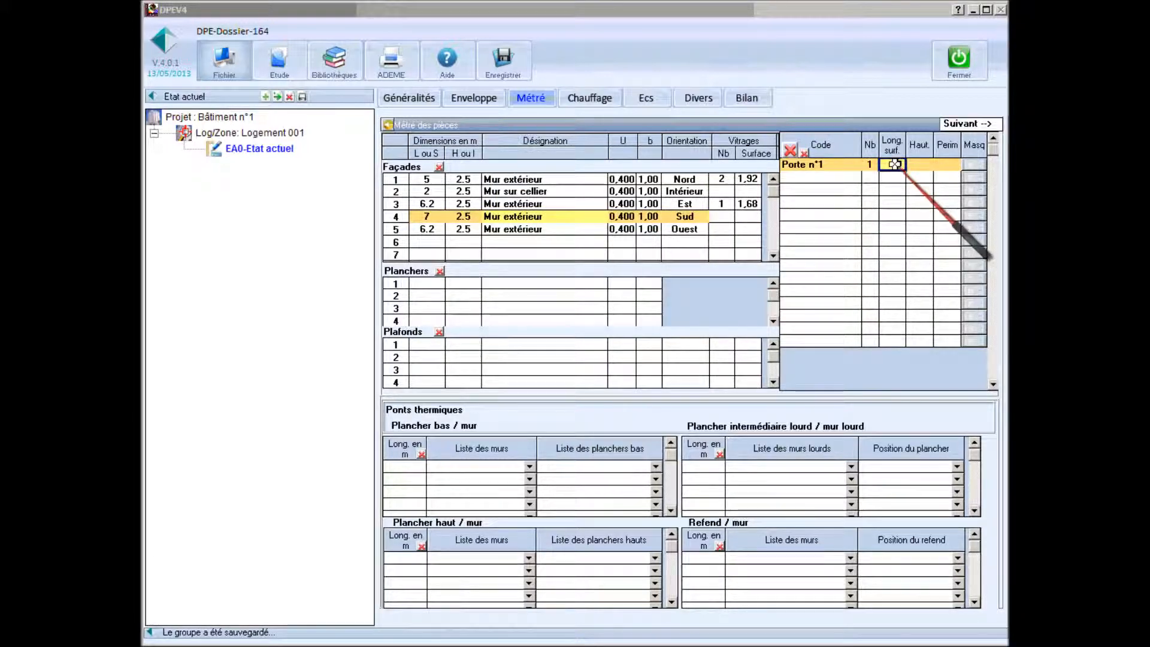
{"action": "type", "text": ".9"}
{"action": "left_click", "coordinate": [915, 165]}
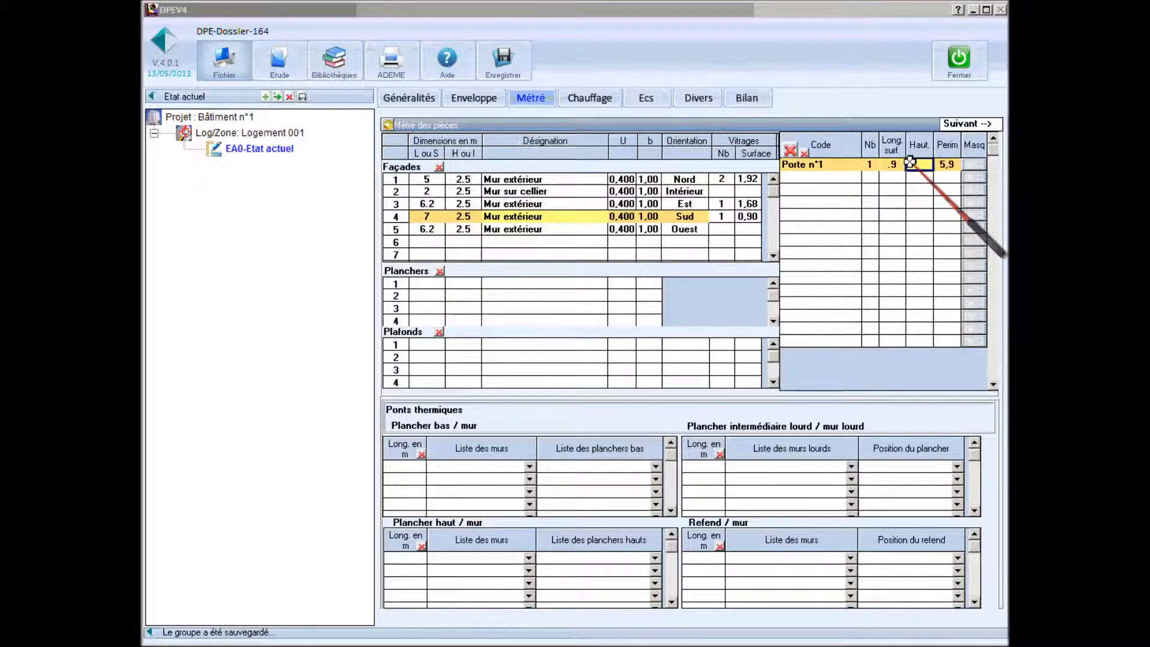
{"action": "type", "text": "2.1"}
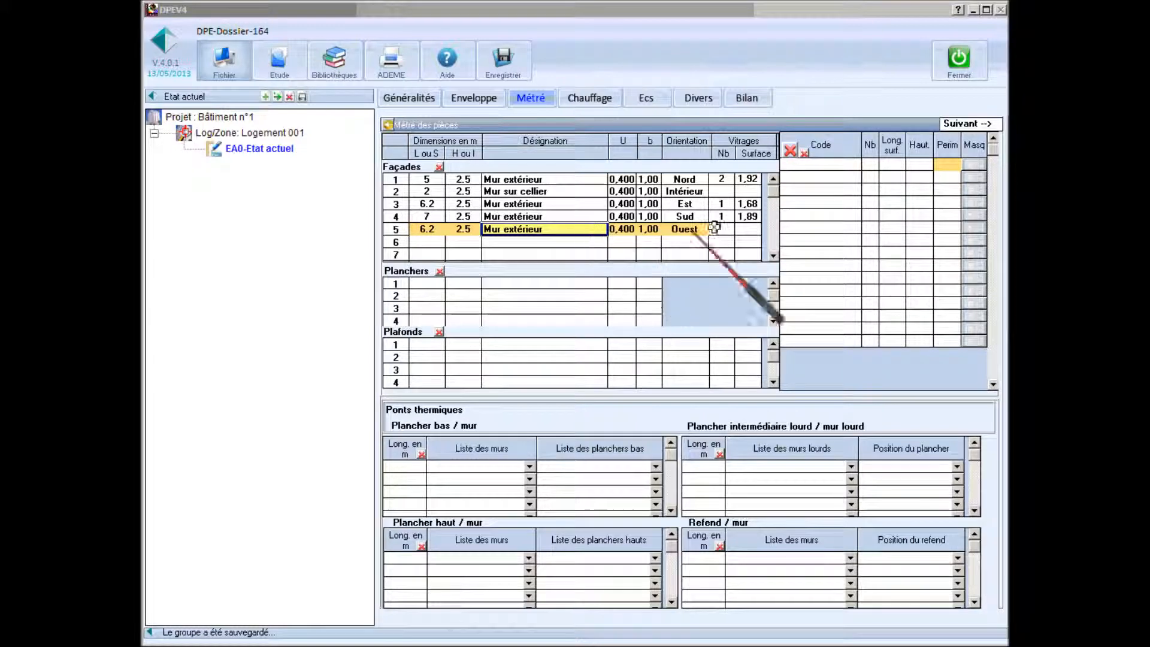
Add one Fenêtre bois measuring 1.2 m by 1.2 m to façade 5, the west exterior wall.
{"action": "left_click", "coordinate": [819, 166]}
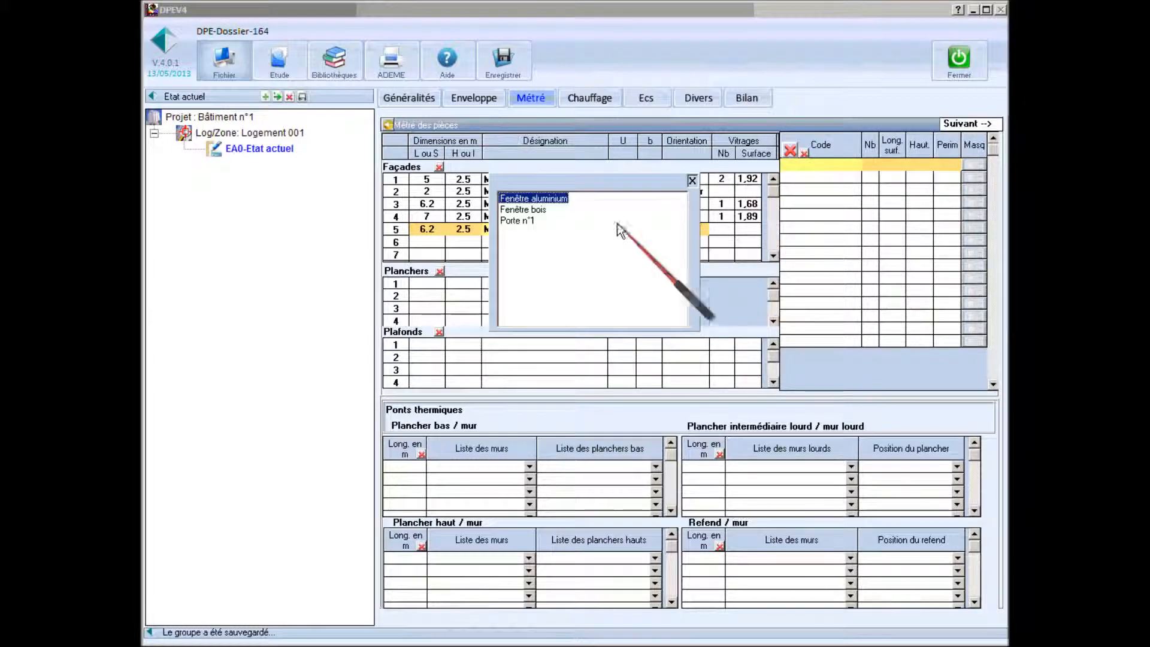
{"action": "double_click", "coordinate": [526, 209]}
{"action": "left_click", "coordinate": [894, 166]}
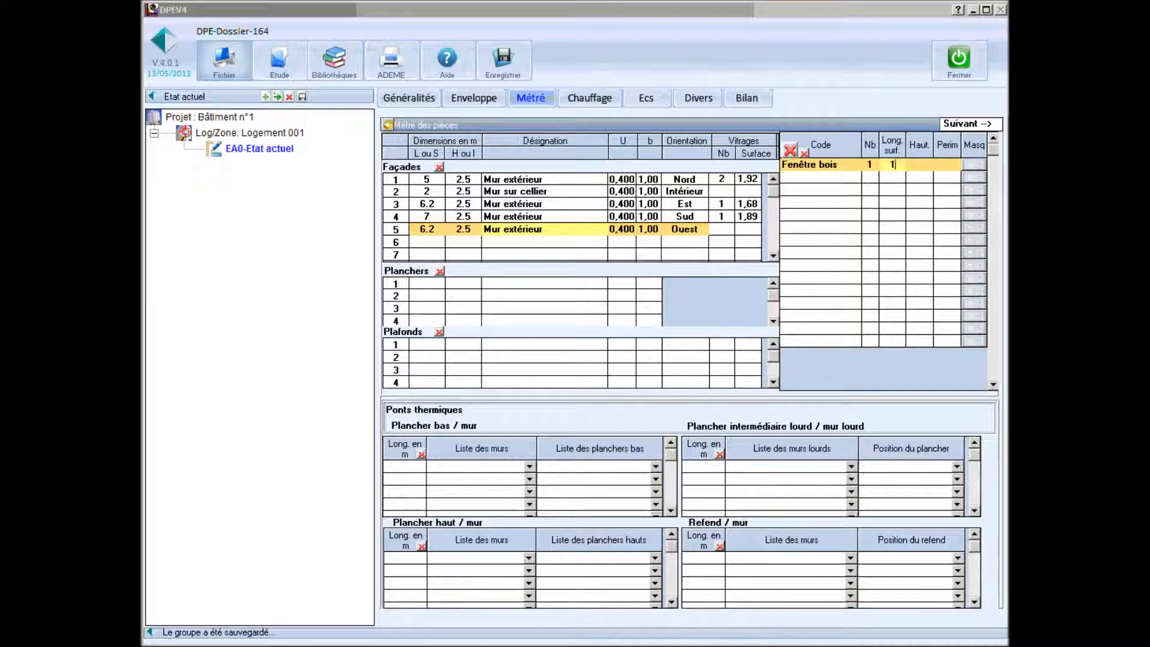
{"action": "left_click", "coordinate": [920, 166]}
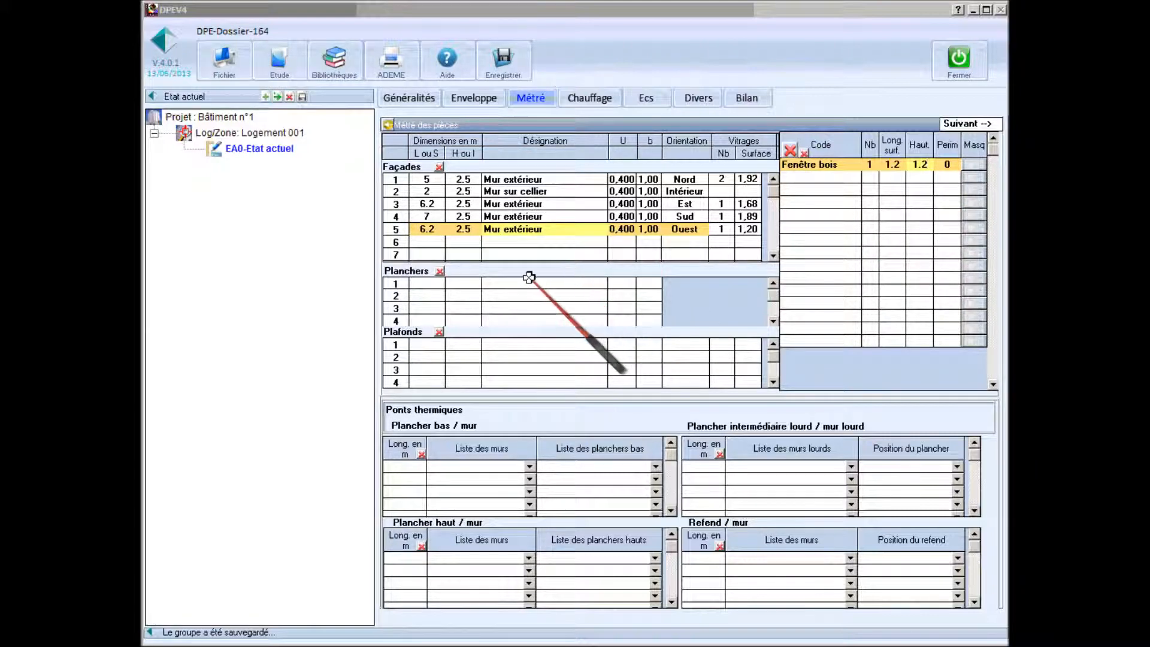
Enter floor 1 with a surface of 52.36 and the designation Plancher.
{"action": "left_click", "coordinate": [433, 283]}
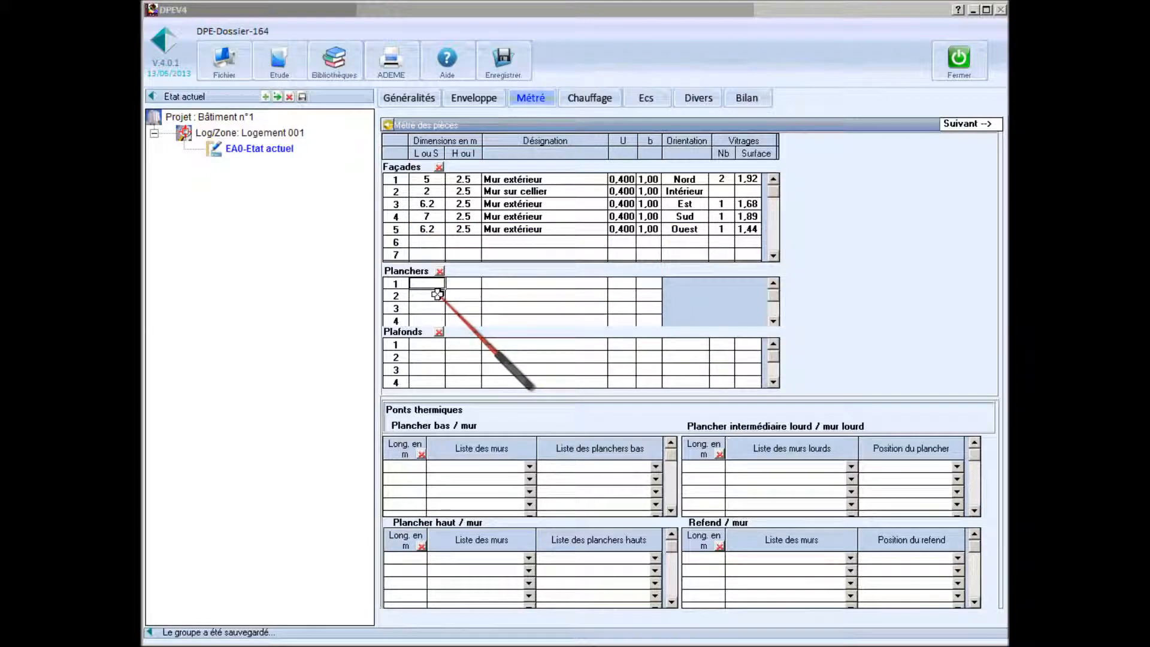
{"action": "type", "text": "52.36"}
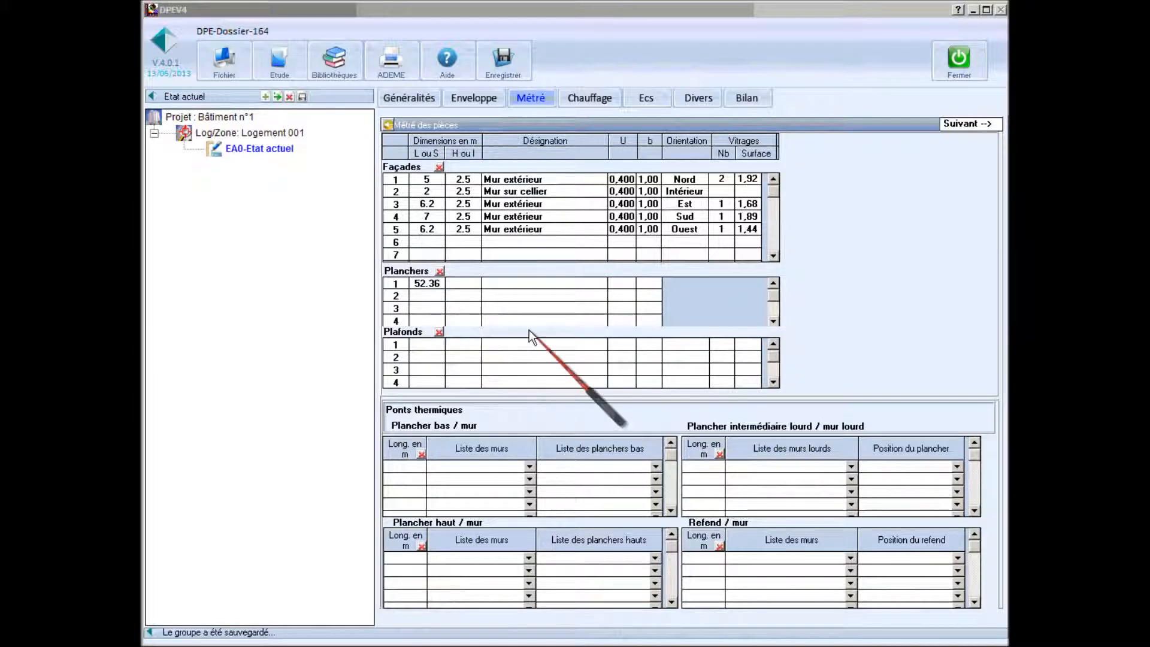
{"action": "left_click", "coordinate": [527, 283]}
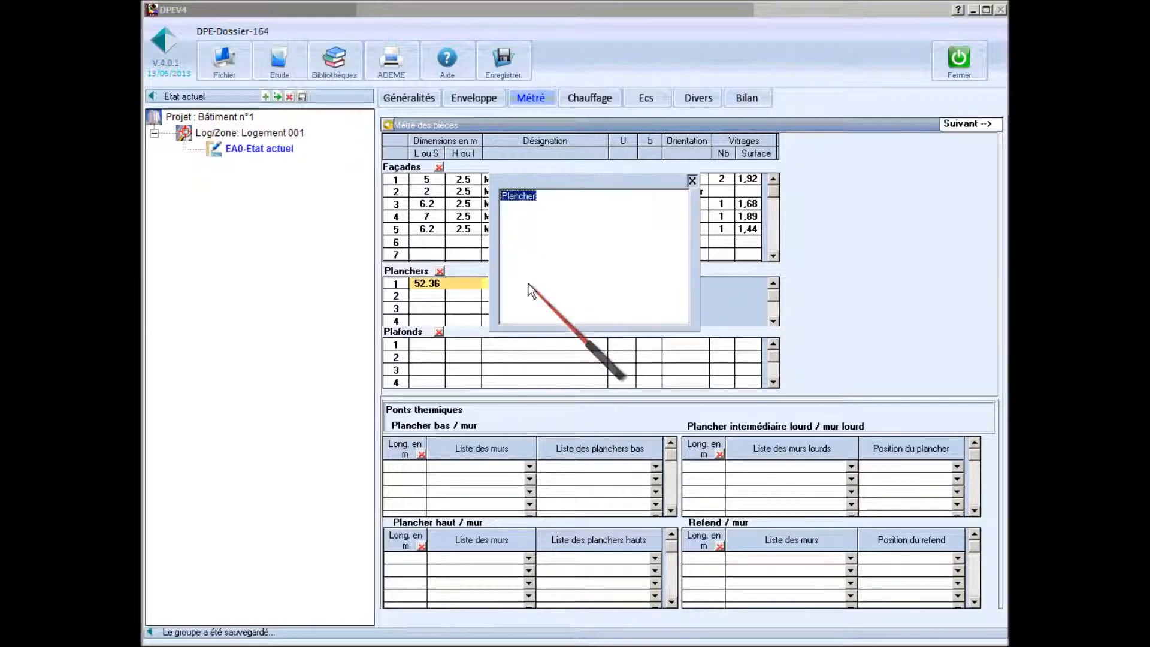
{"action": "double_click", "coordinate": [519, 197]}
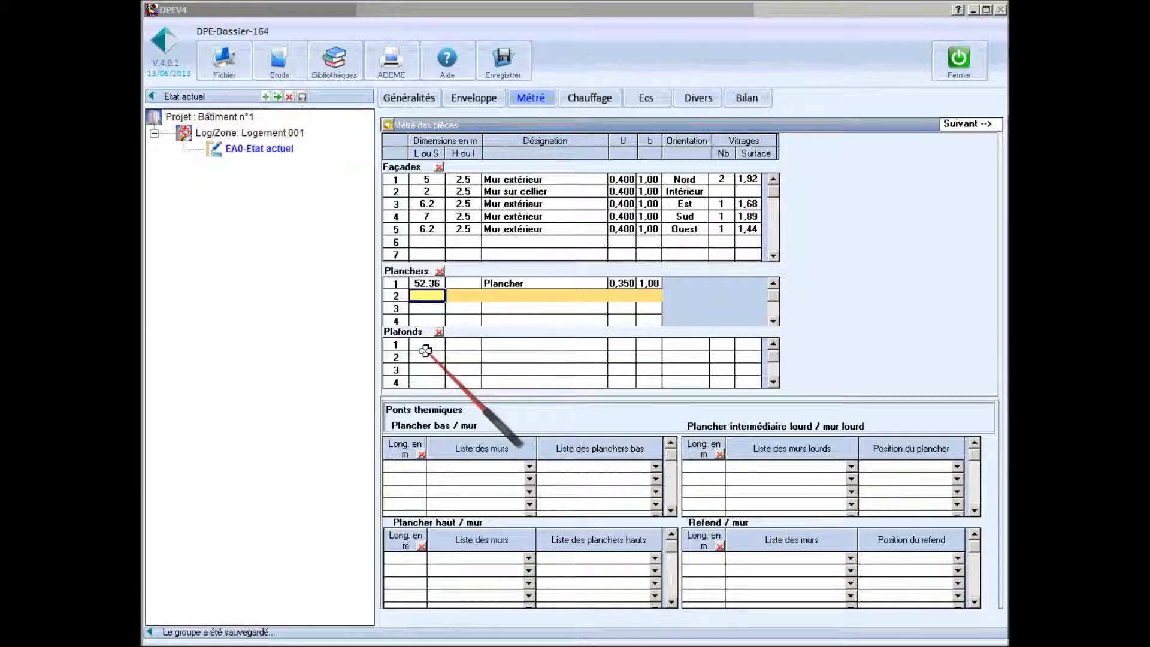
Enter ceiling 1 with a surface of 43.56 and the designation Plafond.
{"action": "left_click", "coordinate": [428, 345]}
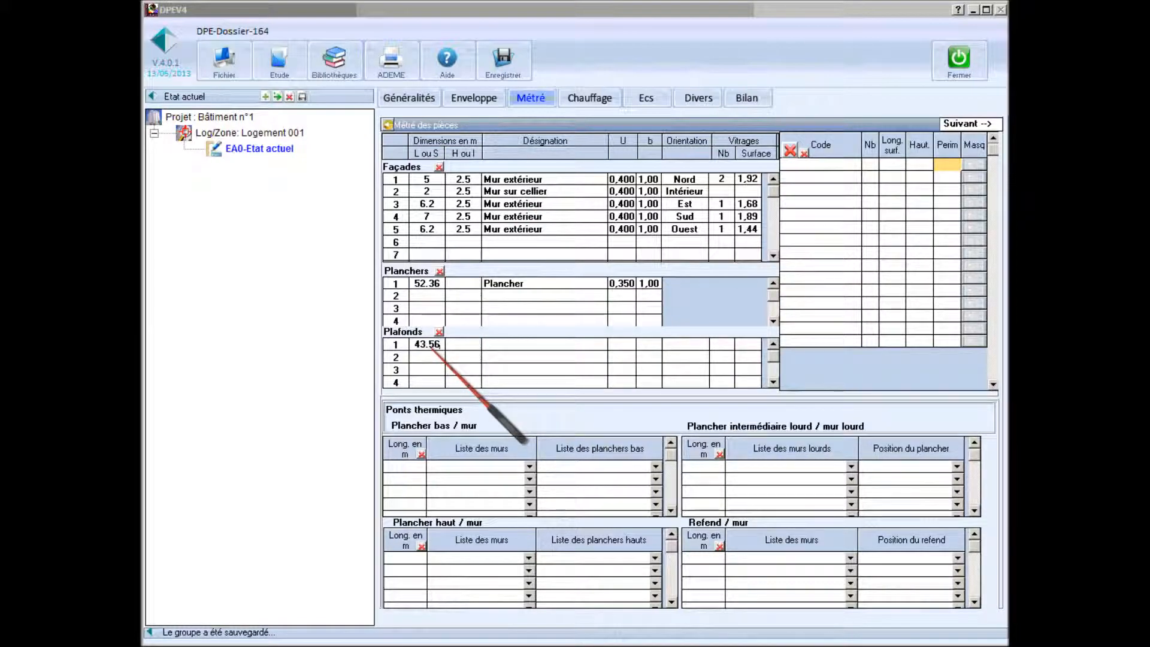
{"action": "left_click", "coordinate": [513, 345]}
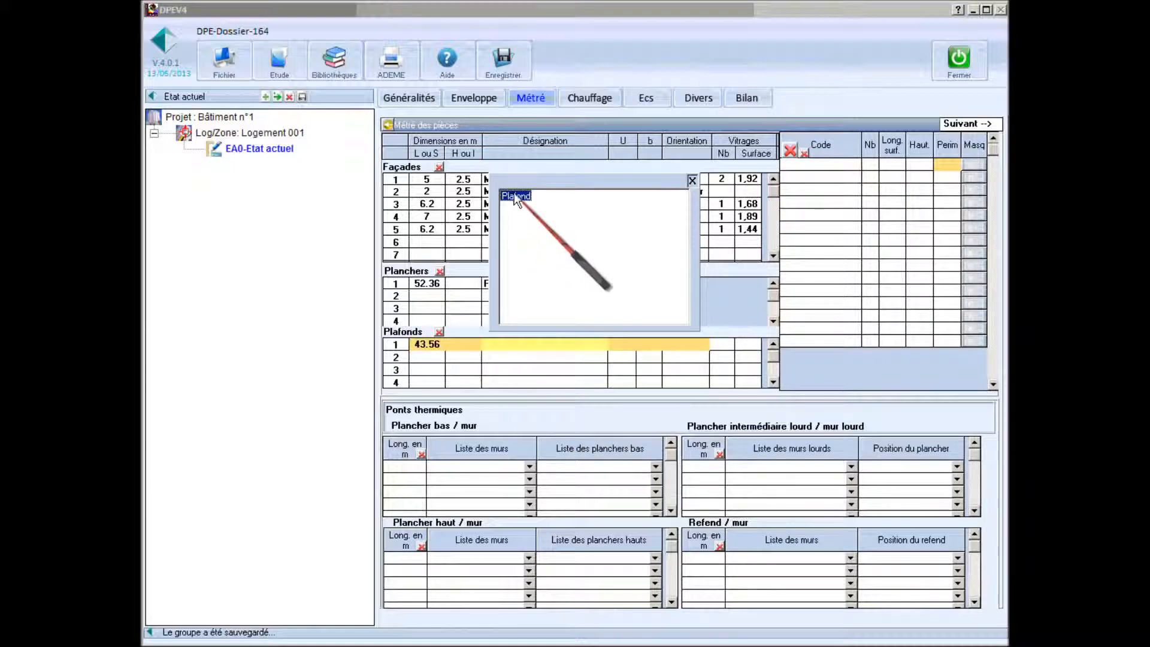
{"action": "double_click", "coordinate": [515, 196]}
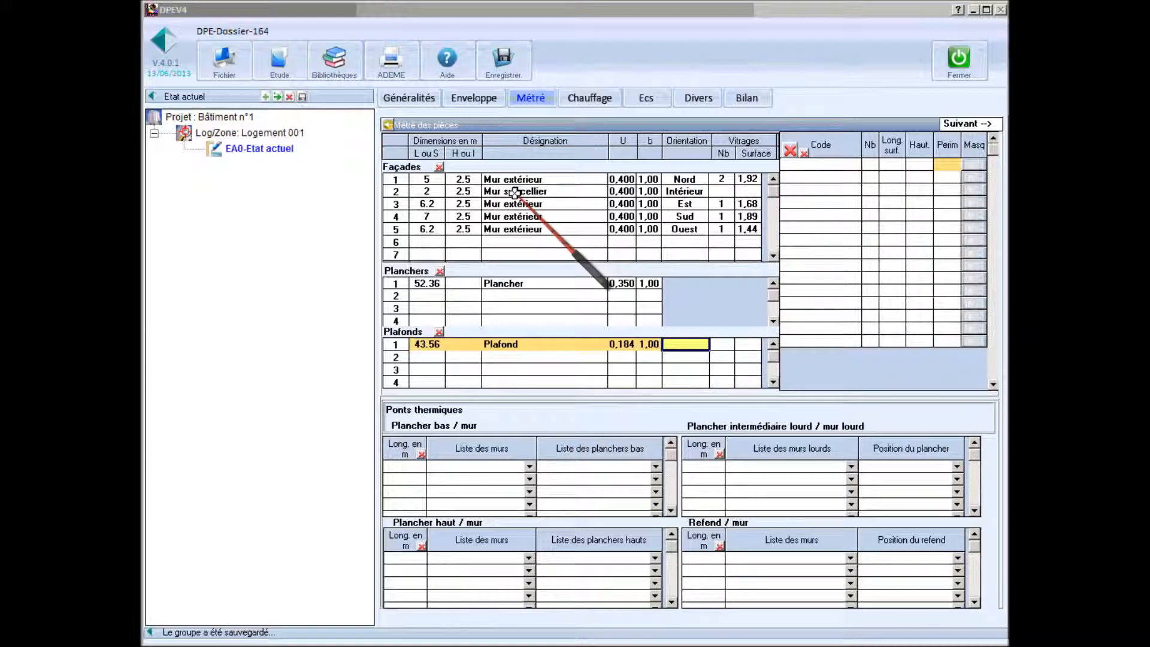
Enter the Plancher bas / mur thermal bridges with Plancher: 24.4 m for Mur extérieur and 2 m for Mur sur cellier.
{"action": "left_click", "coordinate": [404, 466]}
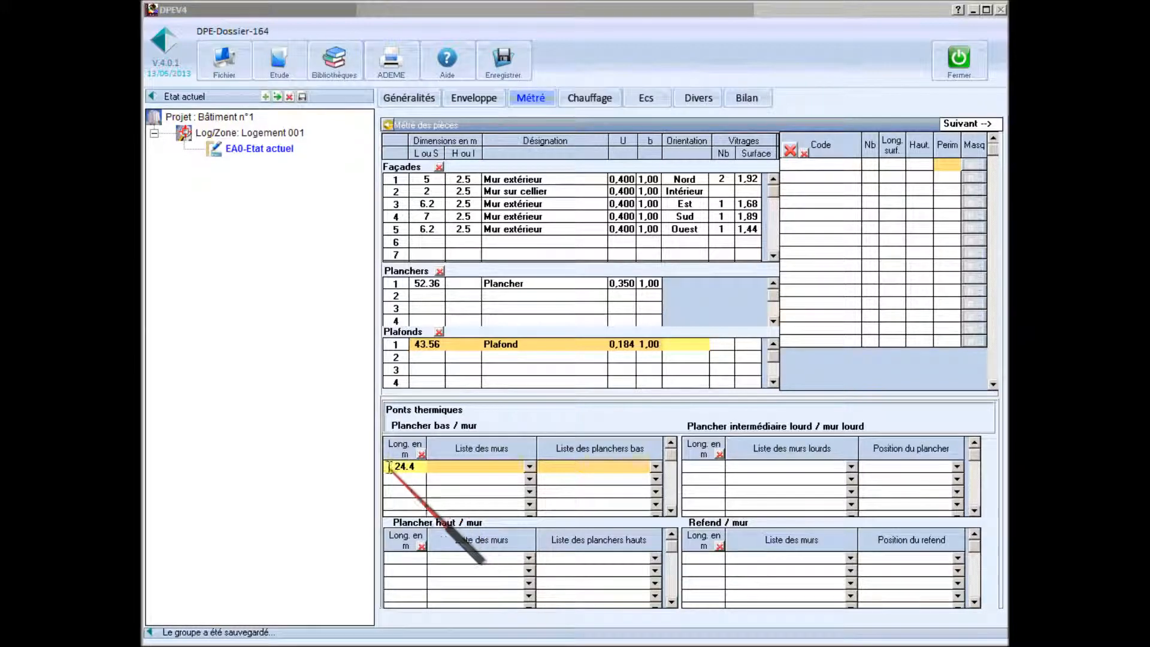
{"action": "left_click", "coordinate": [463, 466]}
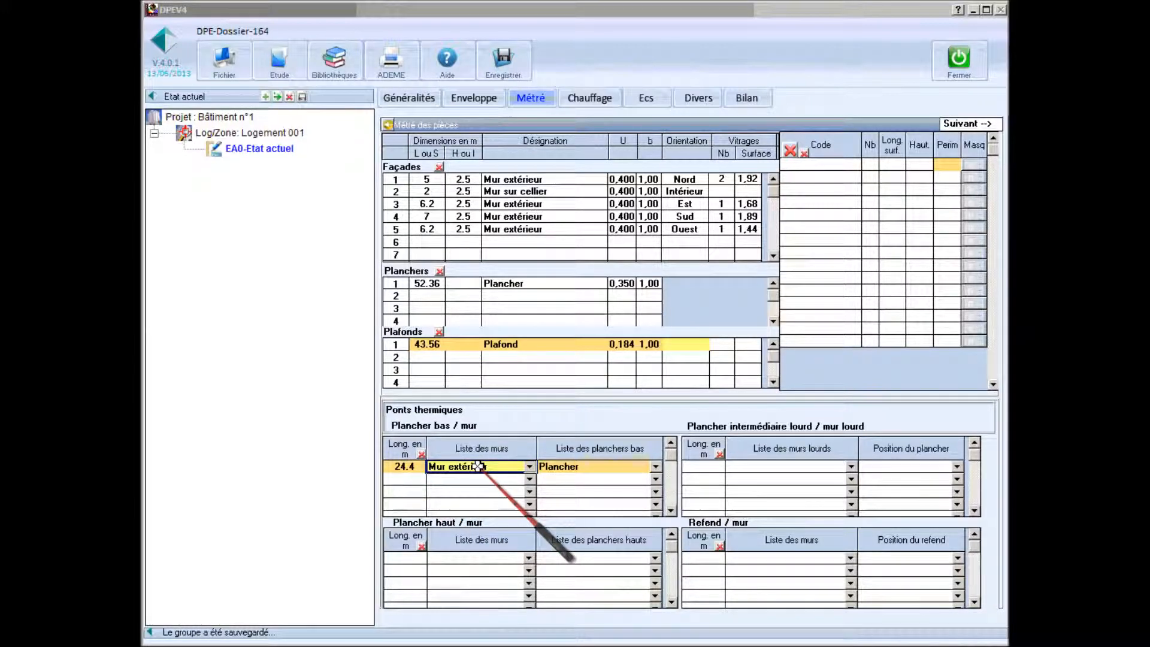
{"action": "left_click", "coordinate": [406, 478]}
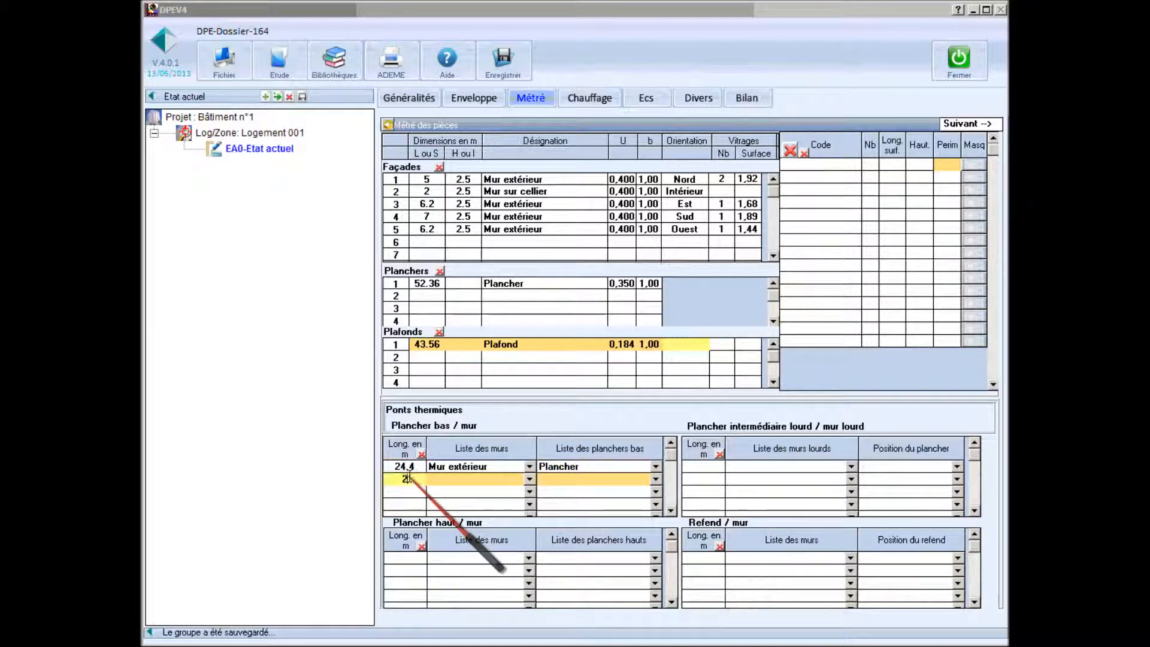
{"action": "left_click", "coordinate": [457, 479]}
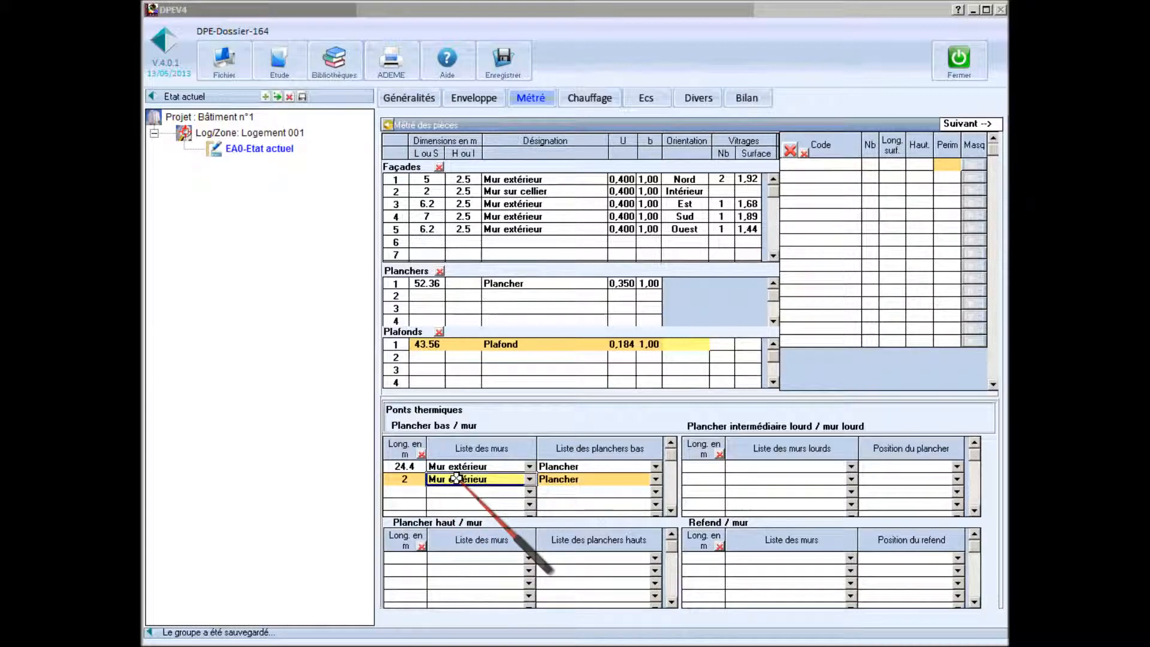
{"action": "left_click", "coordinate": [457, 481]}
{"action": "left_click", "coordinate": [490, 501]}
{"action": "left_click", "coordinate": [490, 502]}
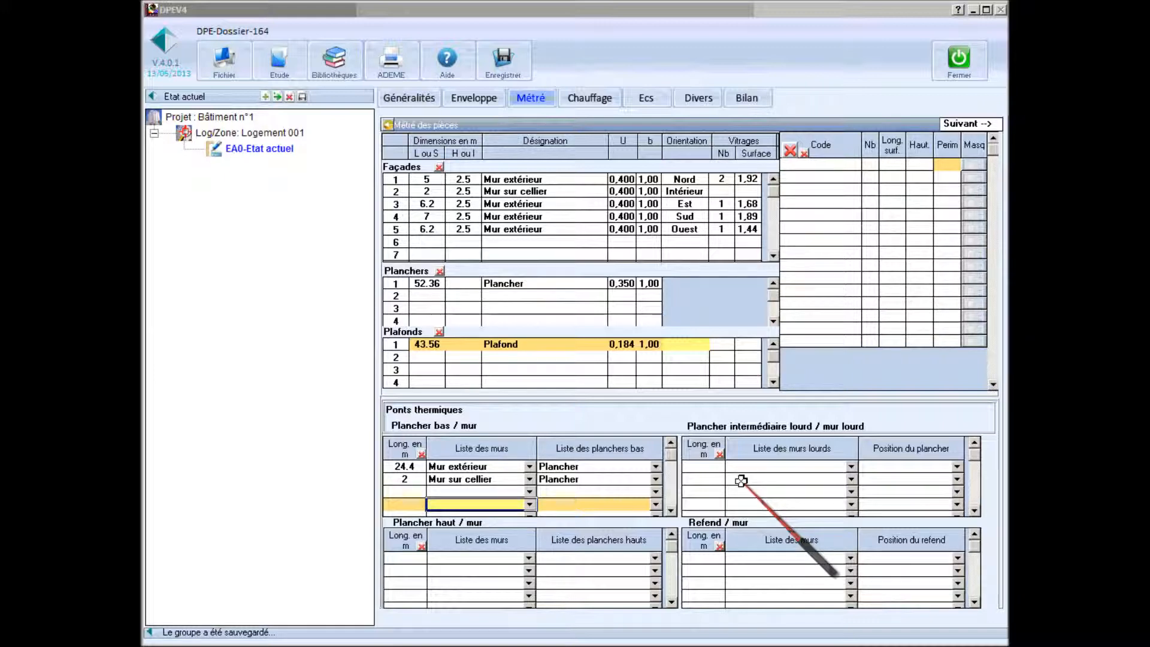
Enter a 15 m Refend / mur thermal bridge on Mur extérieur, positioned Entre 2 locaux du projet.
{"action": "left_click", "coordinate": [706, 555]}
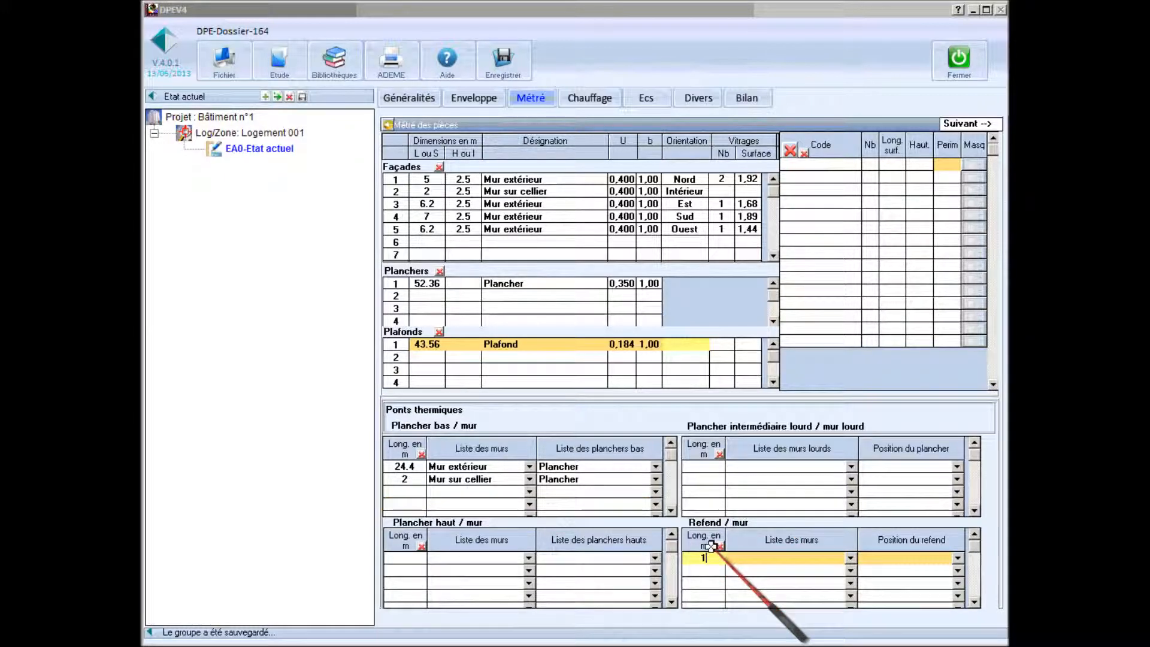
{"action": "left_click", "coordinate": [758, 559]}
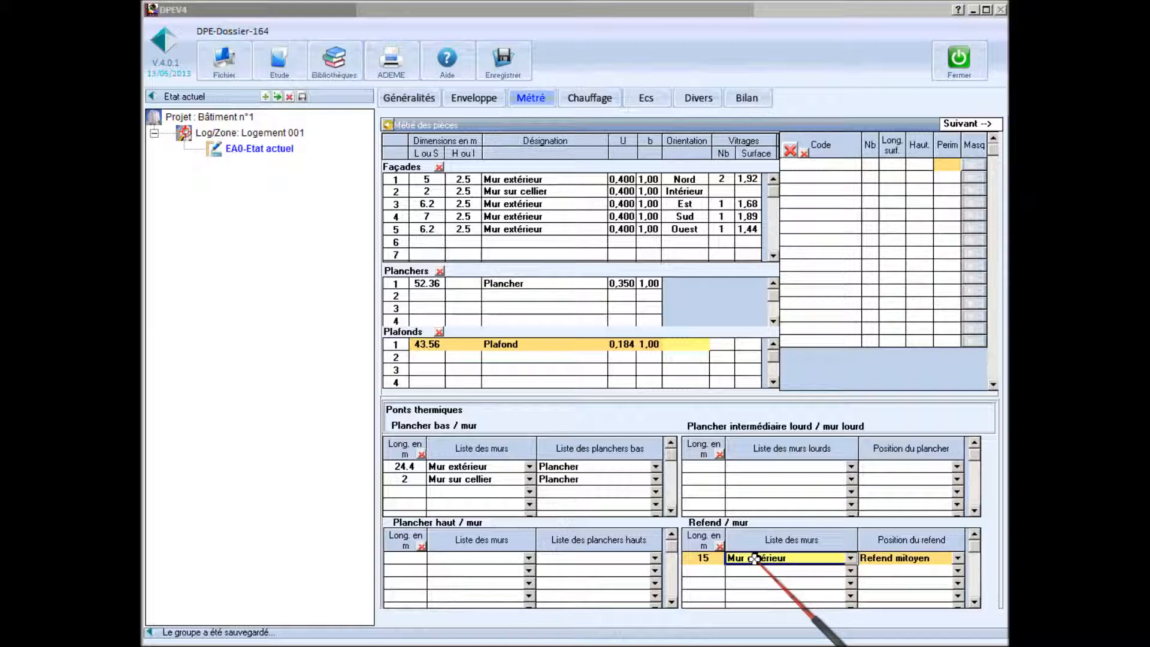
{"action": "left_click", "coordinate": [874, 558]}
{"action": "left_click", "coordinate": [874, 559]}
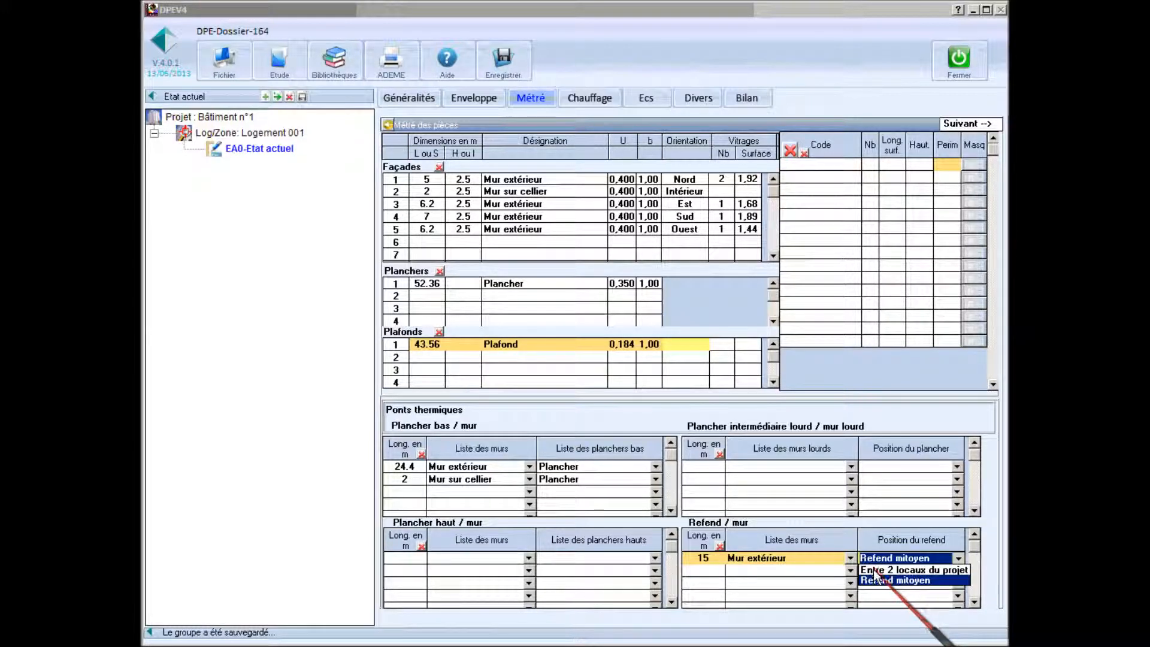
{"action": "left_click", "coordinate": [875, 569]}
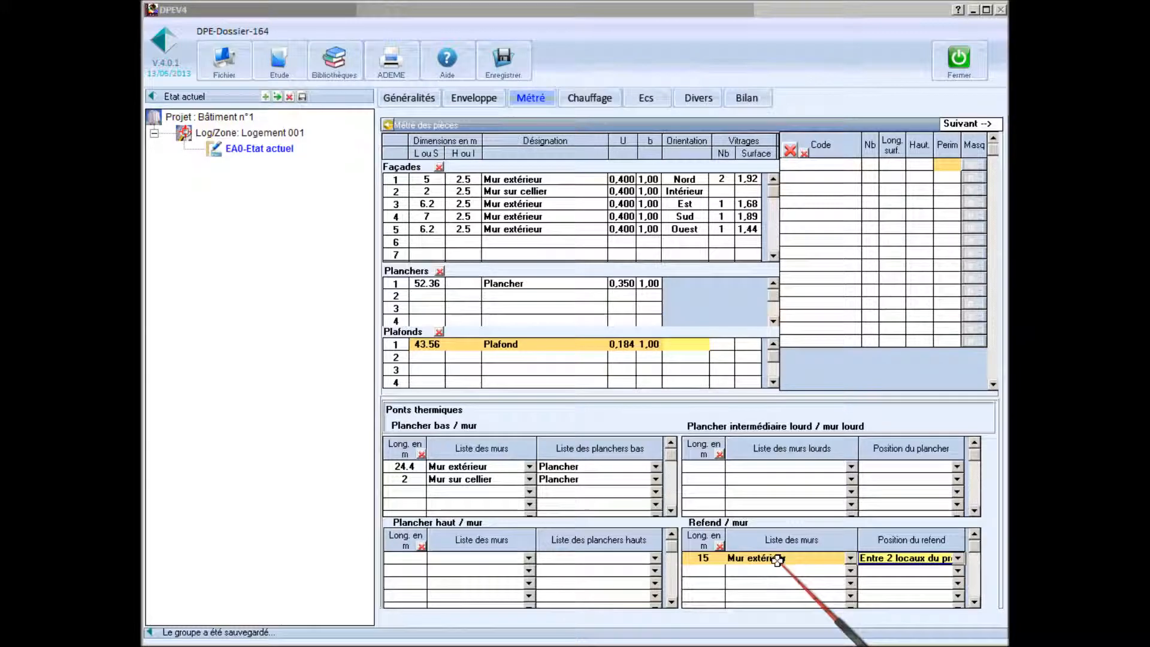
Shorten the title of the heating emission to Emission.
{"action": "left_click", "coordinate": [591, 99]}
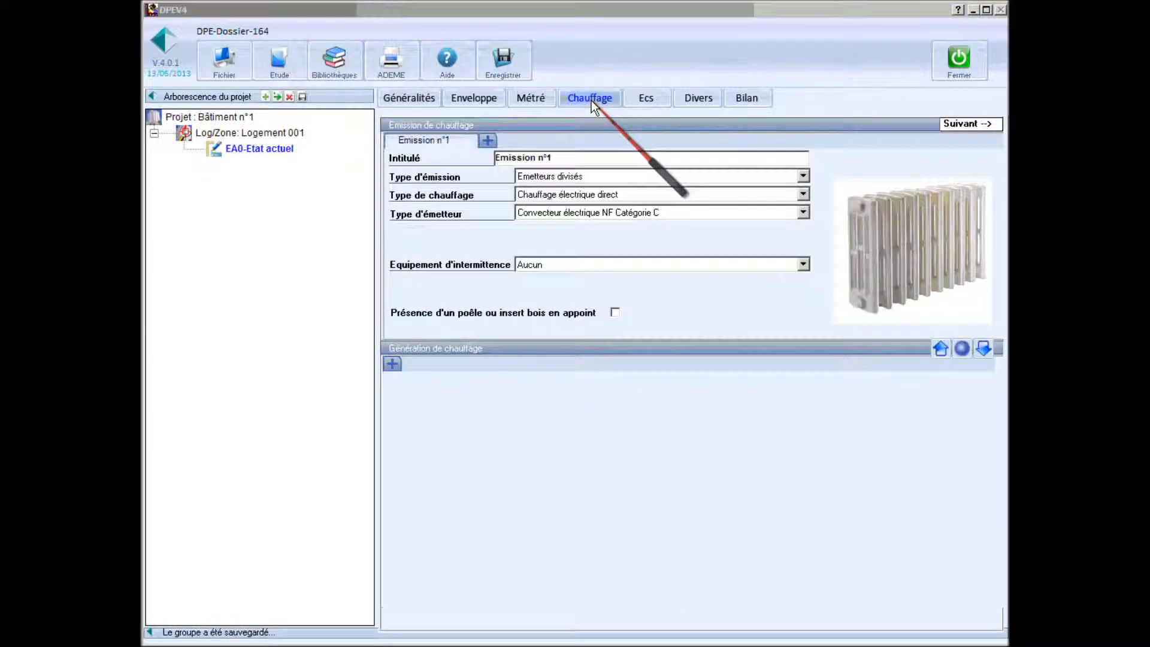
{"action": "left_click", "coordinate": [579, 157]}
{"action": "left_click_drag", "start_coordinate": [537, 158], "coordinate": [606, 158]}
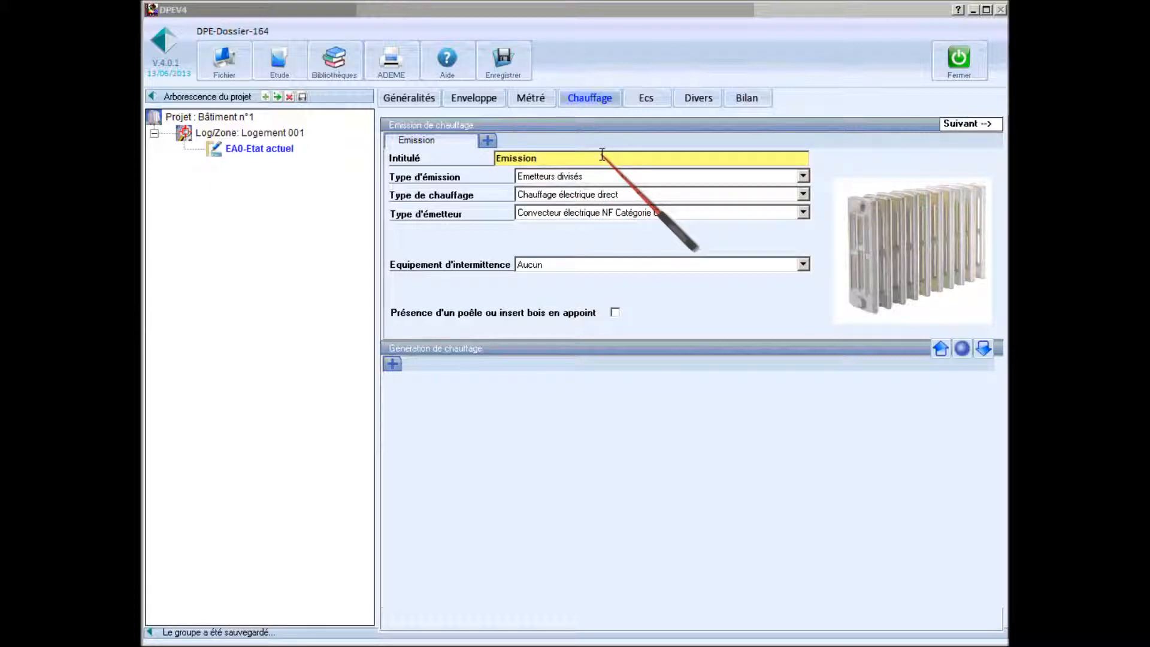
Set the emission to Emetteurs reliés à un chauffage central individuel with an added heating generation, and the heating type to Chauffage gaz.
{"action": "left_click", "coordinate": [801, 176]}
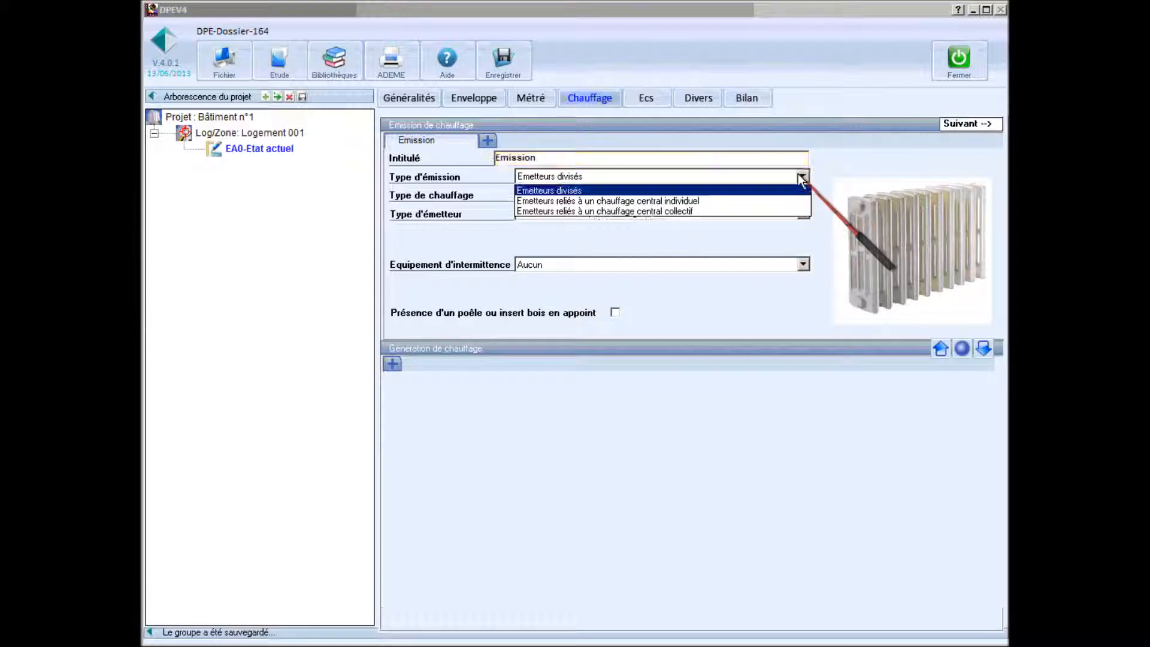
{"action": "left_click", "coordinate": [627, 202]}
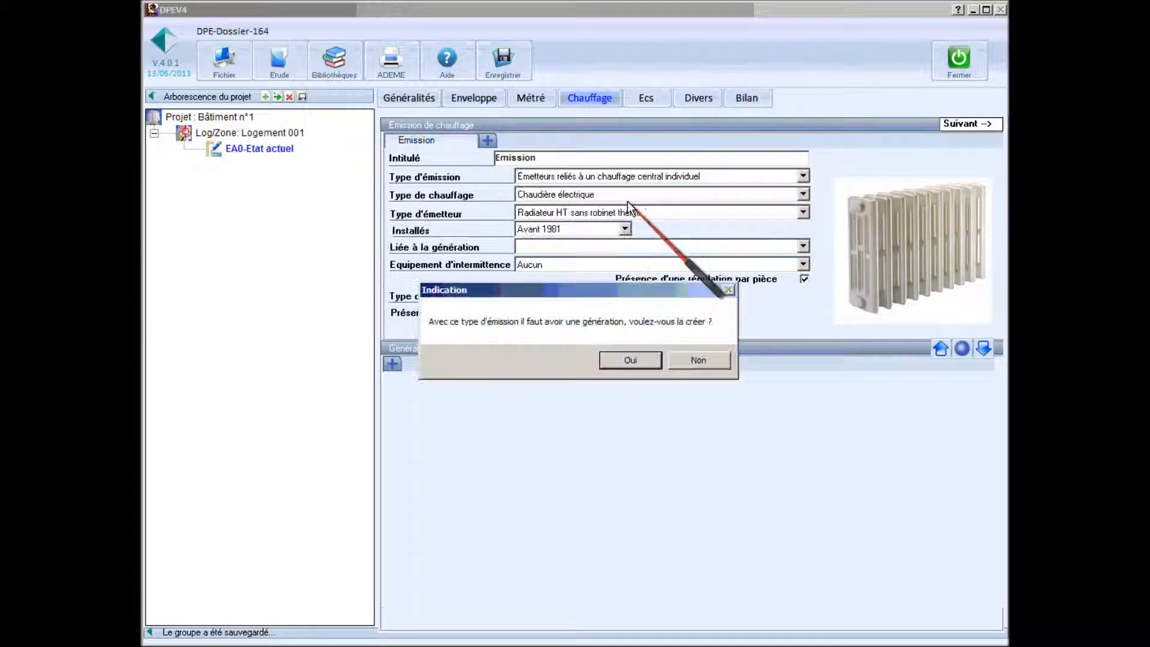
{"action": "left_click", "coordinate": [630, 360]}
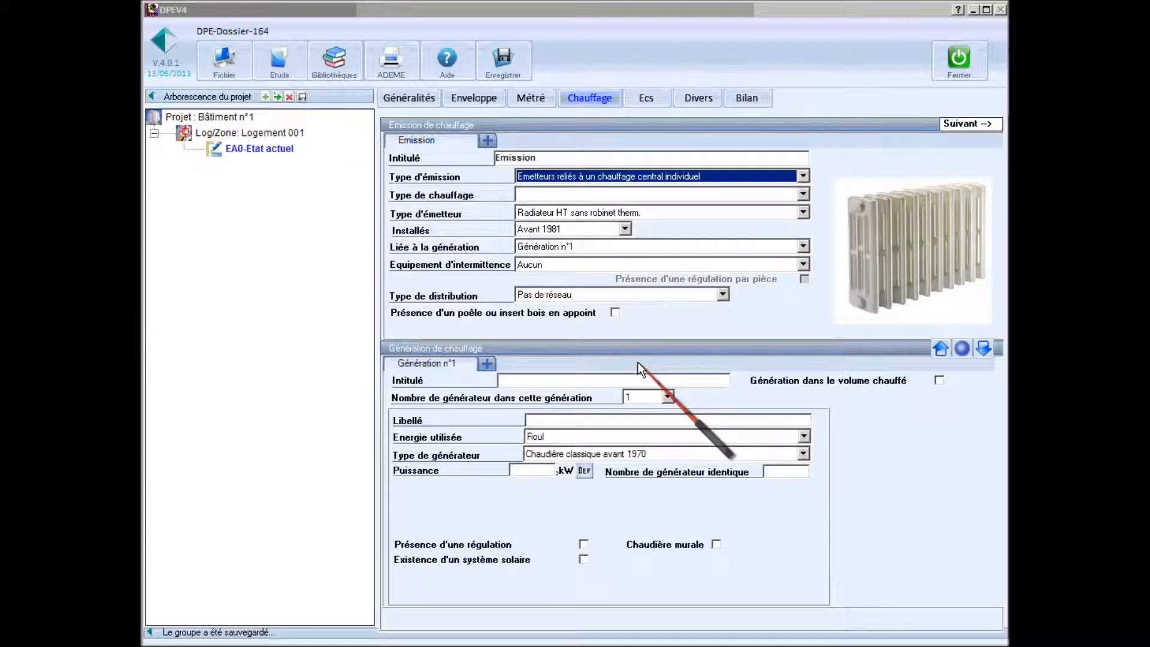
{"action": "left_click", "coordinate": [612, 194]}
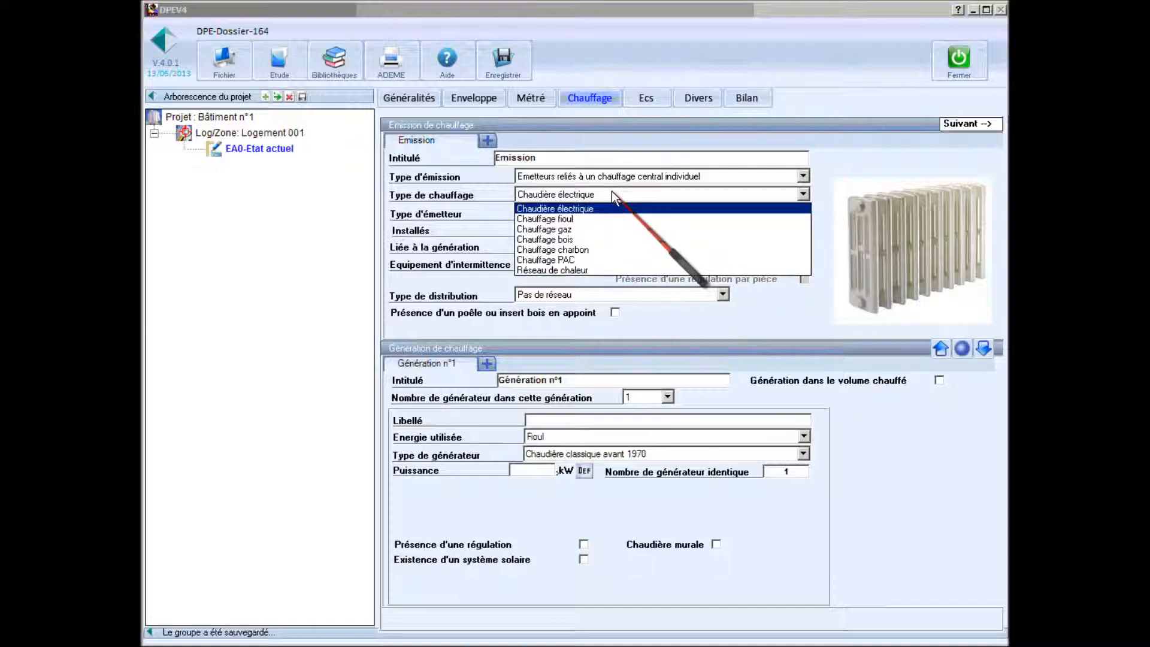
{"action": "left_click", "coordinate": [562, 229]}
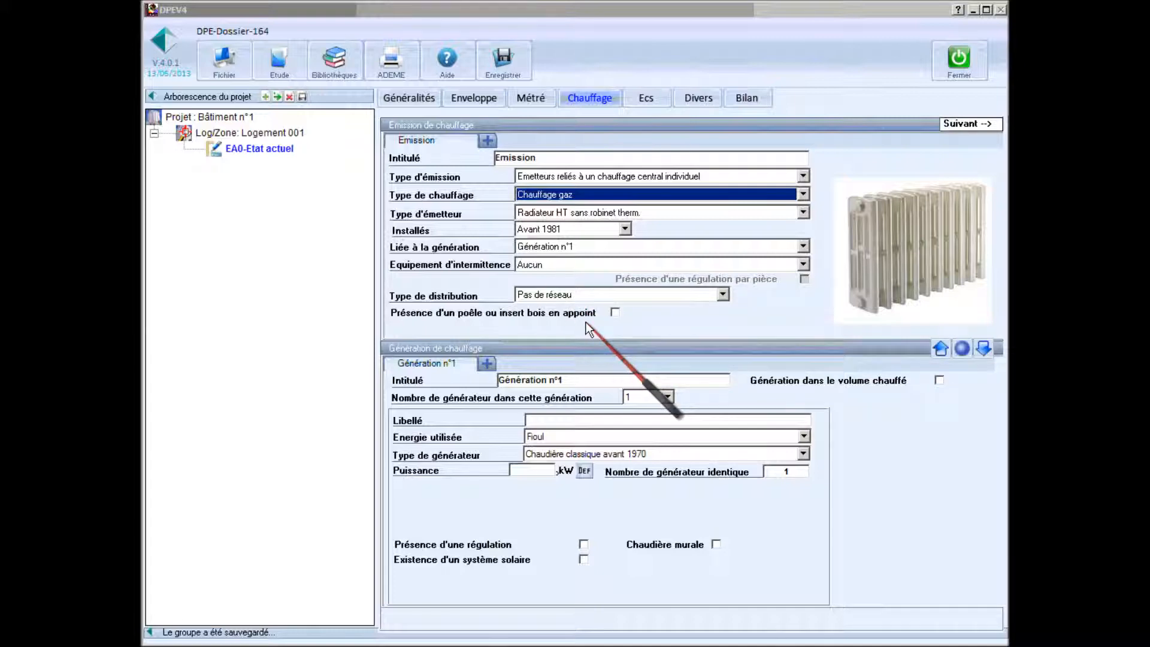
Shorten the title of the heating generation to Génération.
{"action": "left_click", "coordinate": [556, 381]}
{"action": "double_click", "coordinate": [552, 381]}
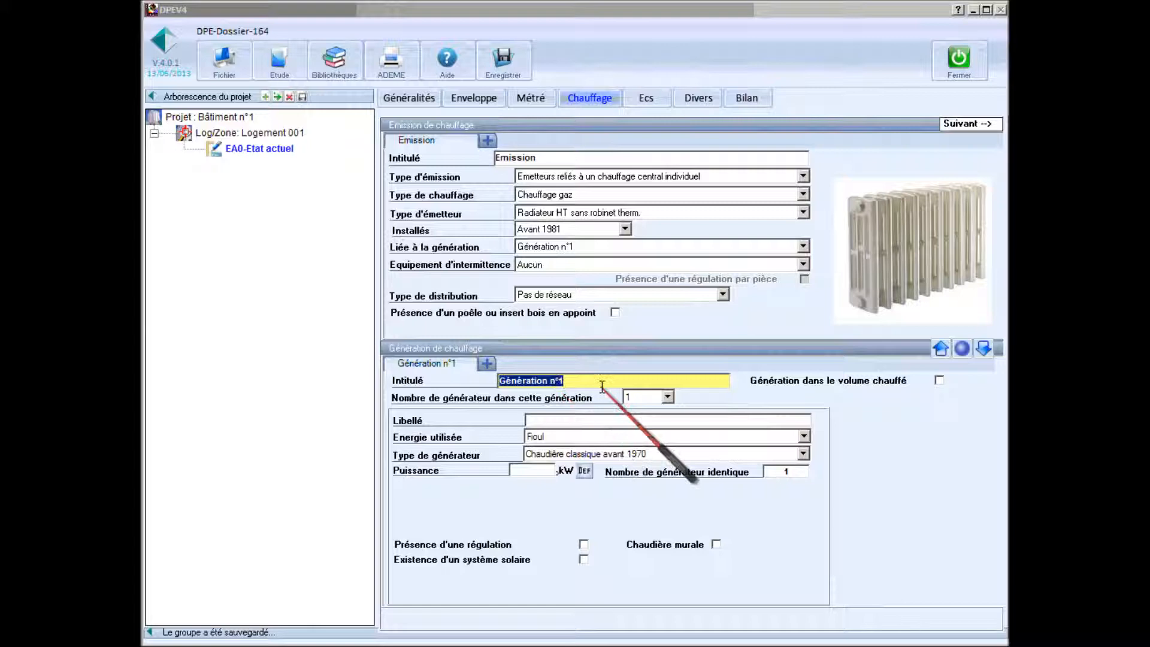
{"action": "left_click", "coordinate": [556, 380]}
{"action": "left_click_drag", "start_coordinate": [556, 381], "coordinate": [594, 380]}
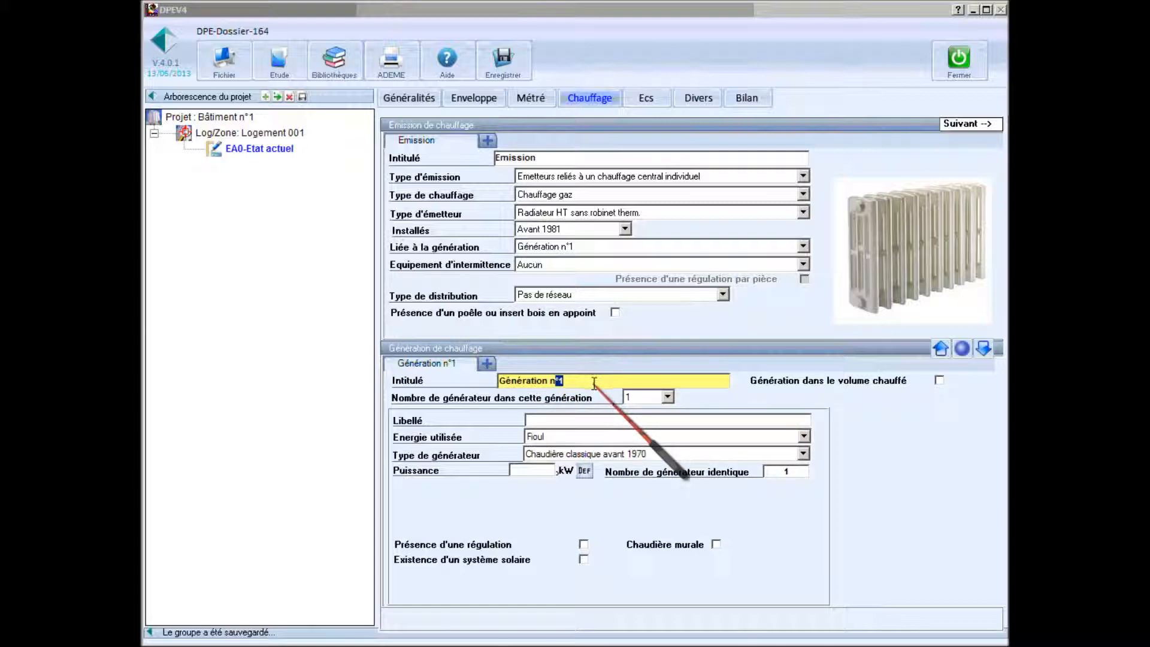
{"action": "key", "text": "BackSpace"}
{"action": "key", "text": "BackSpace"}
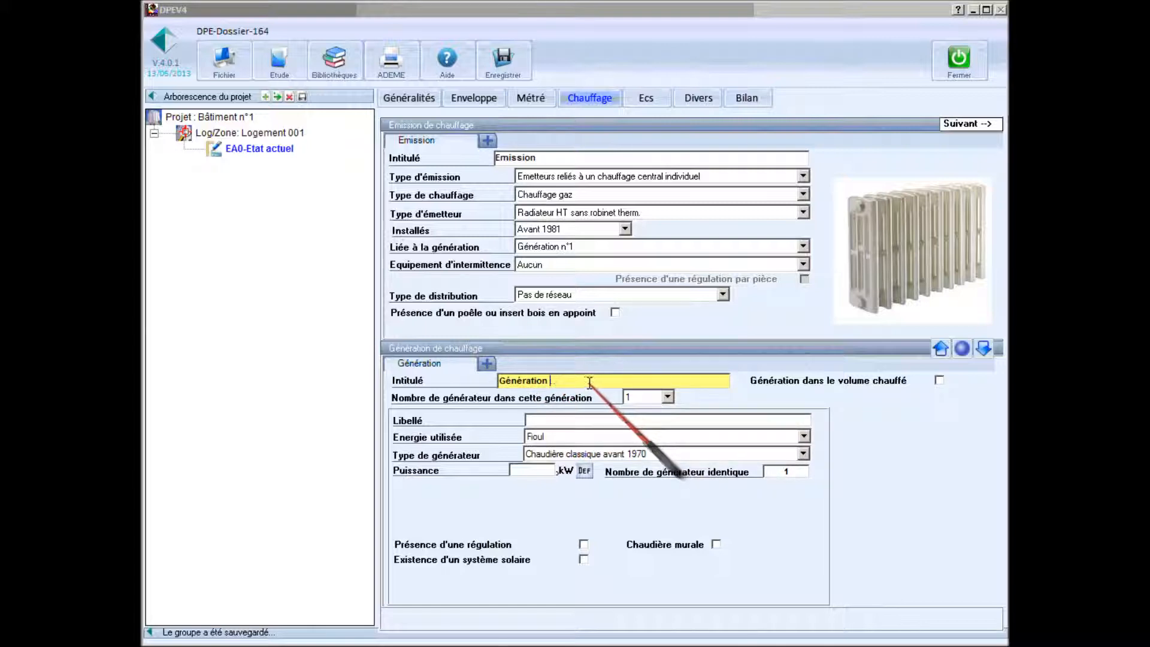
Set the generator's energy to Gaz and its power to 23,30 kW, as a Chaudière murale Avec veilleuse.
{"action": "left_click", "coordinate": [614, 437]}
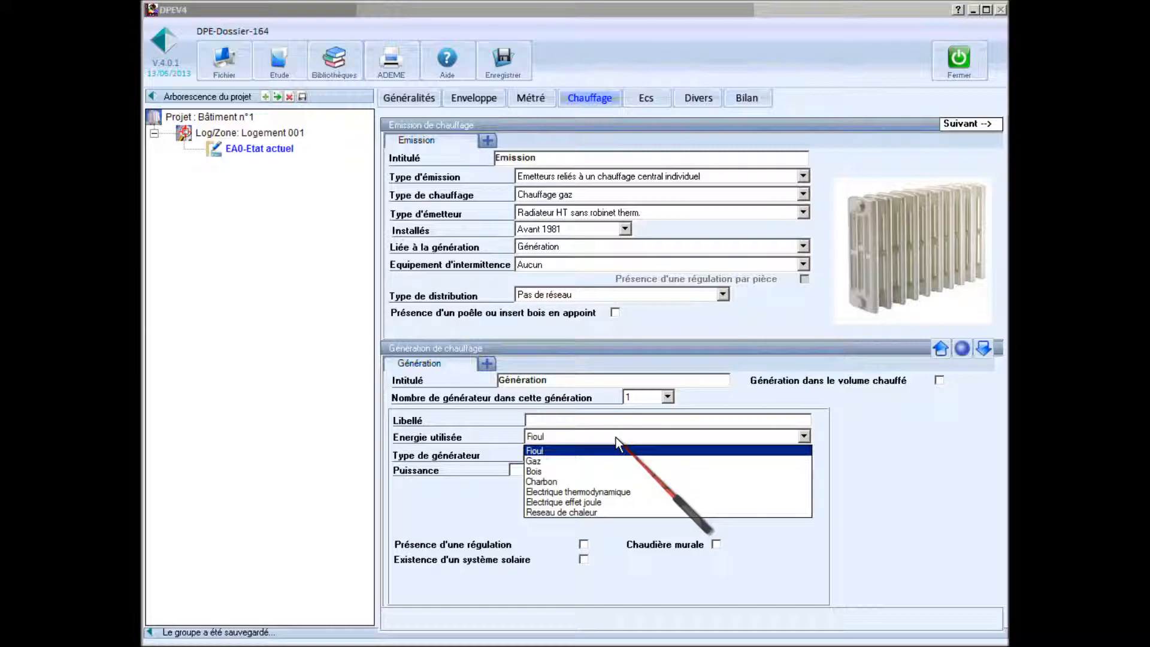
{"action": "left_click", "coordinate": [577, 460]}
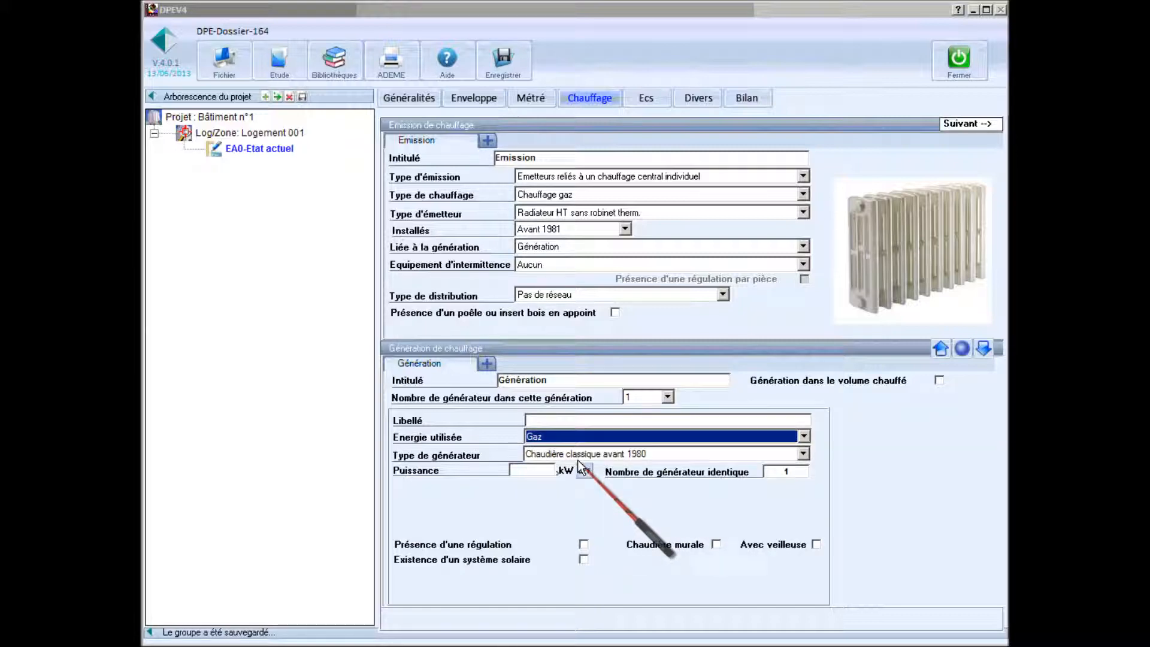
{"action": "left_click", "coordinate": [540, 469]}
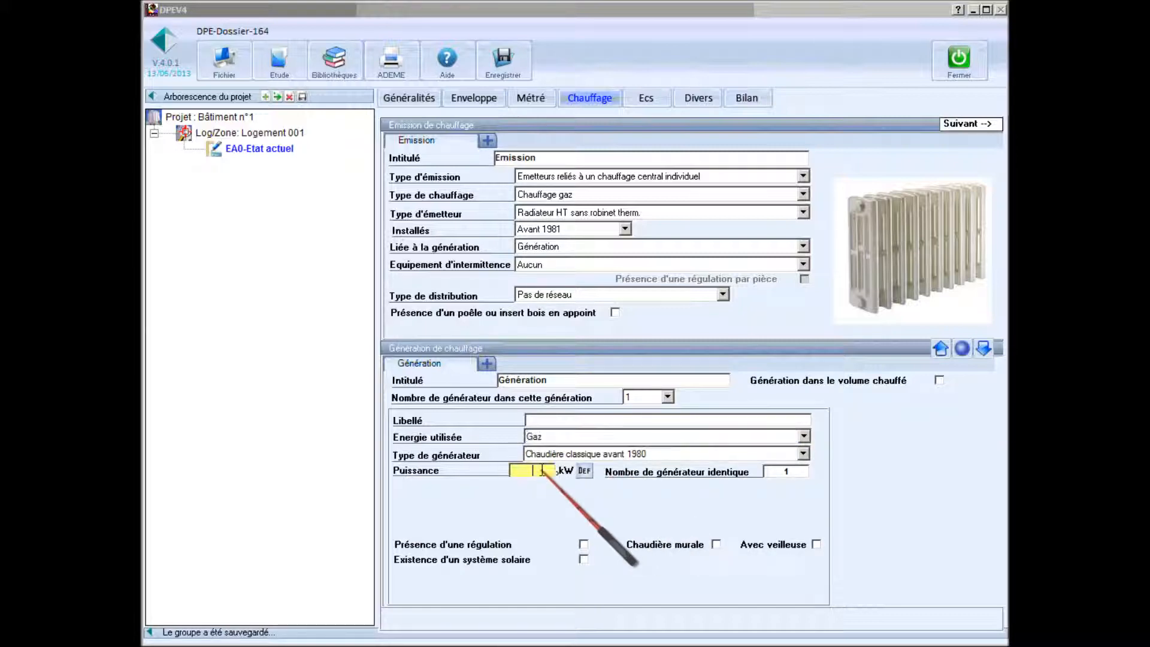
{"action": "left_click", "coordinate": [715, 545]}
{"action": "left_click", "coordinate": [814, 544]}
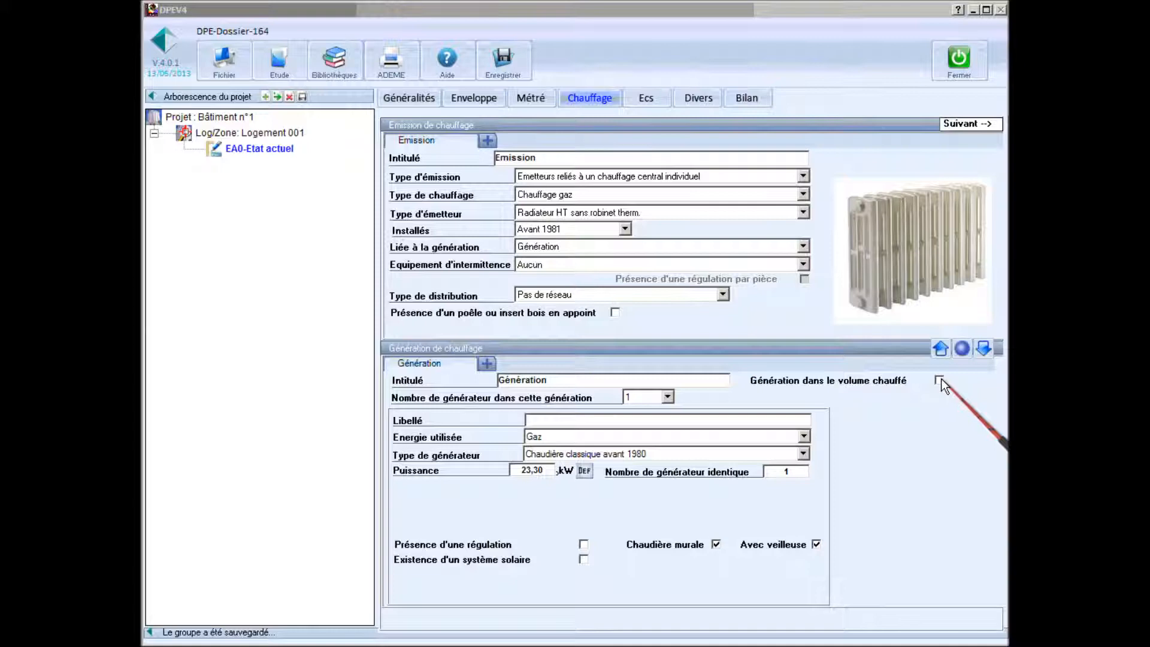
Set the hot water type to Générateur mixte (chauffage + ecs) and mark the connected room as adjoining.
{"action": "left_click", "coordinate": [647, 98]}
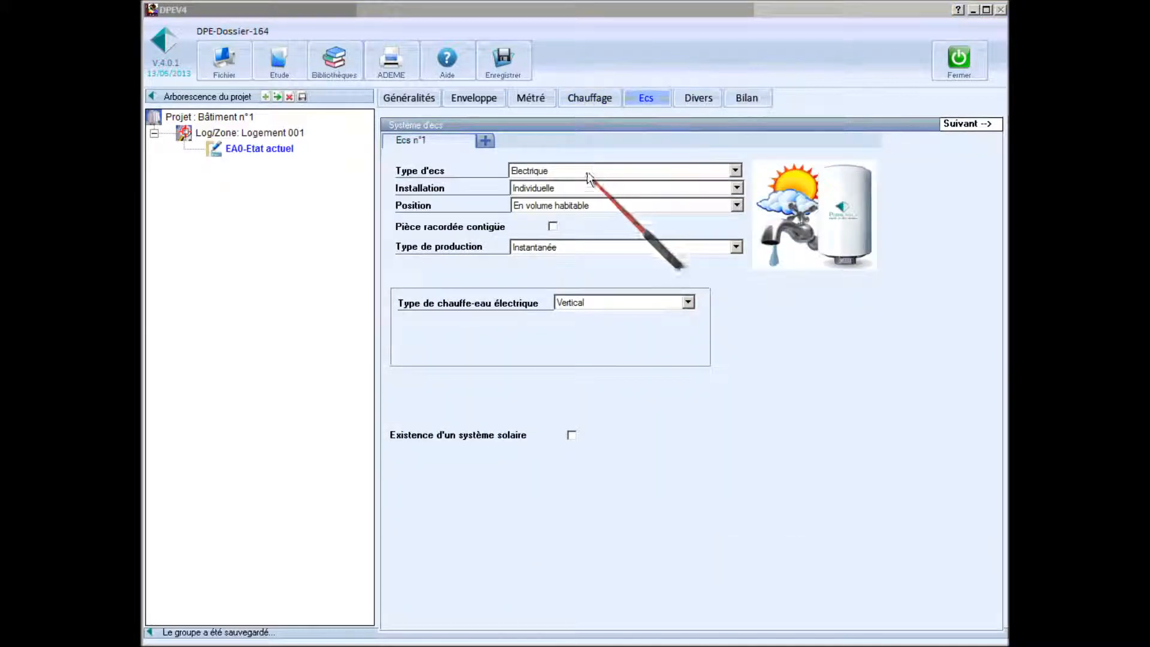
{"action": "left_click", "coordinate": [598, 170]}
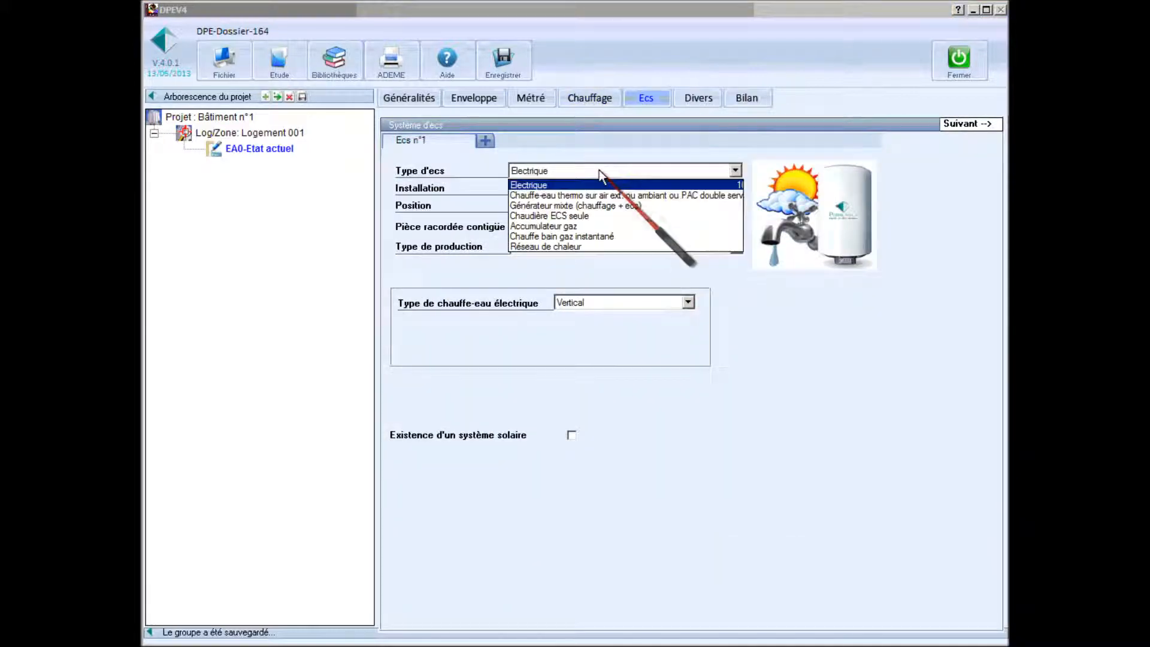
{"action": "left_click", "coordinate": [589, 206]}
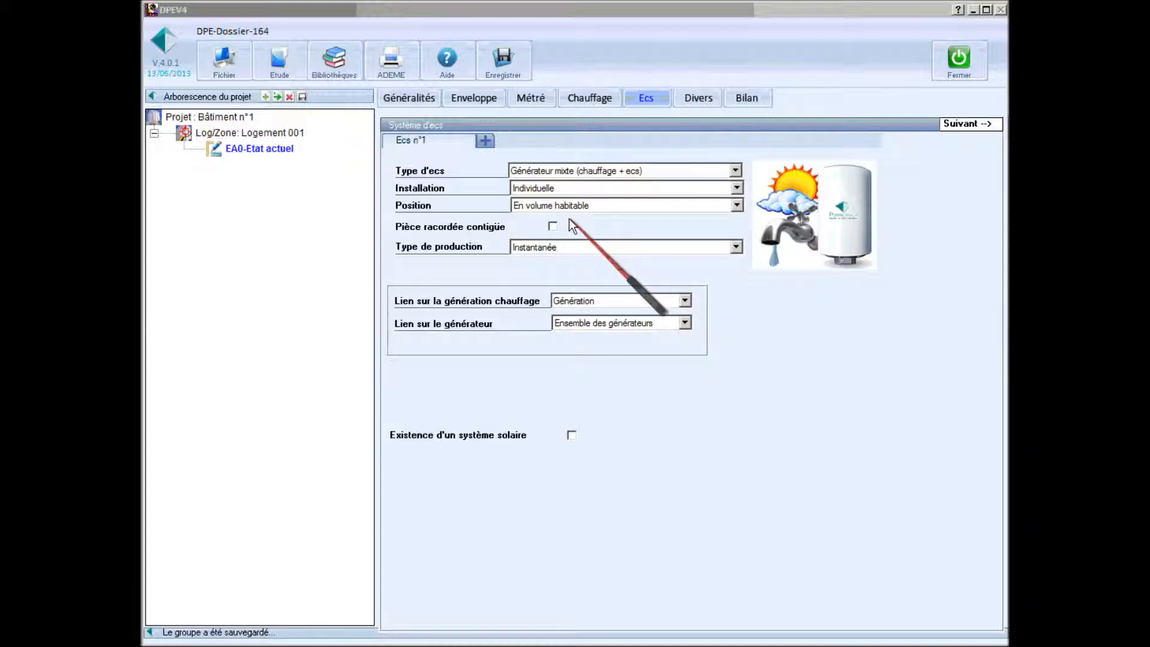
{"action": "left_click", "coordinate": [552, 225]}
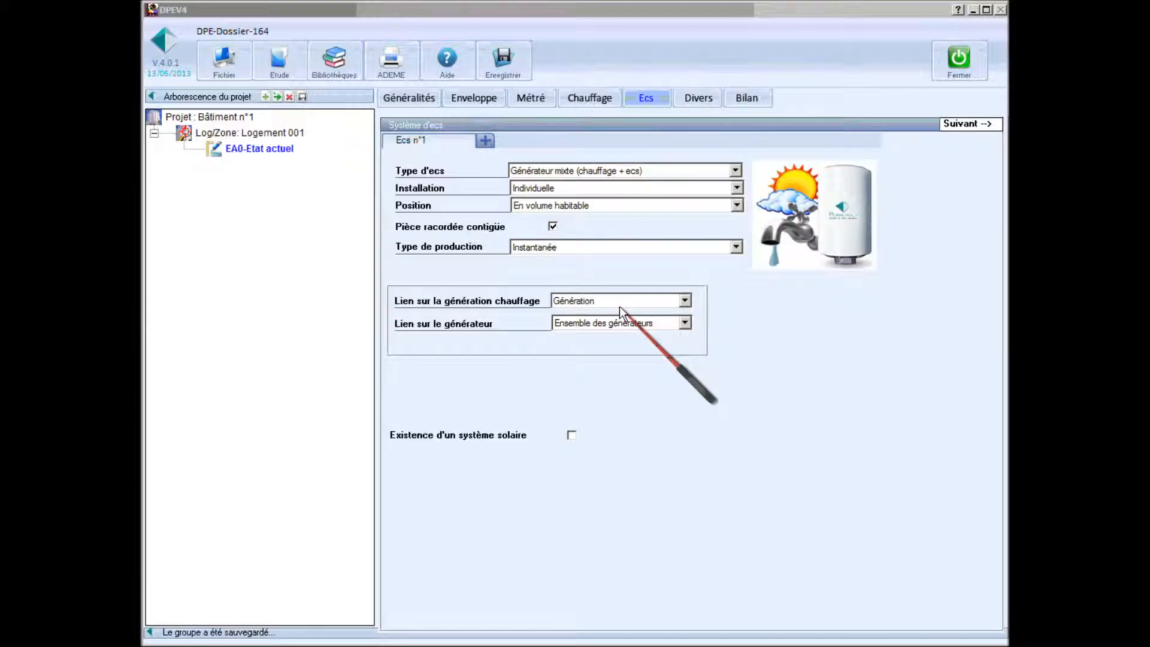
Declare the presence of a chimney without a damper and set the gas subscription to Abonnement(s) Gaz naturel.
{"action": "left_click", "coordinate": [696, 103]}
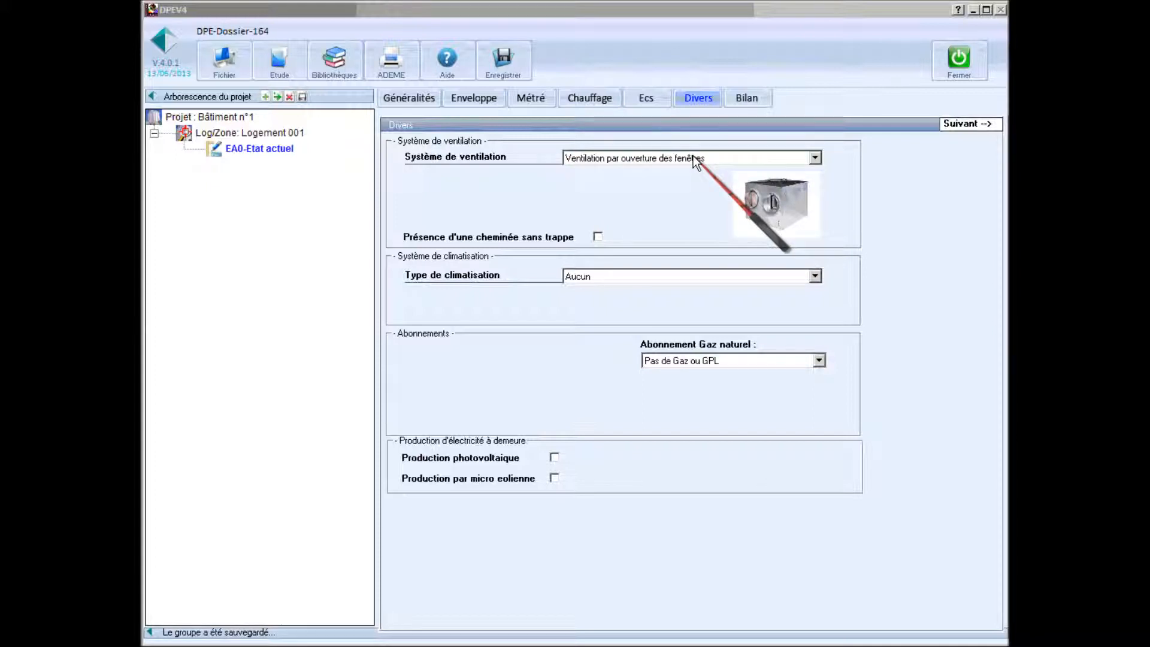
{"action": "left_click", "coordinate": [598, 236]}
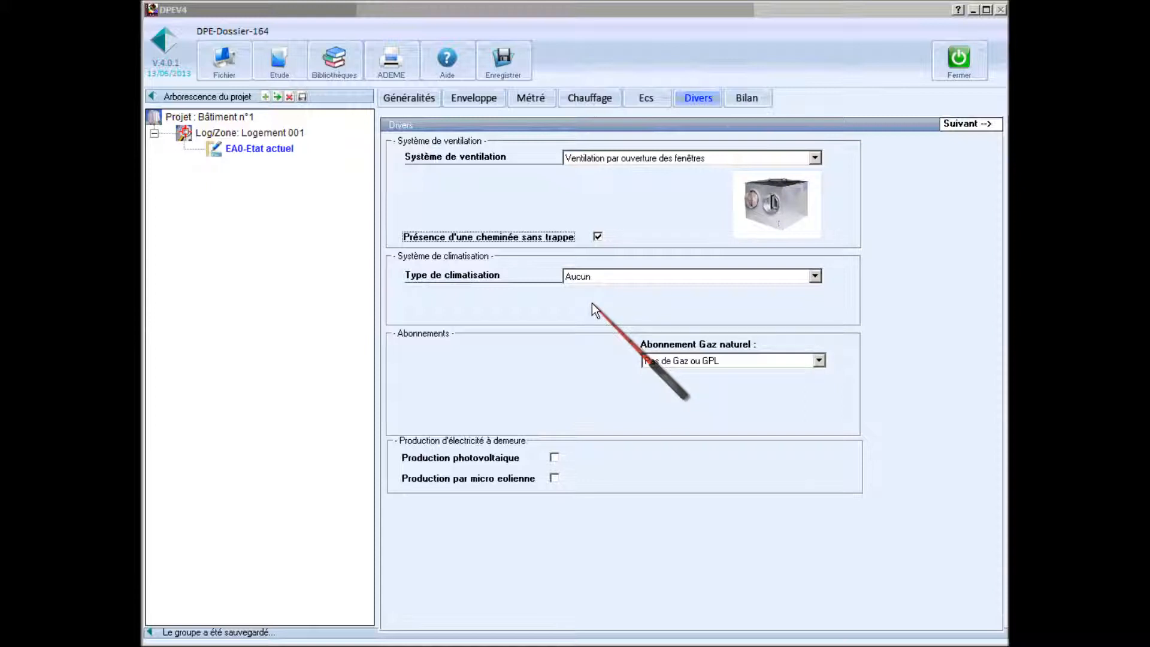
{"action": "left_click", "coordinate": [818, 360]}
{"action": "left_click", "coordinate": [711, 386]}
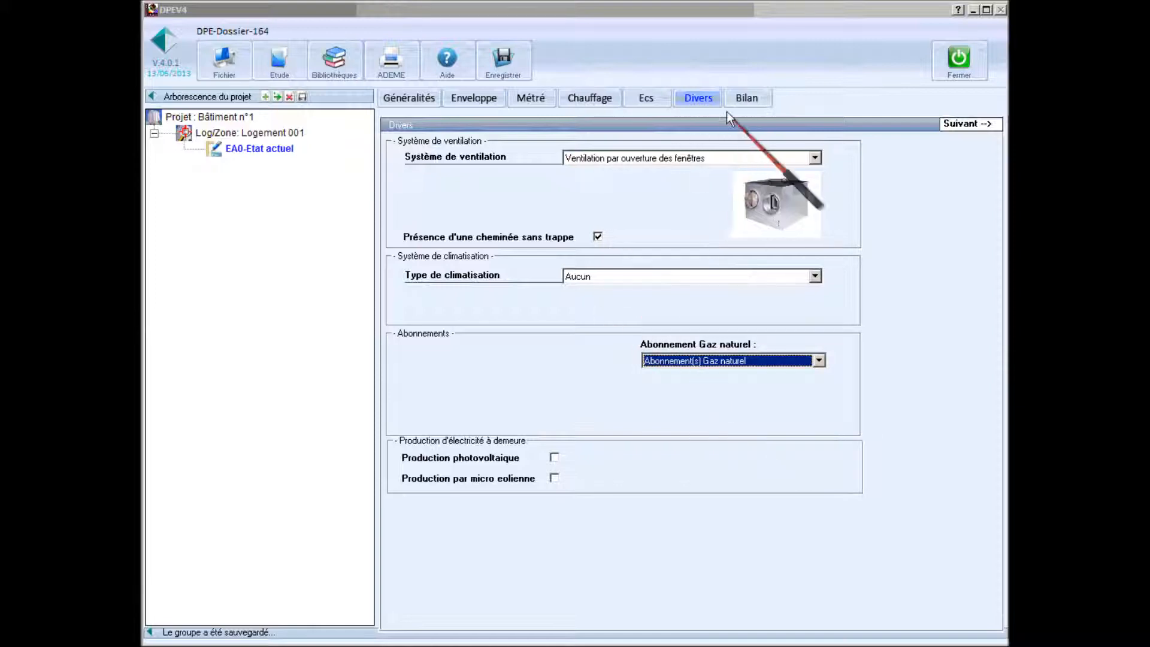
Examine the energy and climate labels, the financial balance and the heat losses in the results.
{"action": "left_click", "coordinate": [737, 97]}
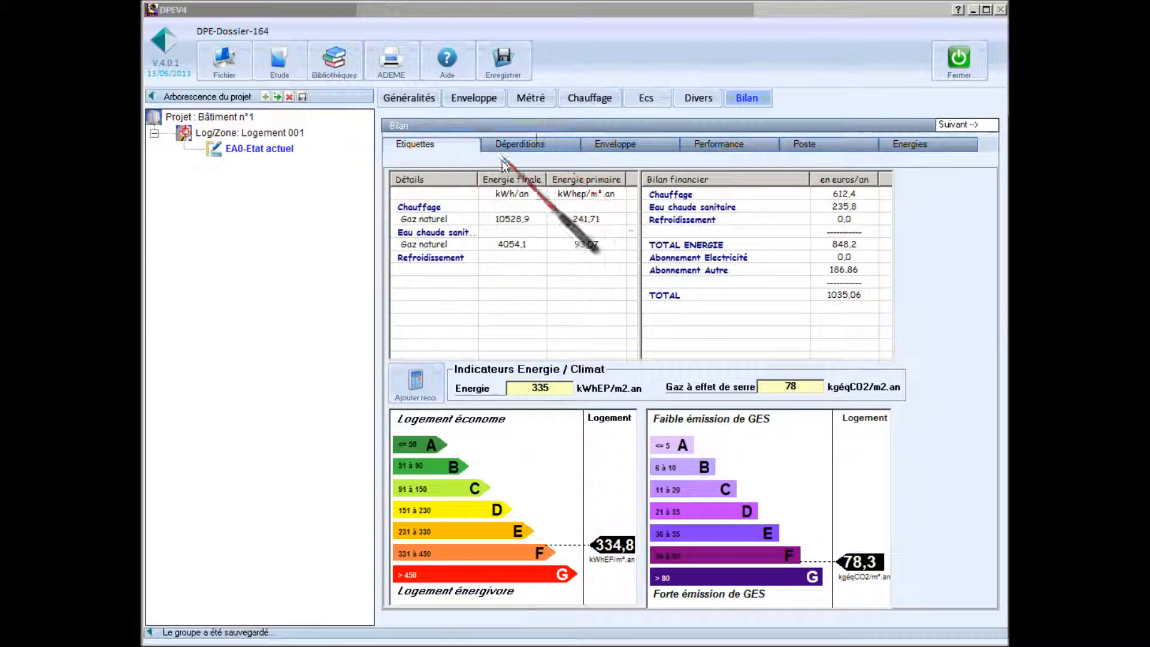
{"action": "left_click", "coordinate": [516, 146]}
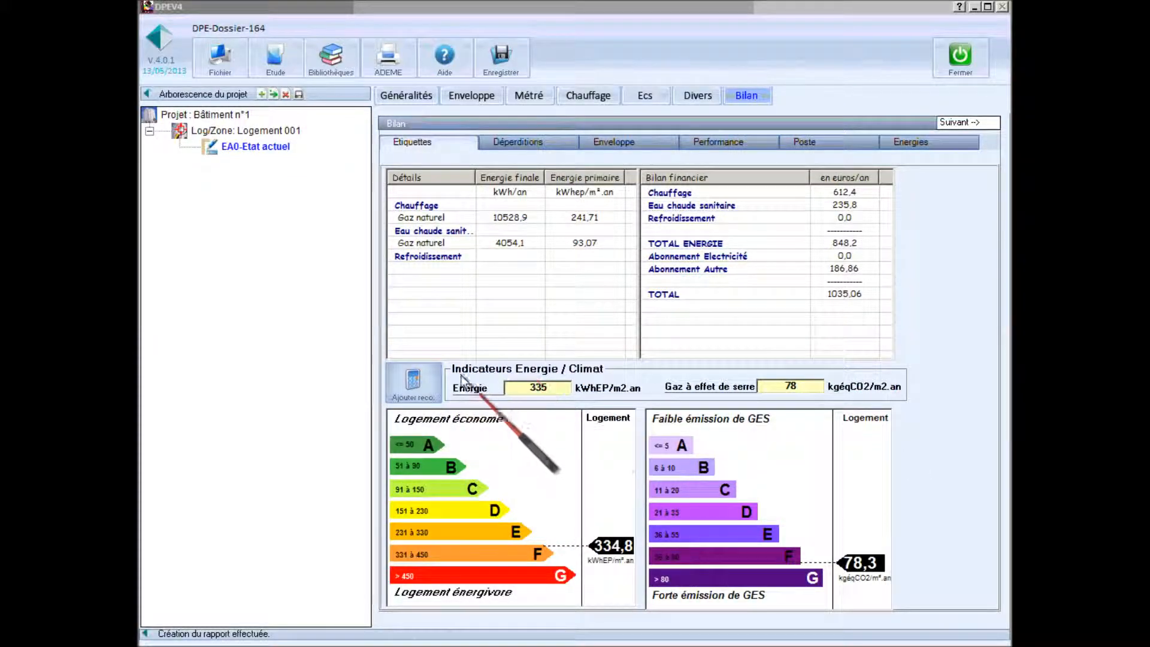
Add a recommendation, ticking Robinets Thermostatiques, Installation d'un insert bois, the first Installation solaire and Chaudière in the sorted list, and close it without validating.
{"action": "left_click", "coordinate": [413, 381]}
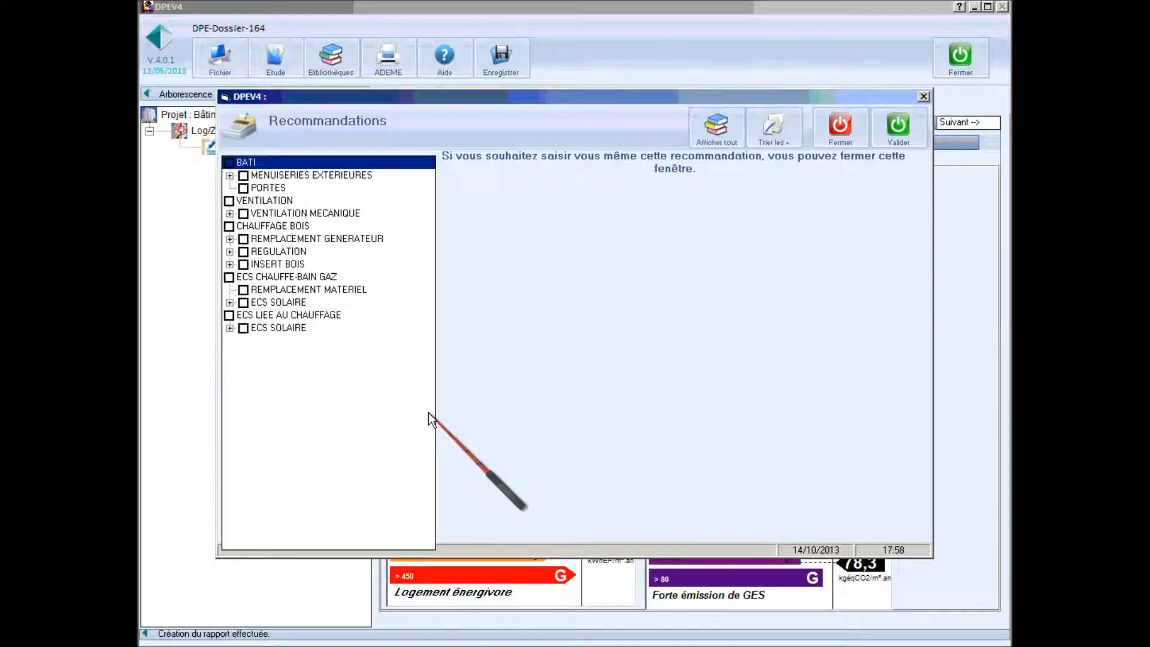
{"action": "left_click", "coordinate": [770, 134]}
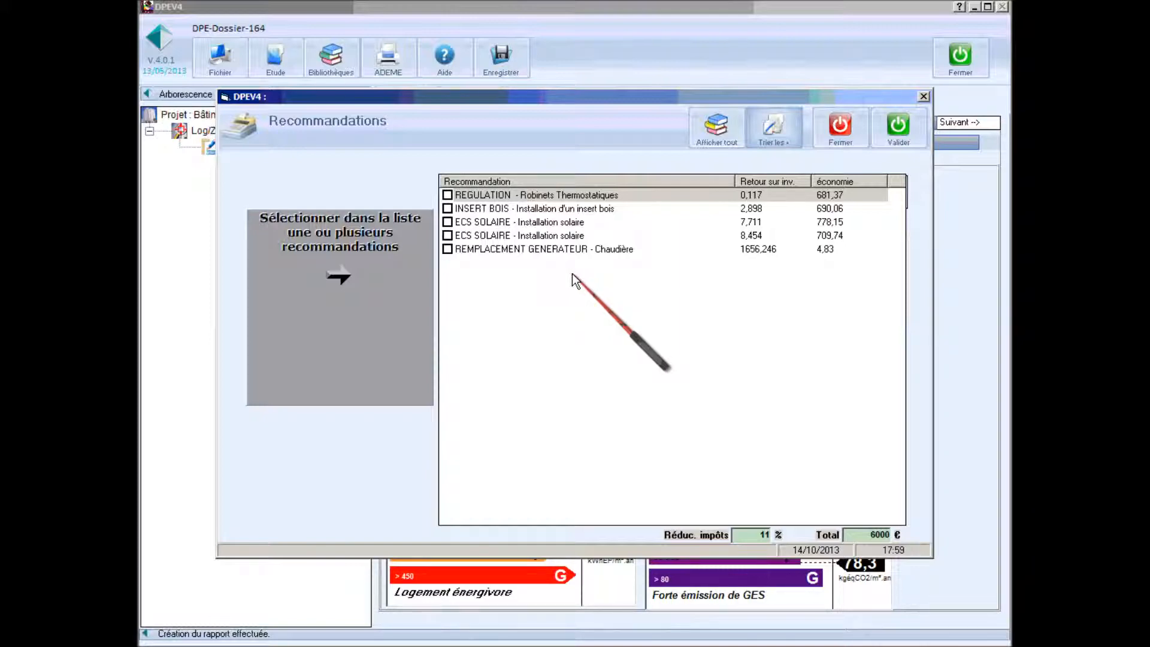
{"action": "left_click", "coordinate": [448, 195]}
{"action": "left_click", "coordinate": [447, 208]}
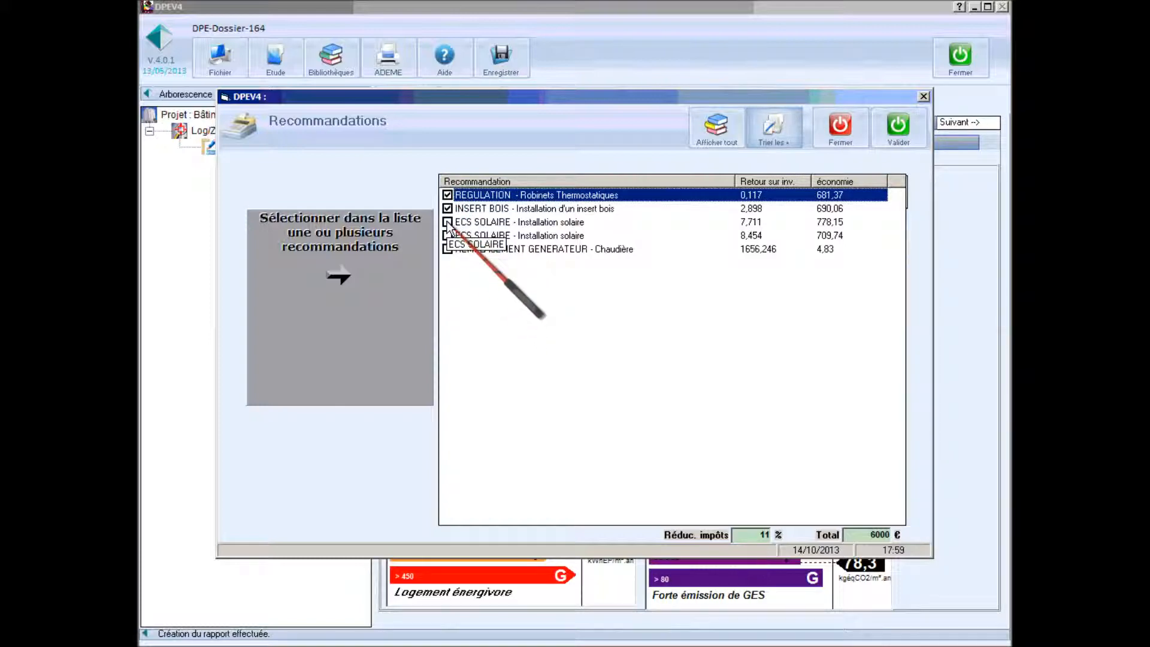
{"action": "left_click", "coordinate": [447, 222]}
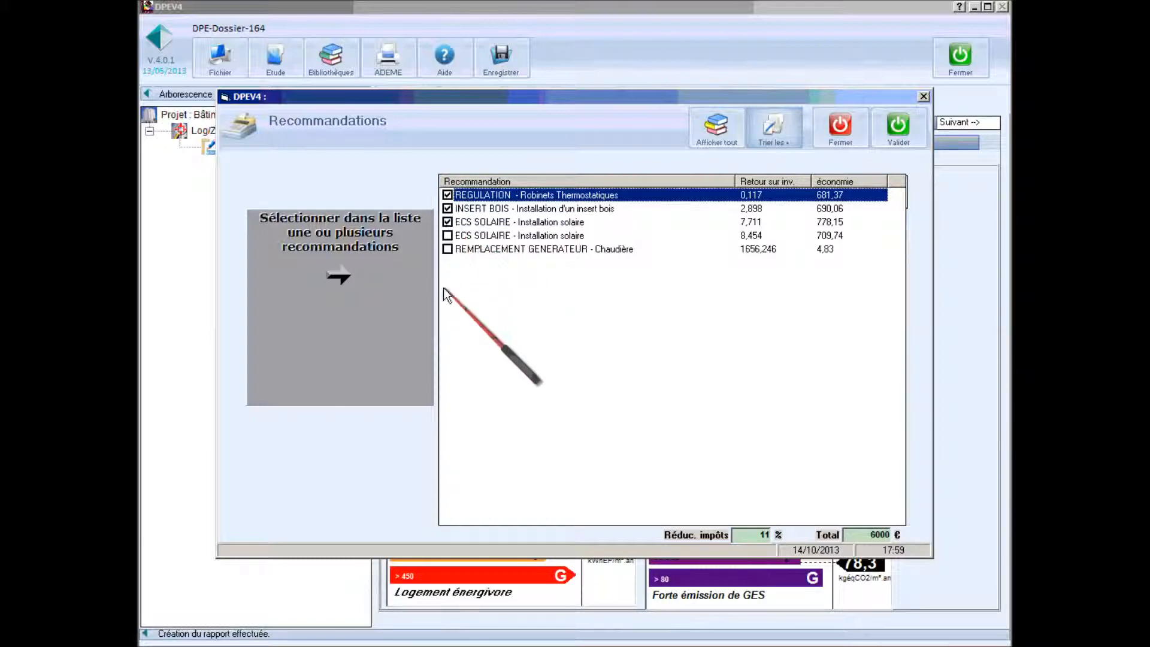
{"action": "left_click", "coordinate": [447, 250]}
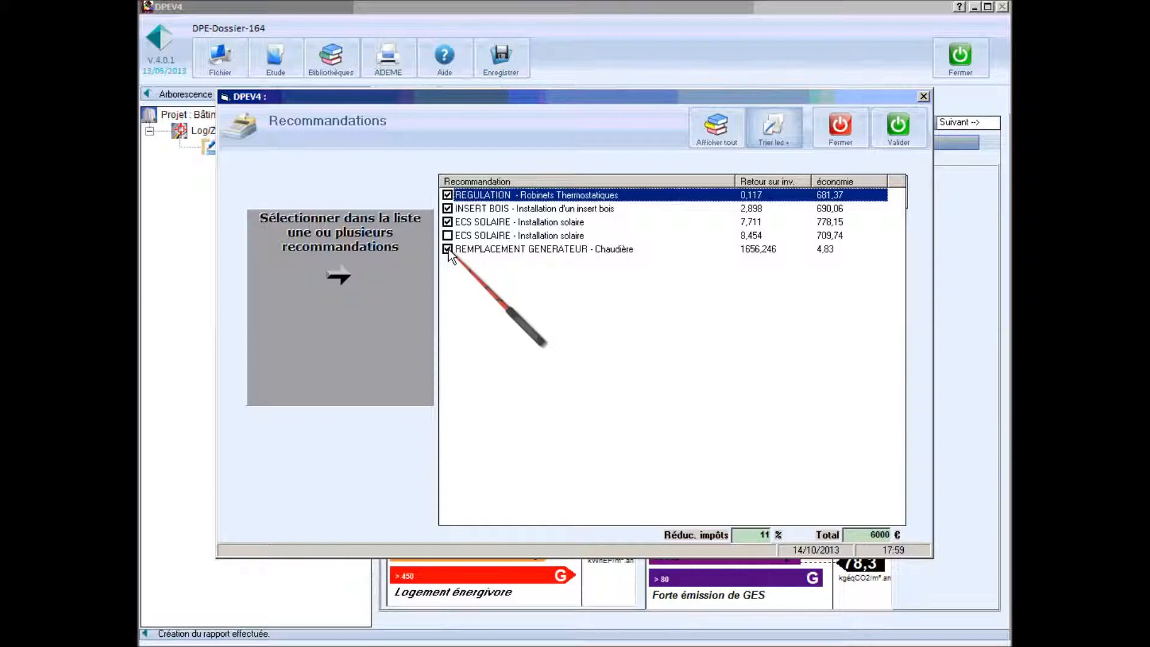
{"action": "left_click", "coordinate": [840, 127]}
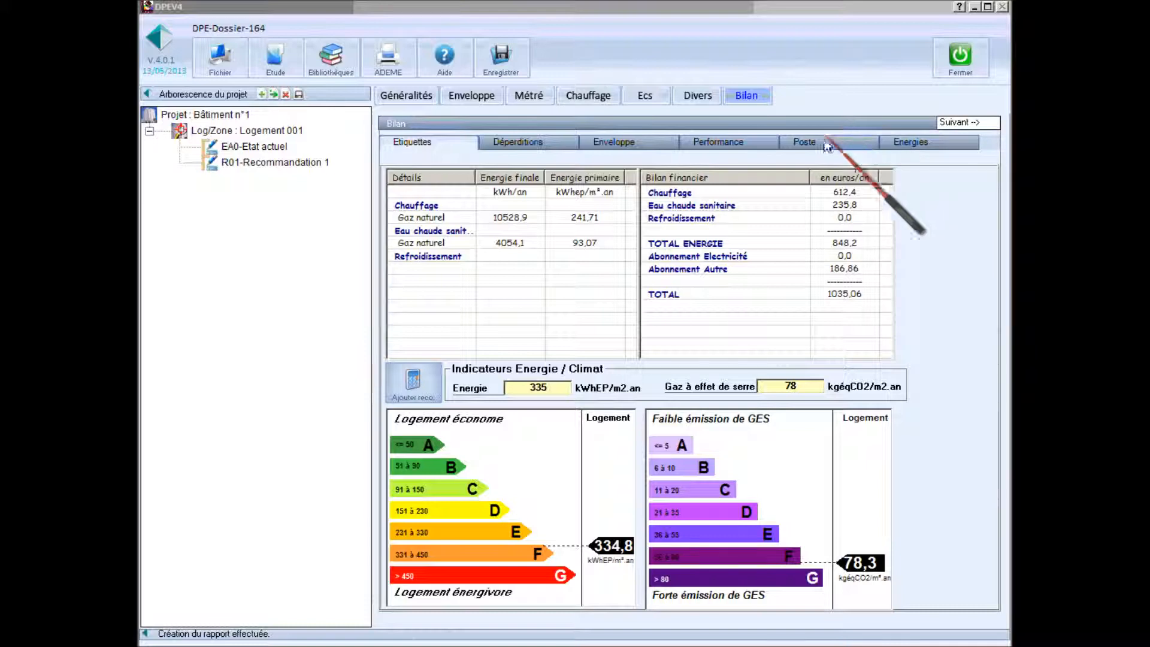
Open the study's energy performance report and export it as DPE-Dossier-164.pdf in the 164 folder.
{"action": "left_click", "coordinate": [387, 59]}
{"action": "left_click", "coordinate": [534, 298]}
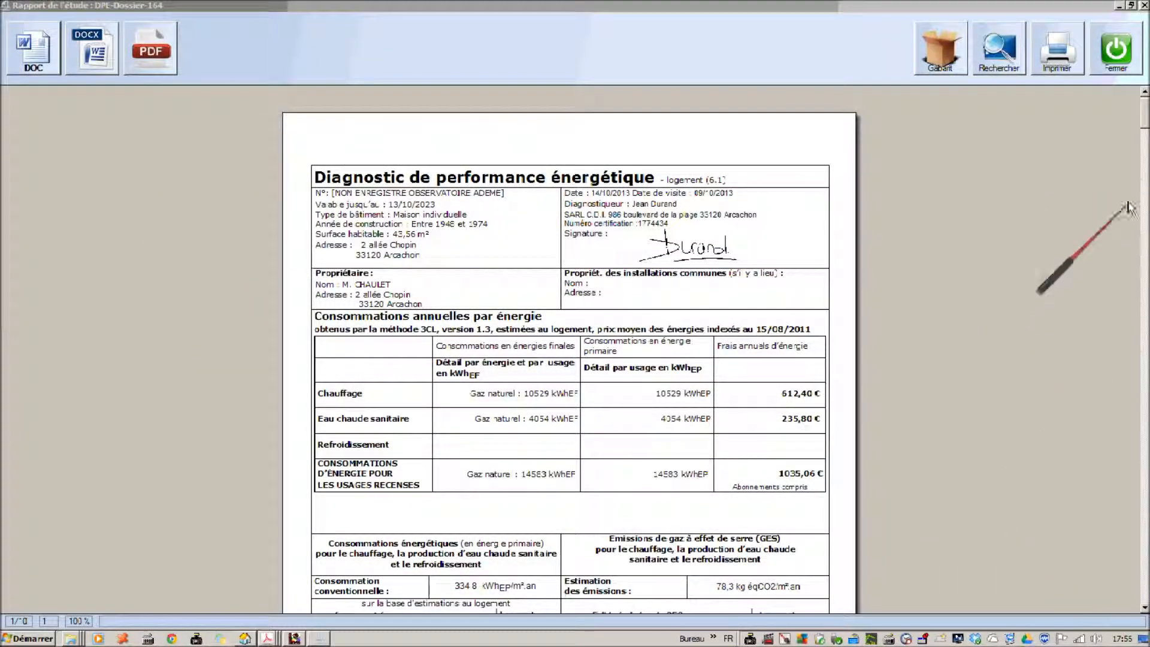
{"action": "left_click_drag", "start_coordinate": [1144, 127], "coordinate": [1130, 108]}
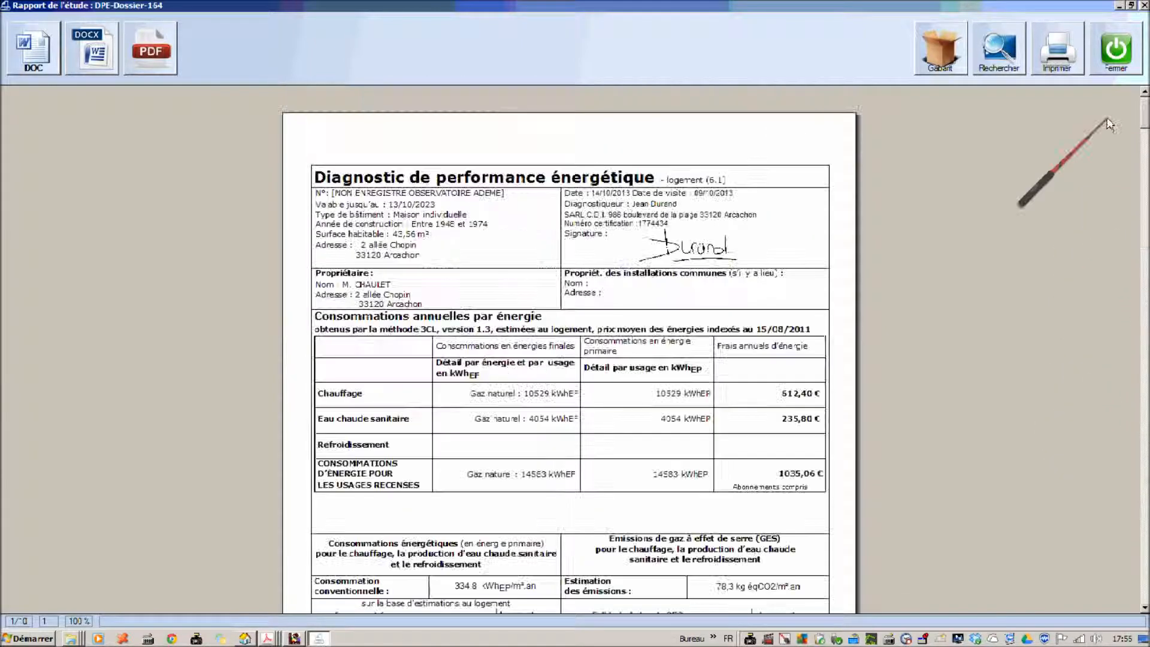
{"action": "left_click", "coordinate": [148, 50]}
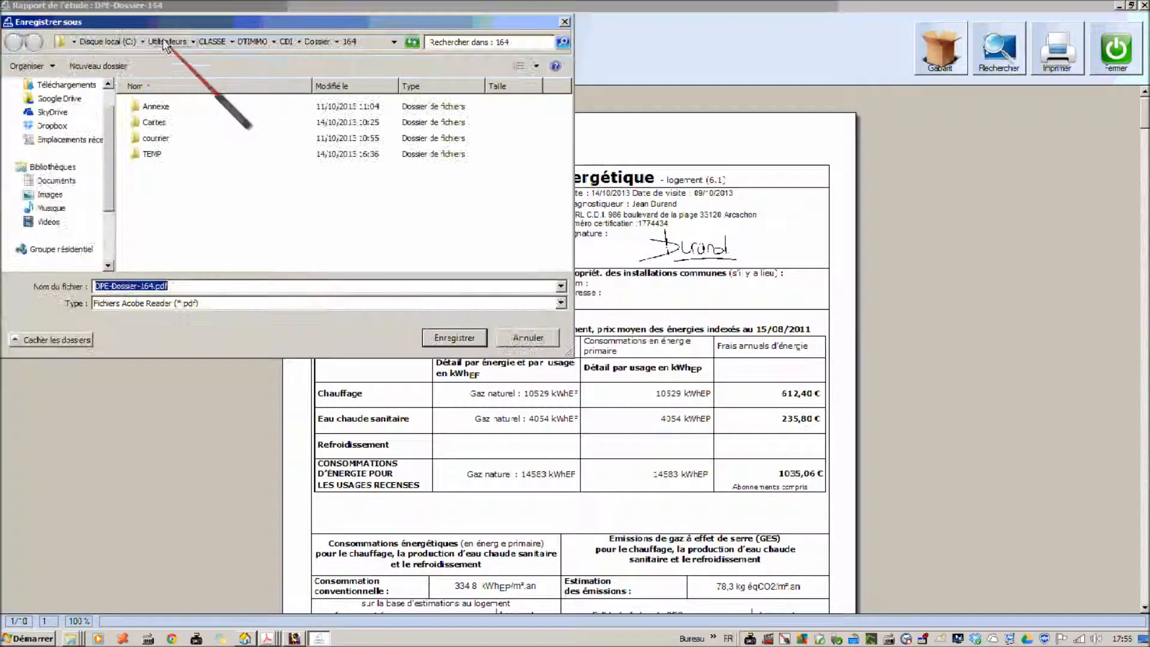
{"action": "left_click", "coordinate": [446, 339]}
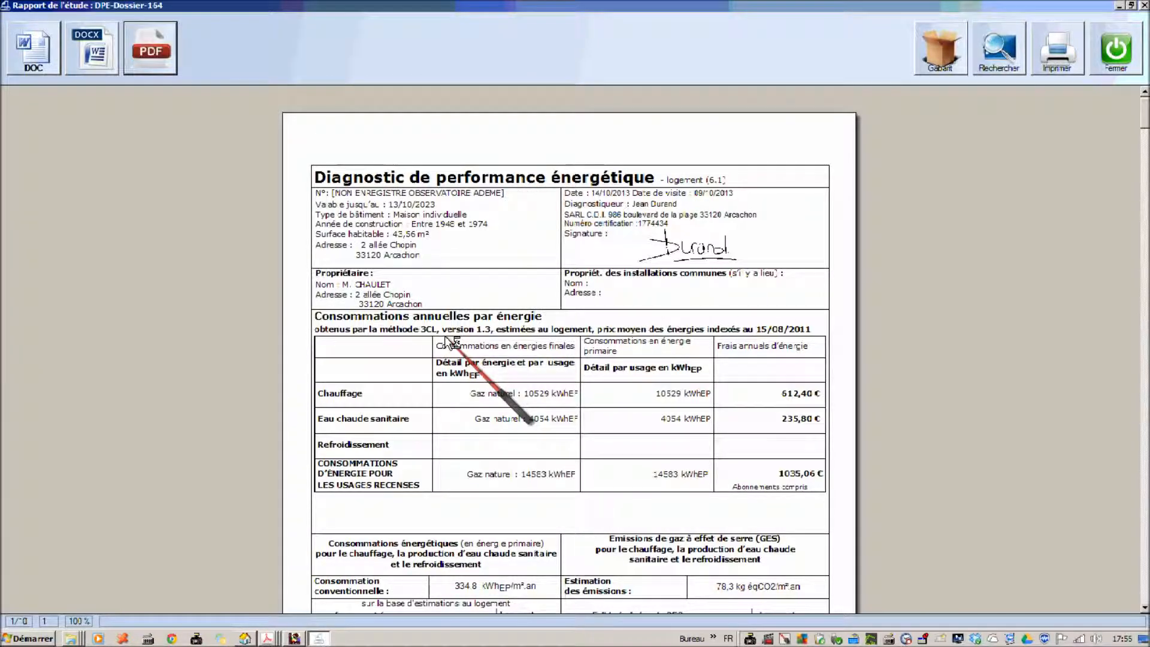